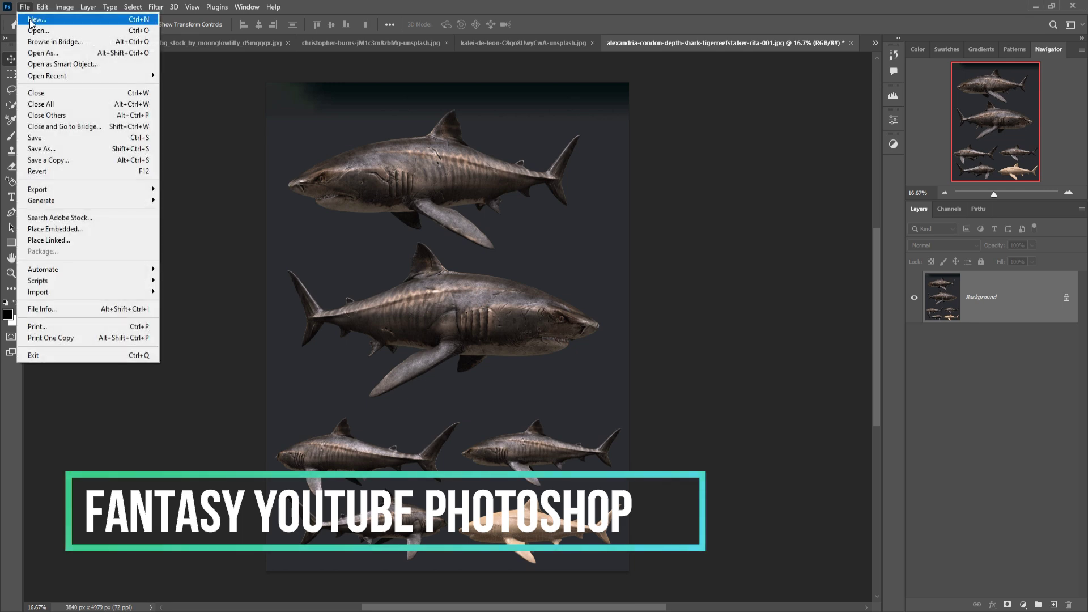
- Create a new 1280 x 720 px document at 300 ppi with RGB color and a white background
{"action": "left_click", "coordinate": [30, 21]}
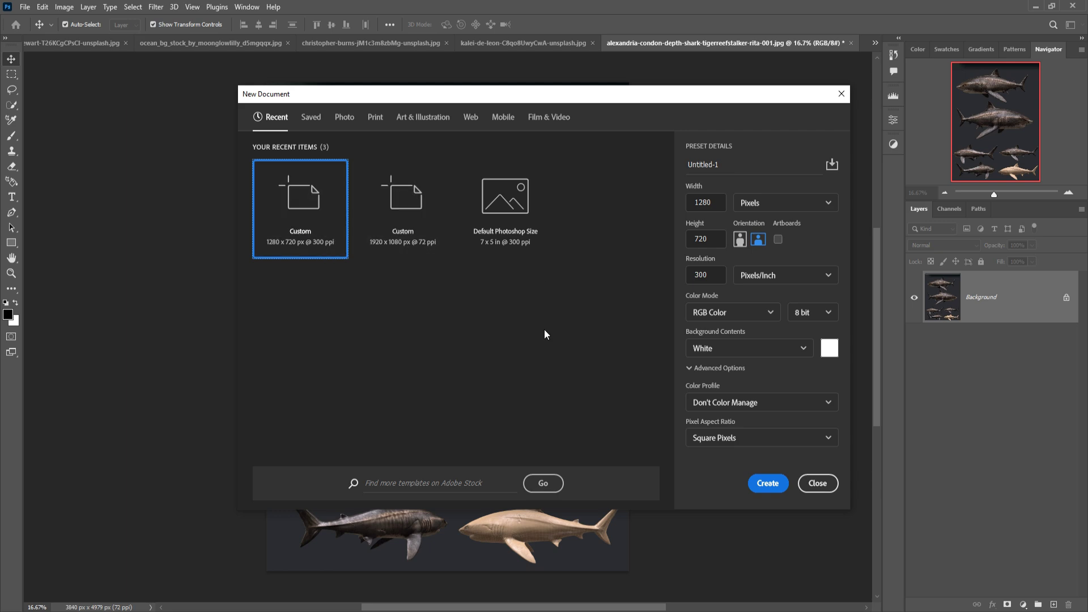
{"action": "left_click", "coordinate": [772, 487]}
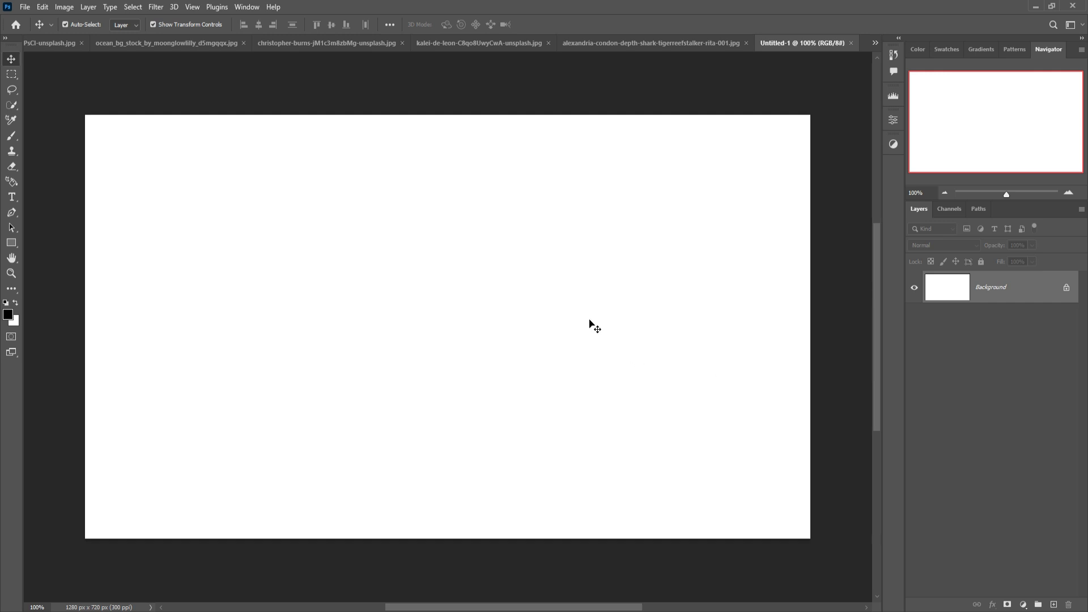
- Select the sea and rocky island below the sky in the ocean background image with Quick Selection
{"action": "left_click", "coordinate": [313, 46]}
{"action": "left_click", "coordinate": [182, 44]}
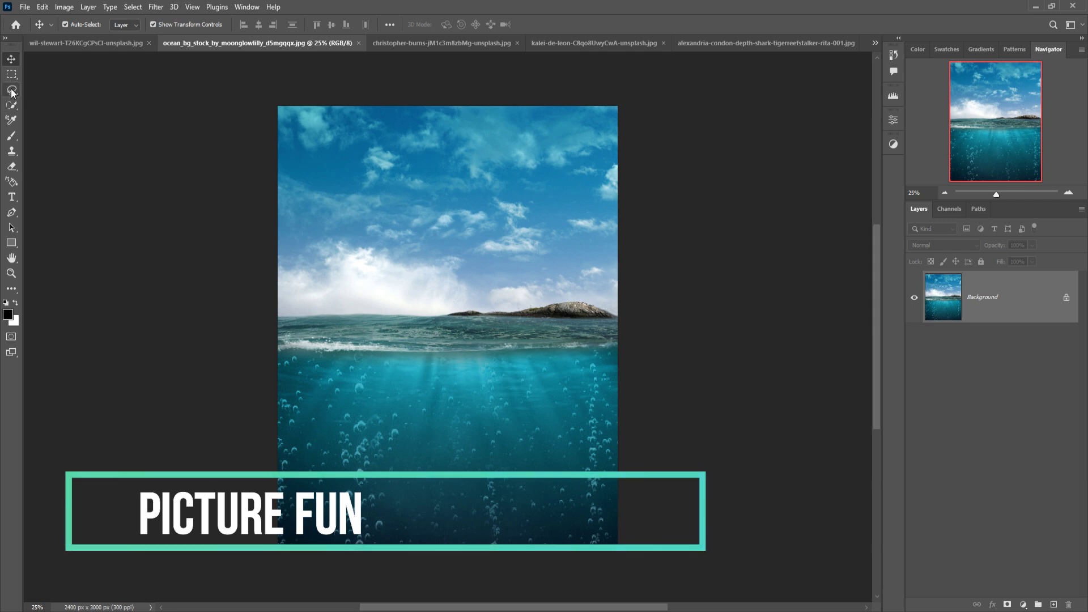
{"action": "left_click", "coordinate": [11, 106]}
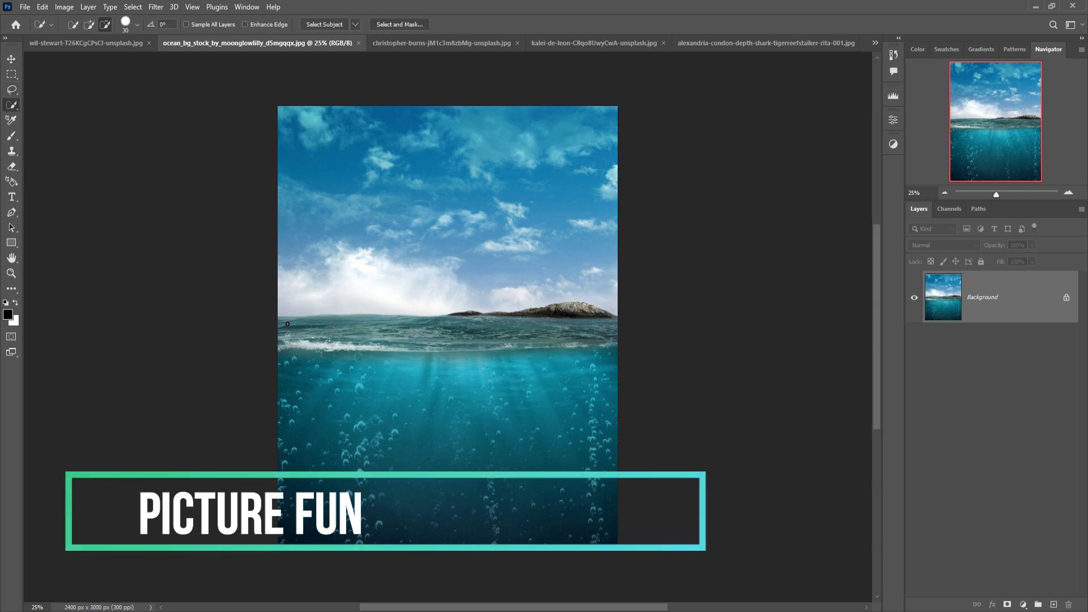
{"action": "left_click_drag", "start_coordinate": [320, 323], "coordinate": [547, 320]}
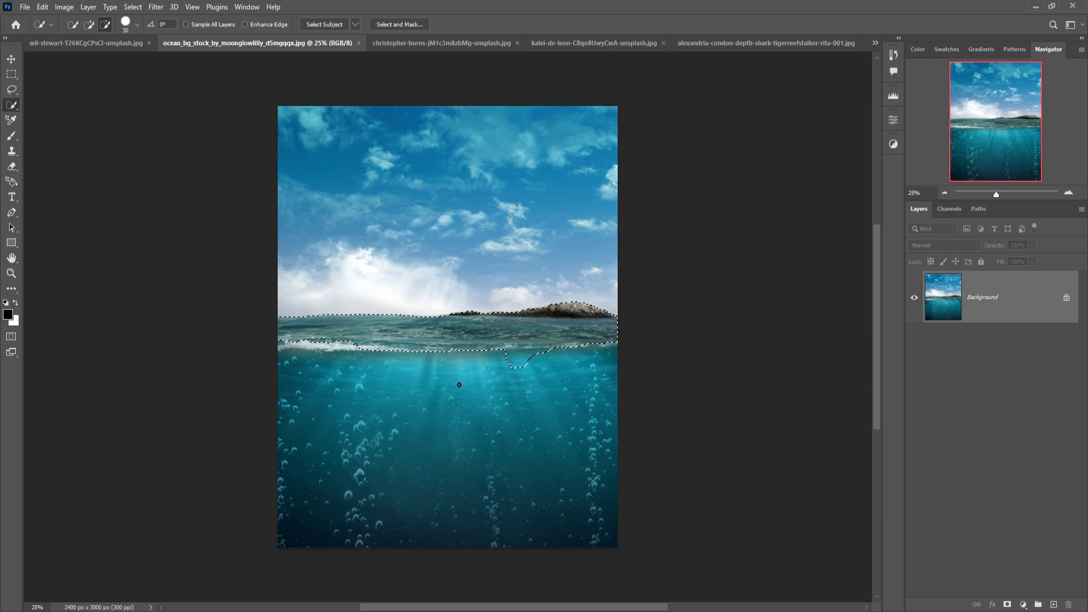
- Copy the selected sea area from the ocean image into the Untitled-1 document and minimize the source image
{"action": "left_click", "coordinate": [11, 59]}
{"action": "left_click_drag", "start_coordinate": [215, 45], "coordinate": [461, 107]}
{"action": "left_click_drag", "start_coordinate": [600, 365], "coordinate": [358, 363]}
{"action": "left_click", "coordinate": [737, 106]}
- Scale the ocean layer proportionally to about 53.3% so it spans the canvas width, with its horizon near mid-canvas
{"action": "key", "text": "ctrl+t"}
{"action": "left_click_drag", "start_coordinate": [262, 138], "coordinate": [454, 343]}
{"action": "left_click_drag", "start_coordinate": [486, 392], "coordinate": [482, 352]}
{"action": "key", "text": "ctrl+minus"}
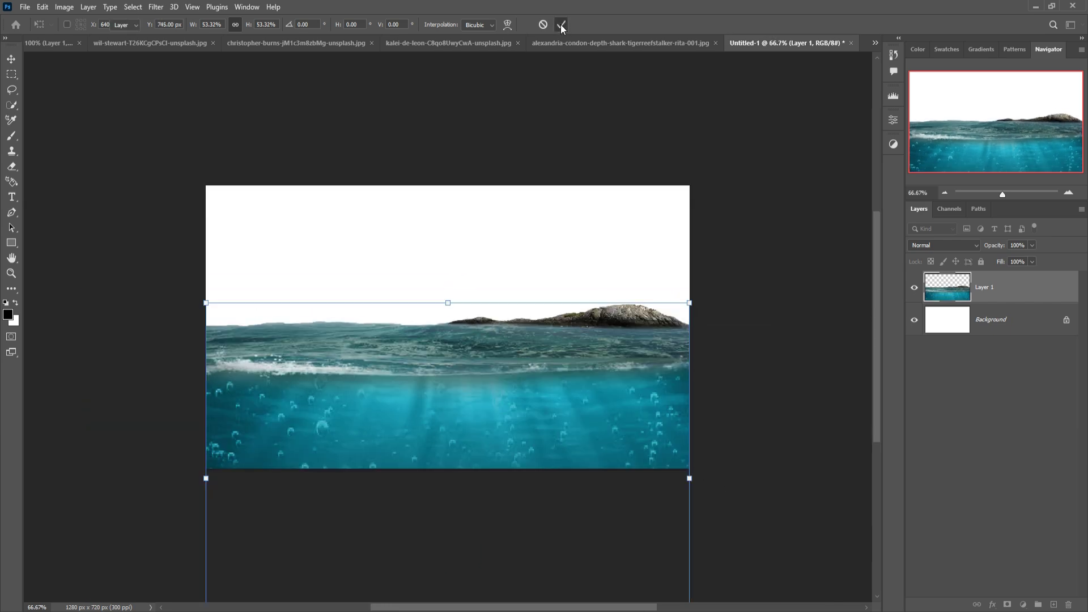
{"action": "left_click", "coordinate": [561, 24]}
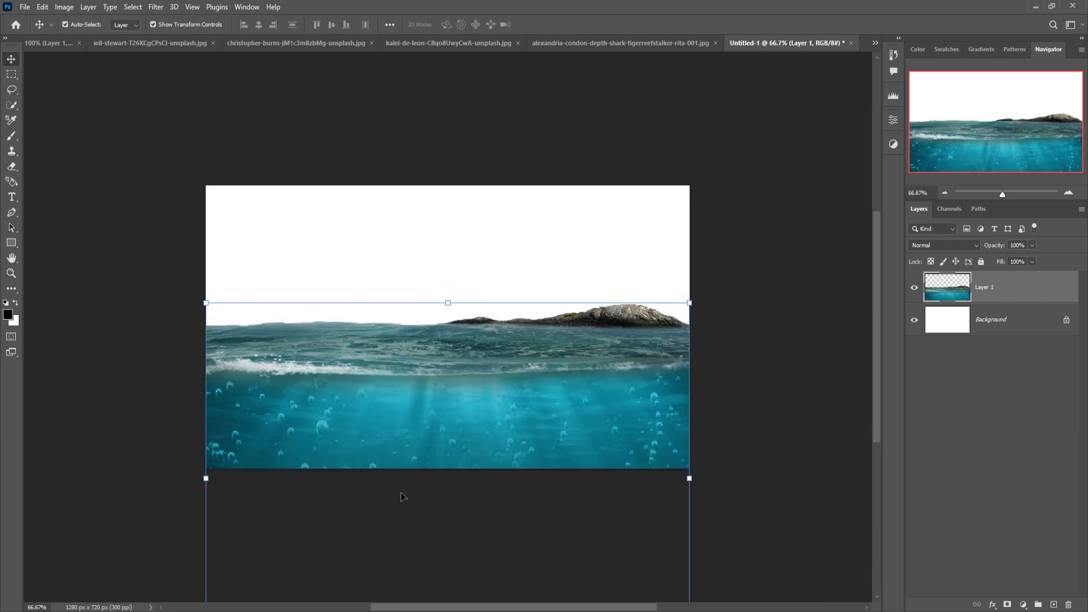
- Compress the ocean layer's height from below so its lower edge ends just beneath the canvas
{"action": "key", "text": "ctrl+minus"}
{"action": "left_click_drag", "start_coordinate": [448, 572], "coordinate": [459, 474]}
{"action": "left_click", "coordinate": [562, 26]}
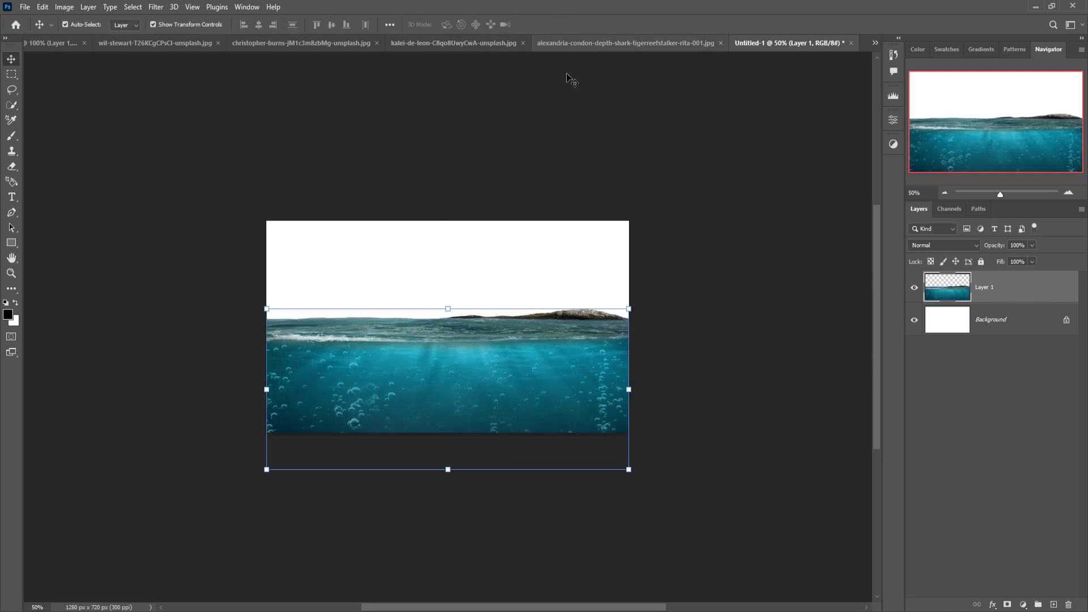
- Copy a rectangular area of the starry sky from the wil-stewart image into Untitled-1 and minimize the source image
{"action": "left_click", "coordinate": [144, 43]}
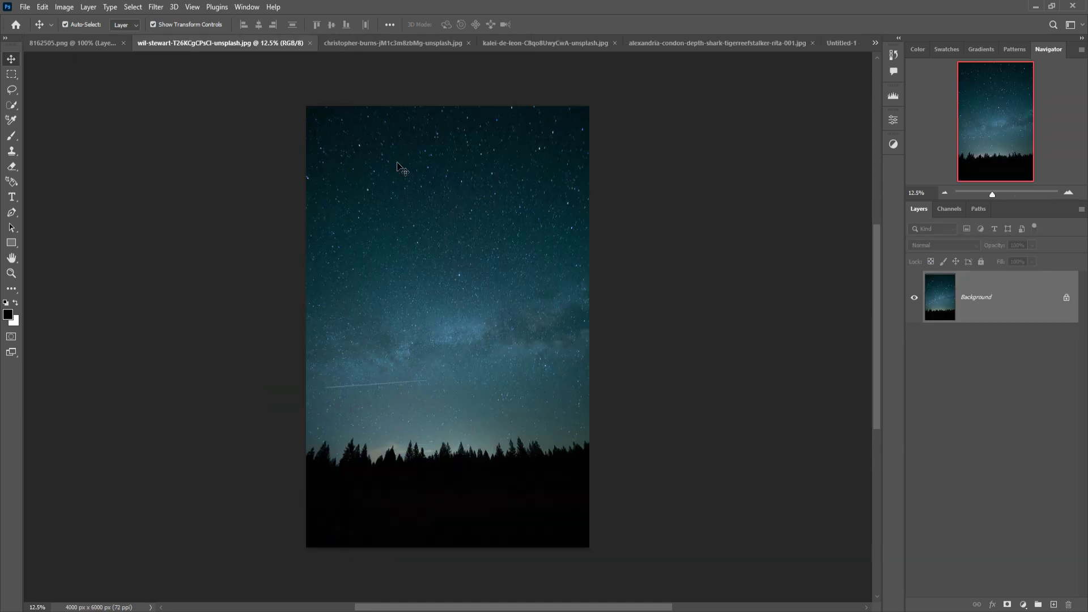
{"action": "left_click", "coordinate": [12, 74]}
{"action": "left_click_drag", "start_coordinate": [315, 103], "coordinate": [778, 293]}
{"action": "key", "text": "v"}
{"action": "left_click_drag", "start_coordinate": [216, 52], "coordinate": [665, 85]}
{"action": "left_click_drag", "start_coordinate": [682, 144], "coordinate": [458, 245]}
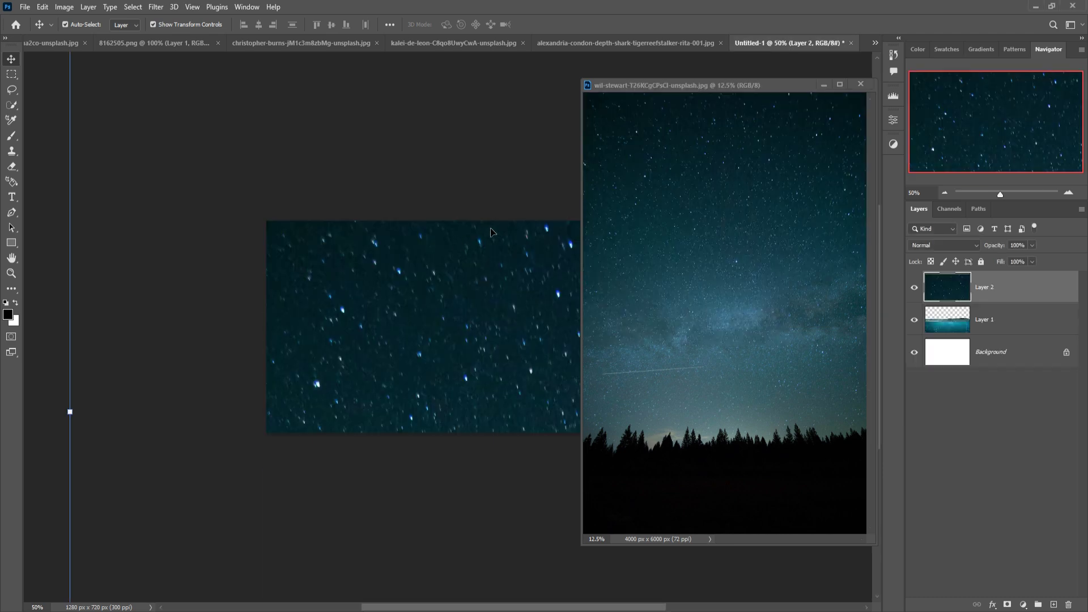
{"action": "left_click", "coordinate": [824, 85]}
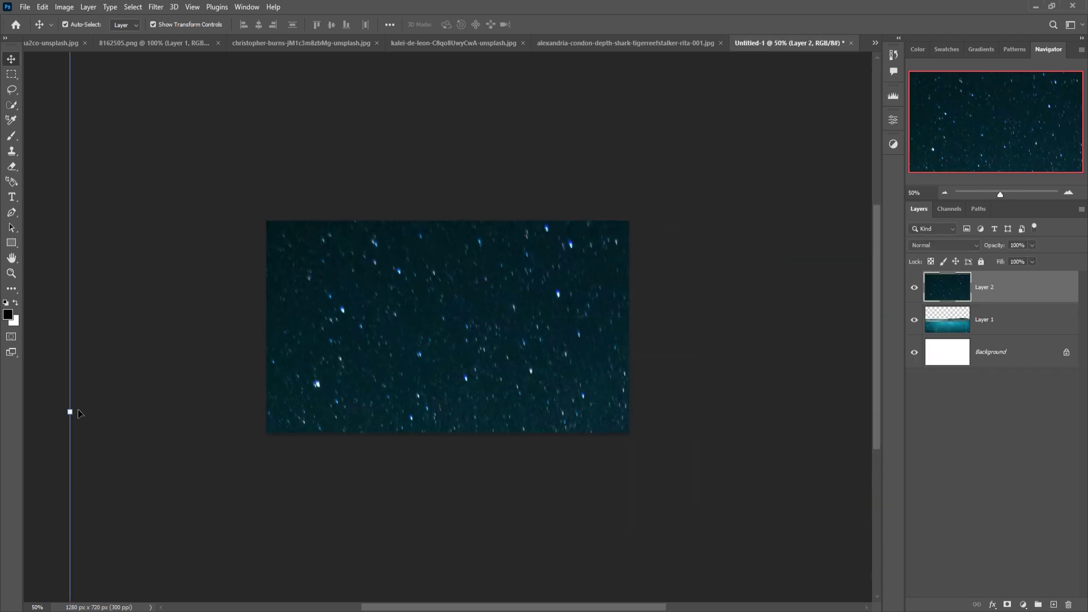
- Scale the starry sky layer to fill the upper part of the canvas and stack it beneath the ocean layer
{"action": "left_click_drag", "start_coordinate": [78, 419], "coordinate": [749, 435]}
{"action": "left_click_drag", "start_coordinate": [805, 406], "coordinate": [314, 331]}
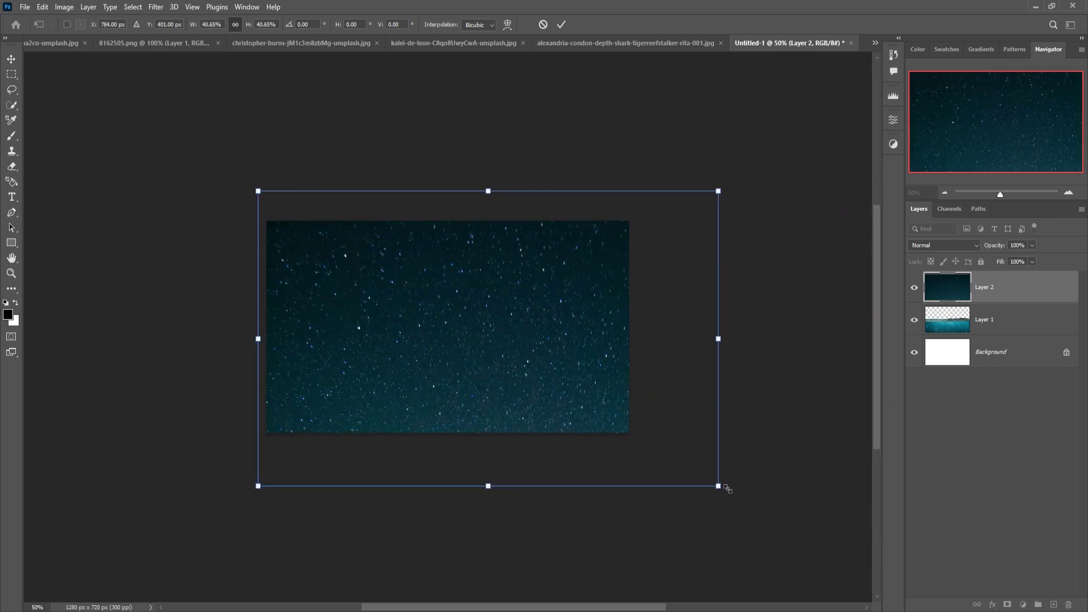
{"action": "left_click_drag", "start_coordinate": [722, 490], "coordinate": [590, 361]}
{"action": "left_click_drag", "start_coordinate": [468, 266], "coordinate": [476, 292]}
{"action": "left_click_drag", "start_coordinate": [585, 321], "coordinate": [640, 326], "text": "shift"}
{"action": "left_click_drag", "start_coordinate": [450, 419], "coordinate": [457, 354], "text": "shift"}
{"action": "left_click", "coordinate": [561, 25]}
{"action": "left_click_drag", "start_coordinate": [1022, 300], "coordinate": [1022, 320]}
- Add a mask to the ocean layer and paint it black along the left horizon edge with a 20 px brush at 100% opacity
{"action": "left_click", "coordinate": [403, 332]}
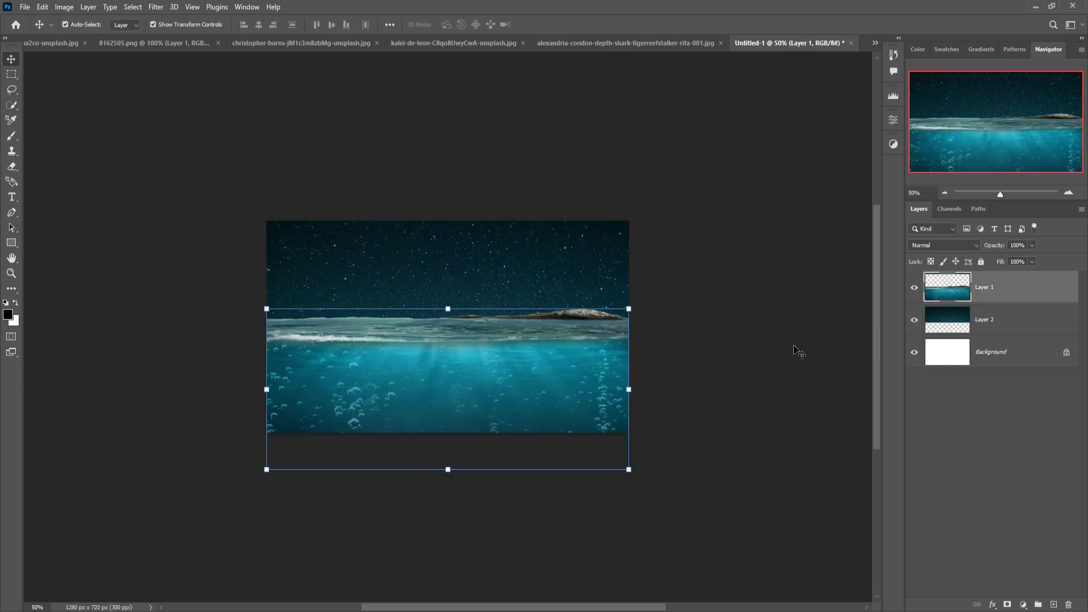
{"action": "left_click", "coordinate": [1009, 605]}
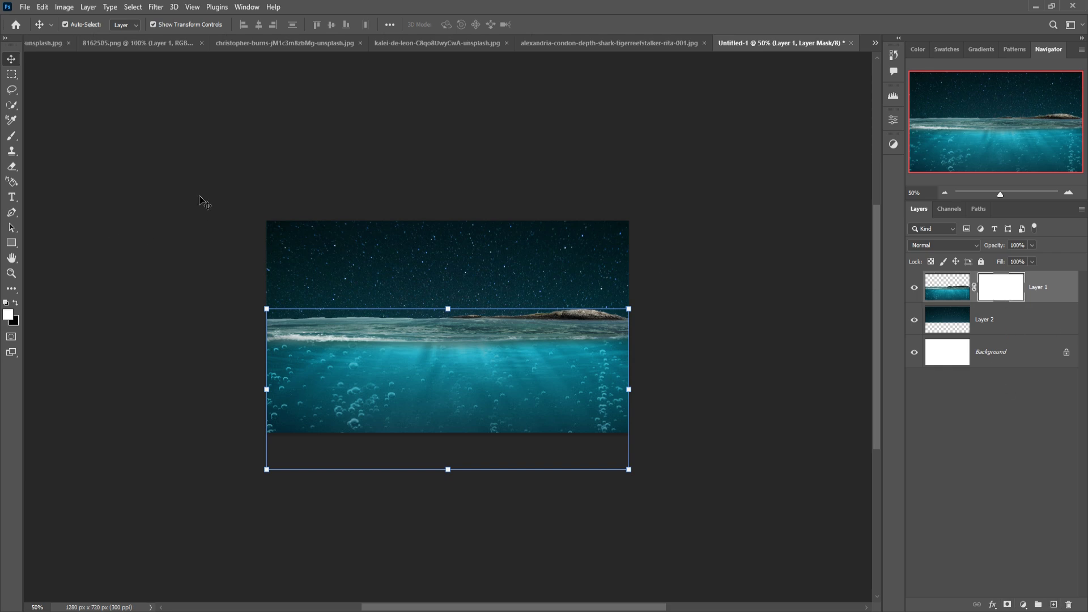
{"action": "left_click", "coordinate": [10, 136]}
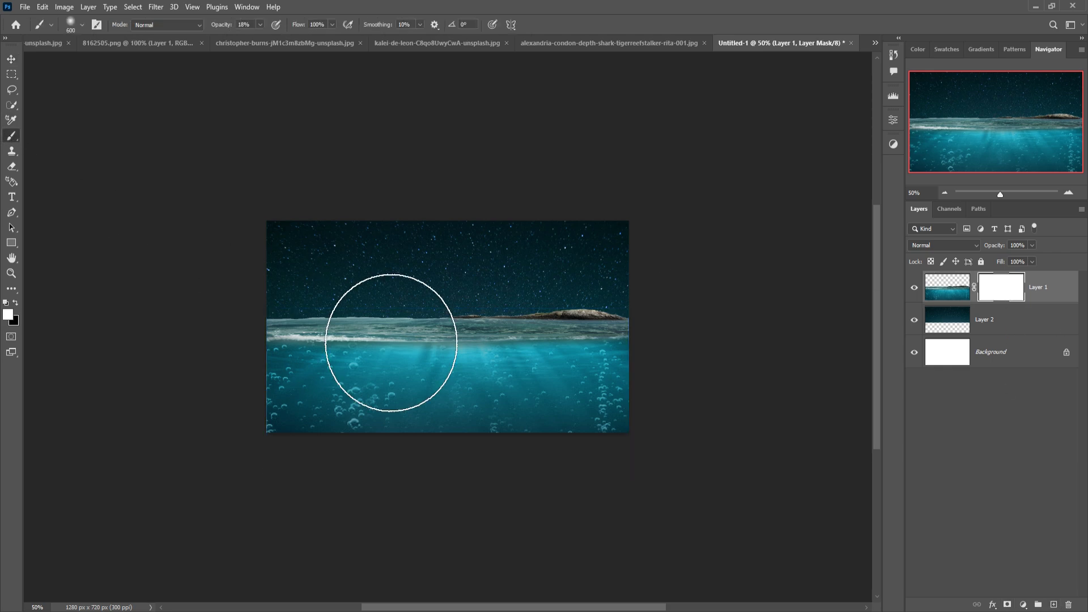
{"action": "key", "text": "ctrl+plus"}
{"action": "key", "text": "ctrl+plus"}
{"action": "key", "text": "bracketleft"}
{"action": "key", "text": "bracketleft"}
{"action": "key", "text": "bracketleft"}
{"action": "key", "text": "bracketleft"}
{"action": "key", "text": "bracketleft"}
{"action": "key", "text": "bracketleft"}
{"action": "key", "text": "bracketleft"}
{"action": "key", "text": "bracketleft"}
{"action": "key", "text": "bracketleft"}
{"action": "key", "text": "bracketleft"}
{"action": "key", "text": "bracketleft"}
{"action": "key", "text": "bracketleft"}
{"action": "key", "text": "bracketleft"}
{"action": "key", "text": "bracketleft"}
{"action": "key", "text": "bracketleft"}
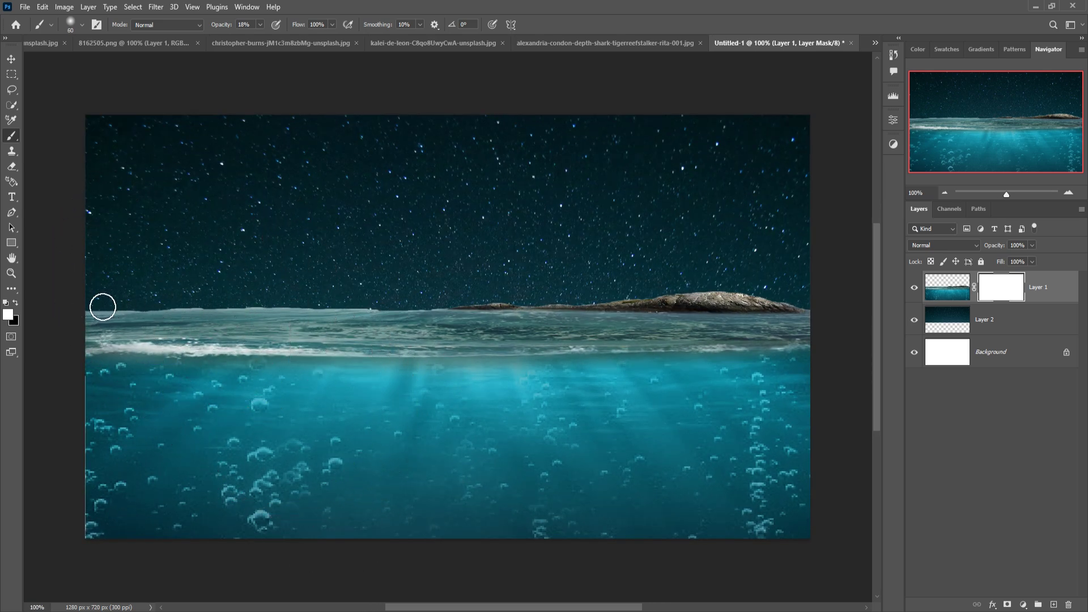
{"action": "key", "text": "bracketleft"}
{"action": "key", "text": "0"}
{"action": "key", "text": "x"}
{"action": "key", "text": "bracketleft"}
{"action": "key", "text": "bracketleft"}
{"action": "key", "text": "bracketleft"}
{"action": "left_click_drag", "start_coordinate": [102, 312], "coordinate": [461, 313]}
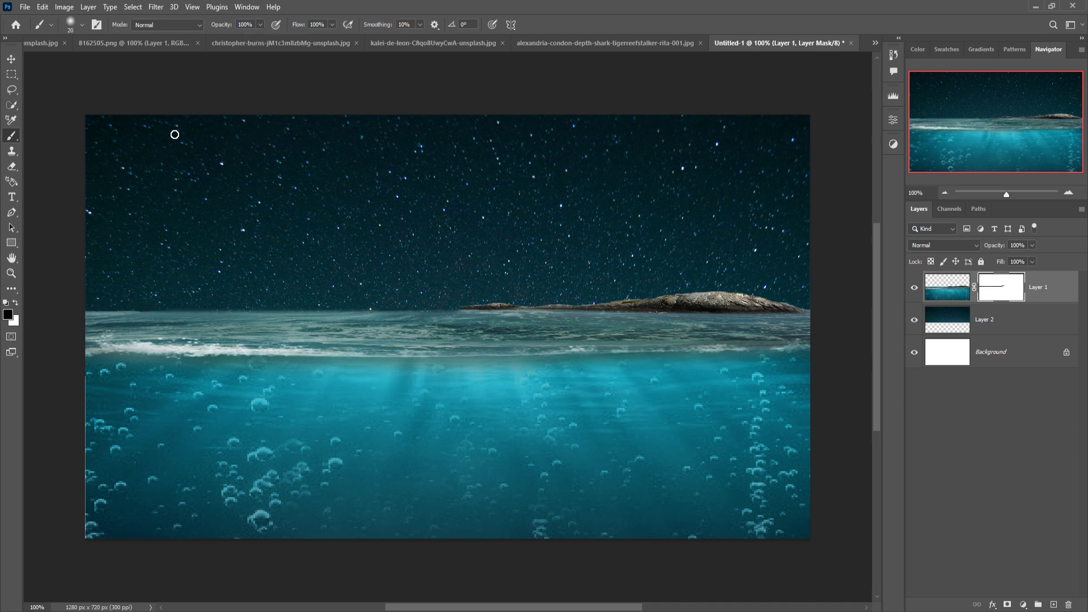
- Copy the red YouTube play button from 8162505.png into Untitled-1 and minimize the source image
{"action": "left_click", "coordinate": [10, 58]}
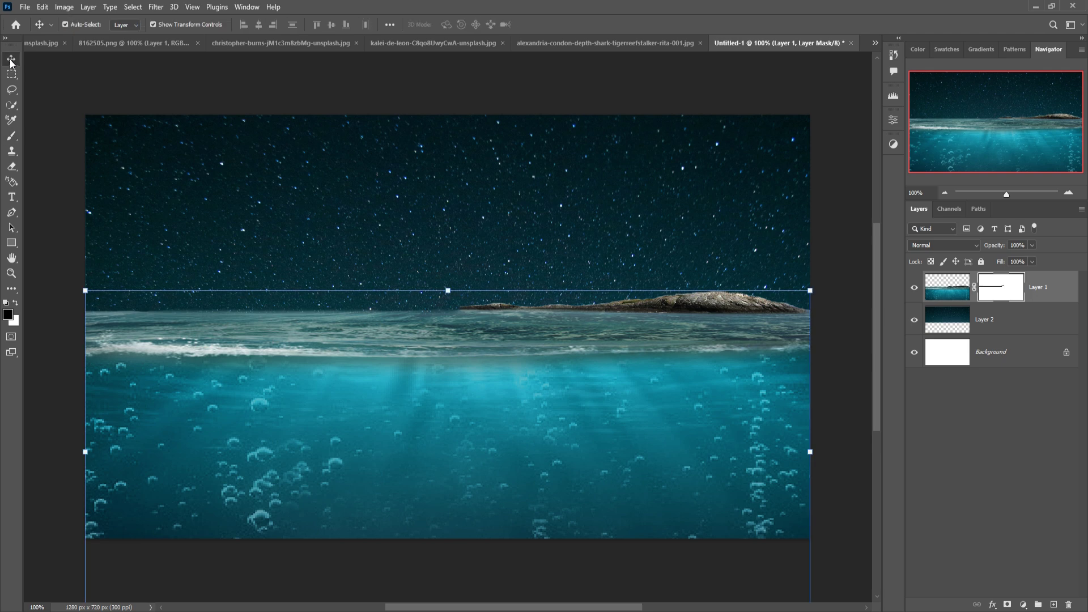
{"action": "left_click", "coordinate": [420, 43]}
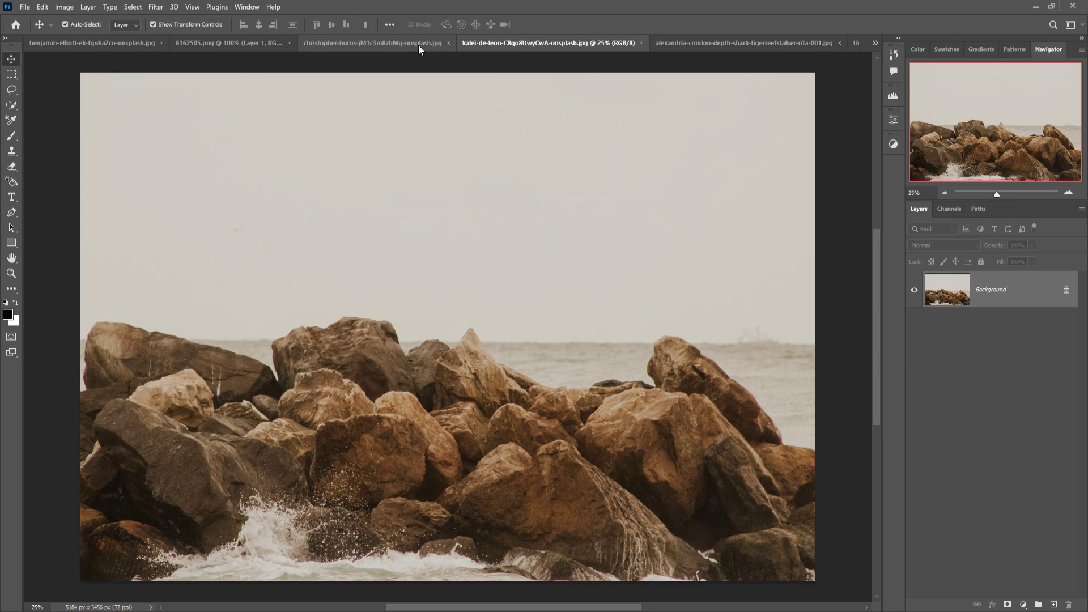
{"action": "left_click", "coordinate": [325, 42]}
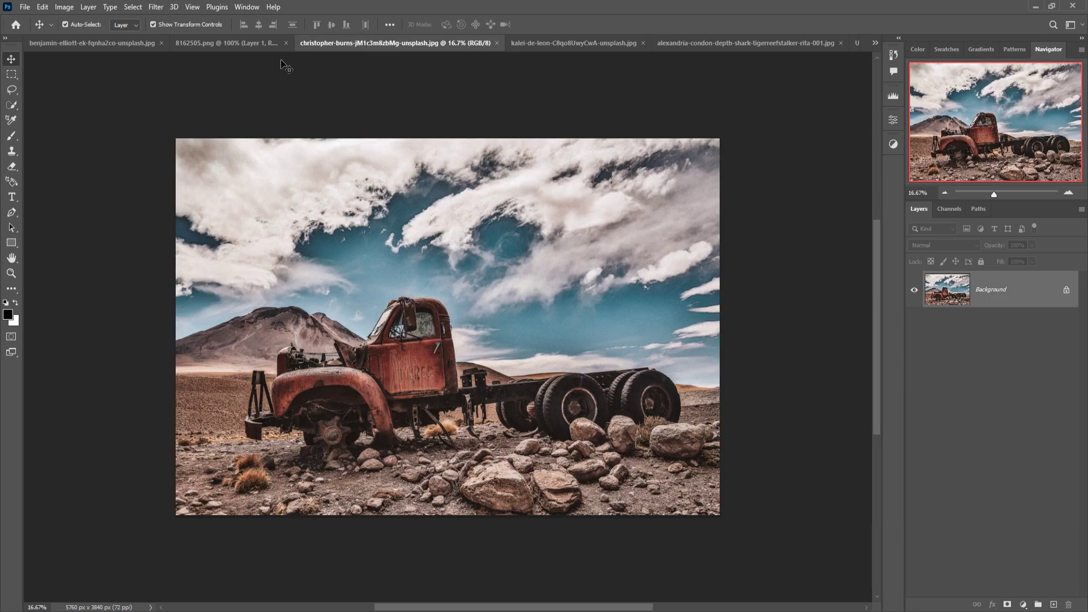
{"action": "left_click", "coordinate": [219, 42]}
{"action": "left_click_drag", "start_coordinate": [232, 44], "coordinate": [702, 107]}
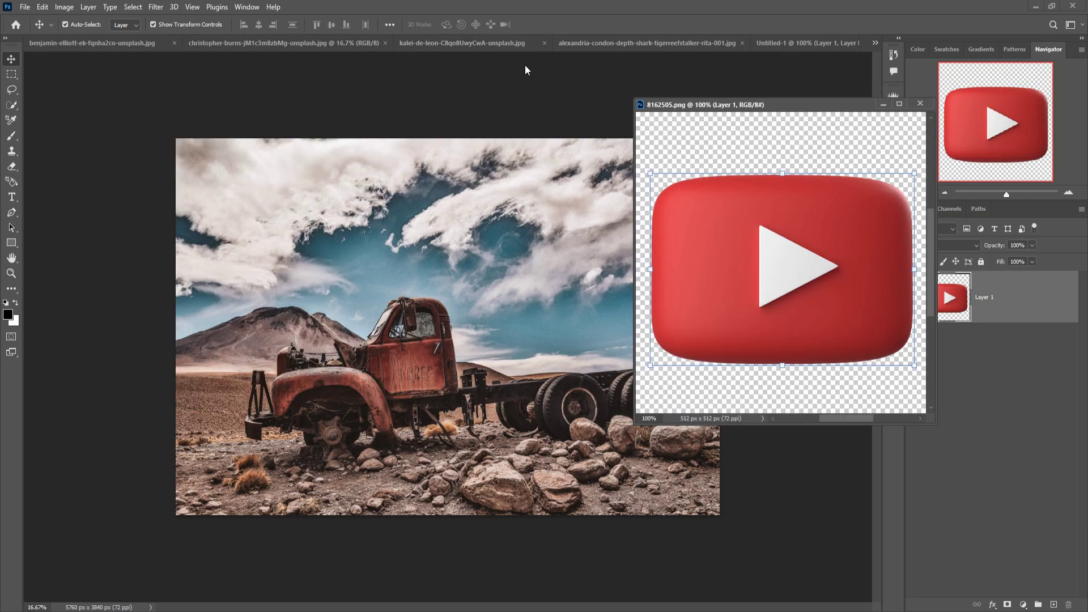
{"action": "left_click", "coordinate": [780, 43]}
{"action": "left_click", "coordinate": [797, 218]}
{"action": "left_click_drag", "start_coordinate": [841, 252], "coordinate": [431, 300]}
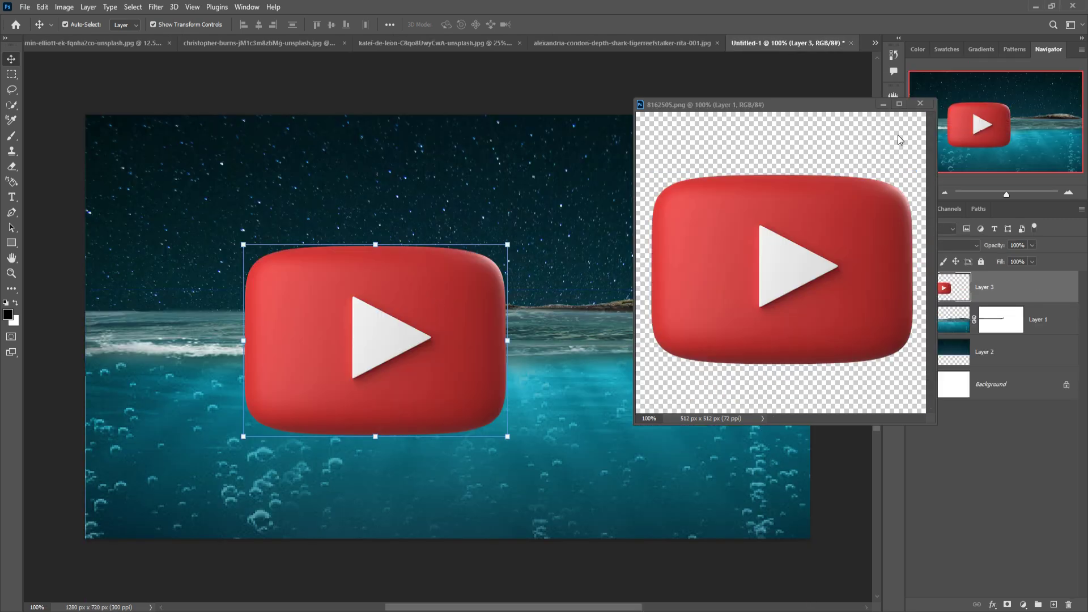
{"action": "left_click", "coordinate": [883, 104]}
- Rotate the play button about 15.4° clockwise, enlarge it to about 117.6% and center it across the waterline
{"action": "left_click_drag", "start_coordinate": [514, 252], "coordinate": [636, 247]}
{"action": "left_click_drag", "start_coordinate": [447, 292], "coordinate": [479, 335]}
{"action": "left_click_drag", "start_coordinate": [591, 535], "coordinate": [561, 500]}
{"action": "left_click_drag", "start_coordinate": [471, 360], "coordinate": [470, 373]}
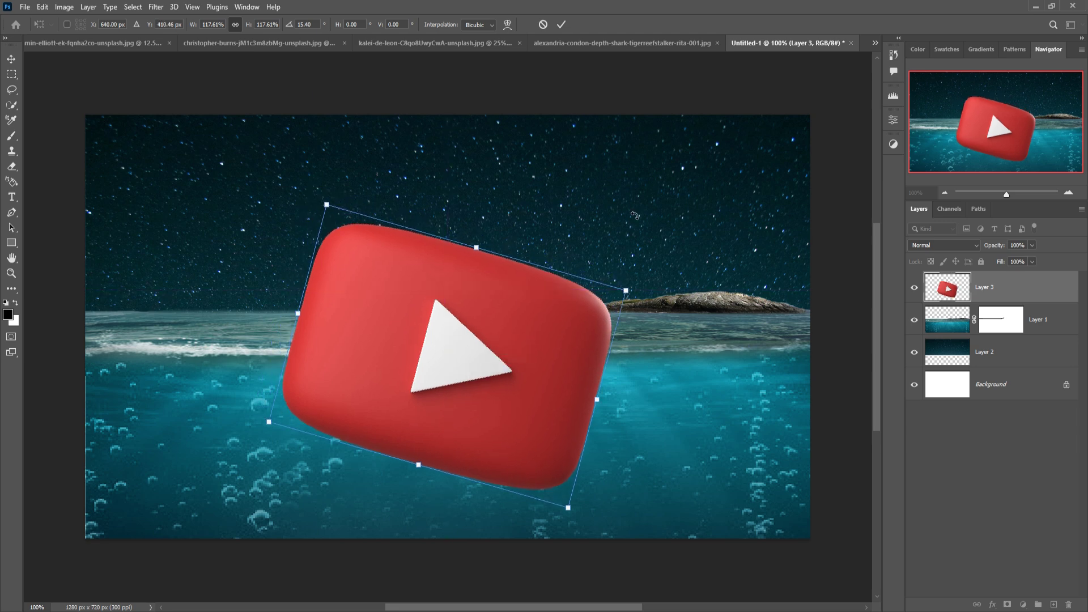
{"action": "left_click", "coordinate": [561, 25]}
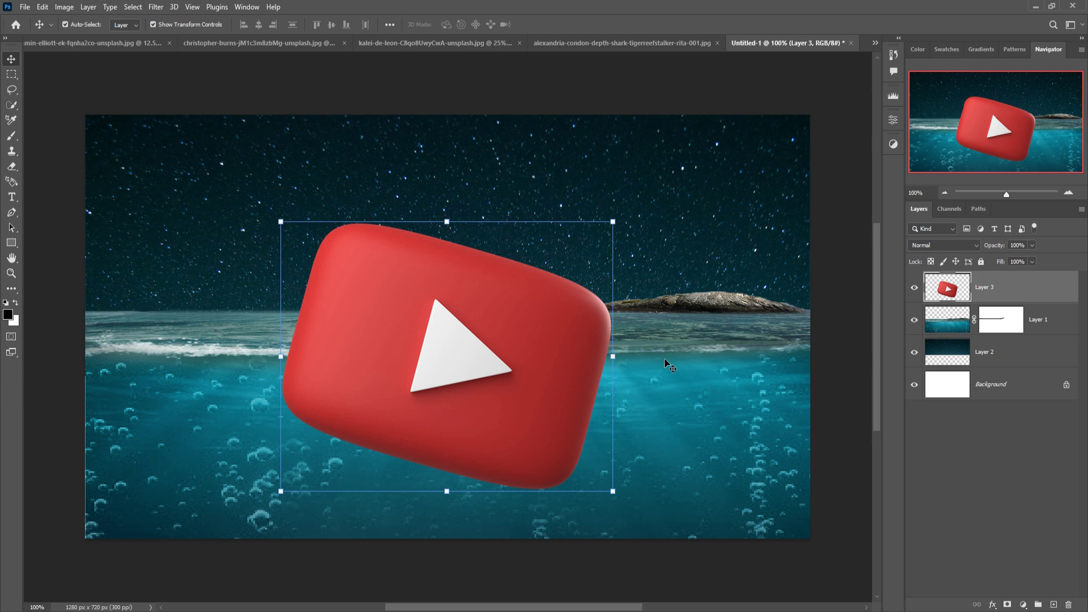
- Scale the play button down to about 80.7% and reposition it half submerged across the waterline
{"action": "left_click_drag", "start_coordinate": [534, 308], "coordinate": [535, 303]}
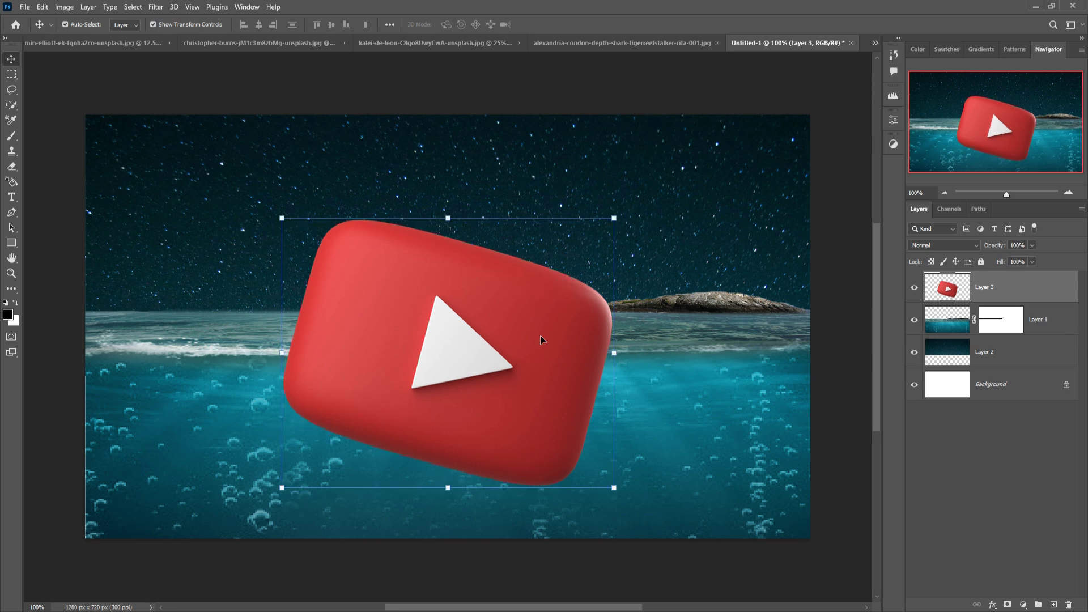
{"action": "left_click_drag", "start_coordinate": [615, 218], "coordinate": [570, 303]}
{"action": "left_click_drag", "start_coordinate": [459, 443], "coordinate": [483, 431]}
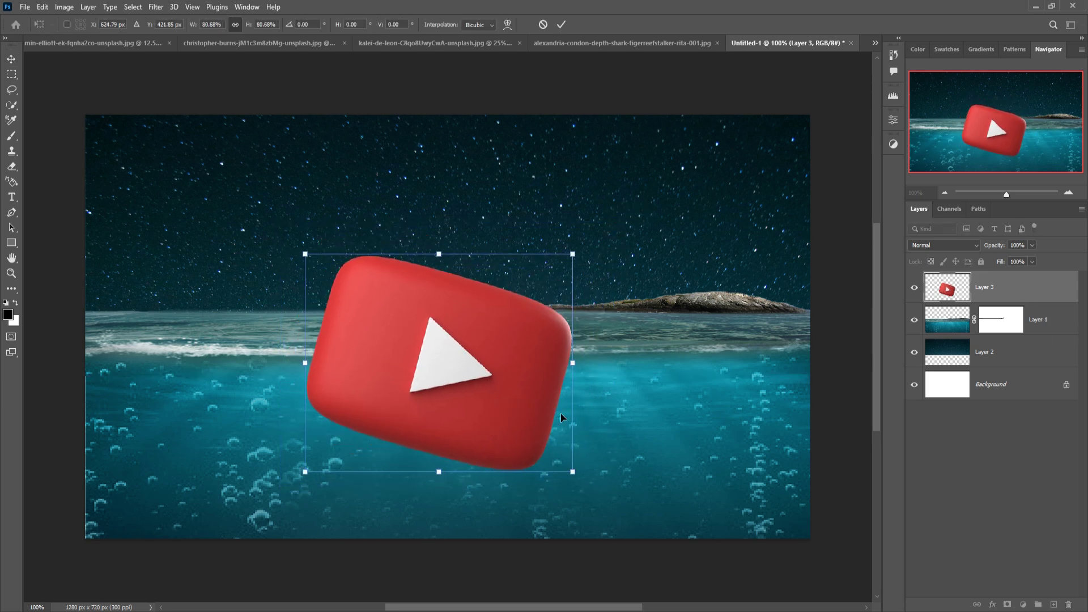
{"action": "key", "text": "Return"}
- Duplicate the play button layer as Layer 3 copy and hide the duplicate
{"action": "right_click", "coordinate": [1027, 288]}
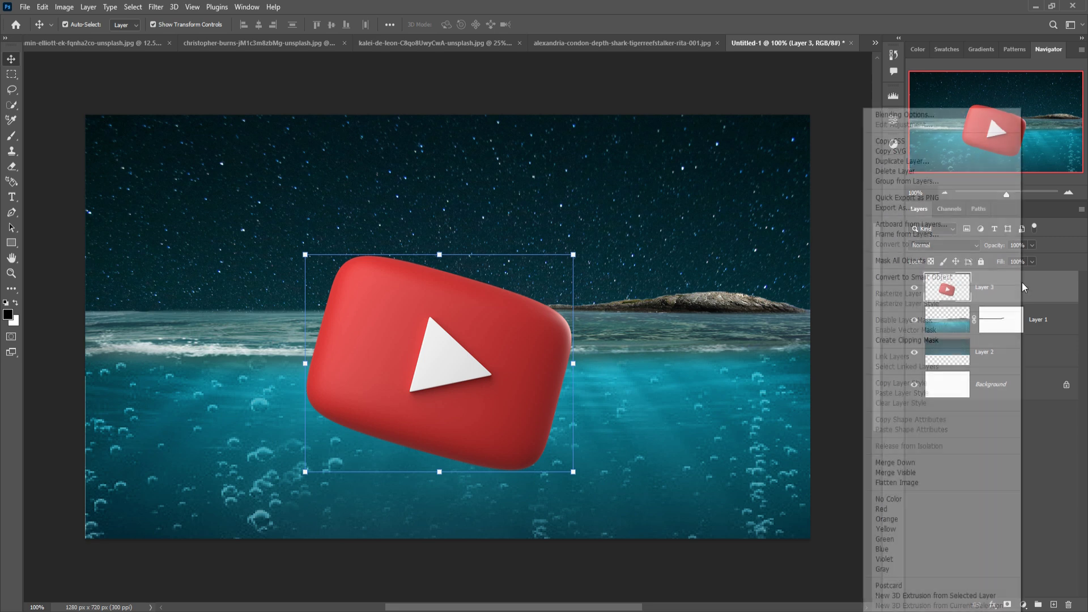
{"action": "left_click", "coordinate": [907, 171]}
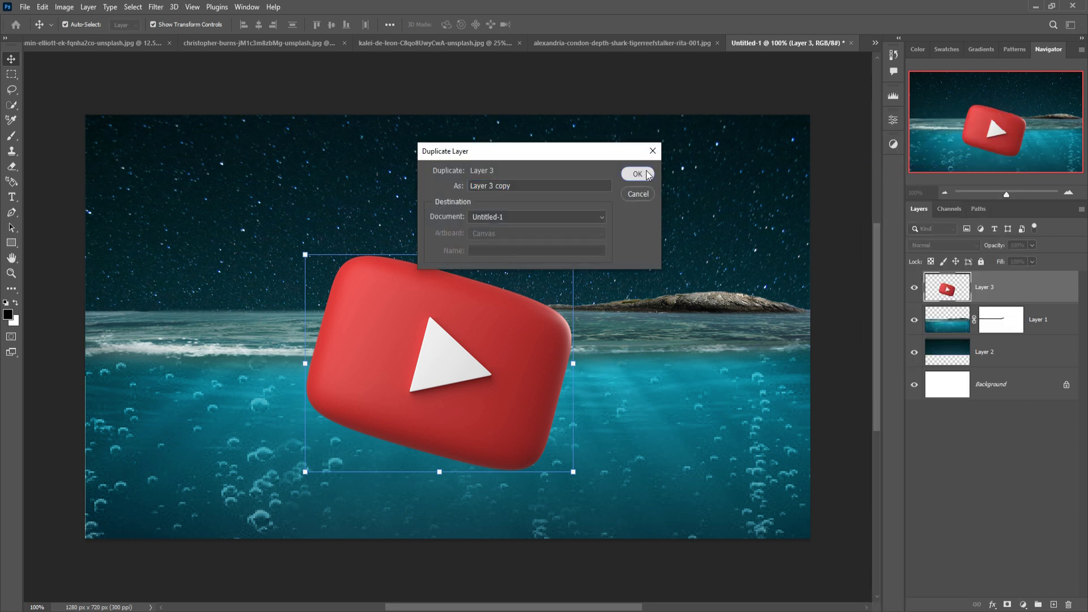
{"action": "left_click", "coordinate": [638, 174]}
{"action": "left_click", "coordinate": [915, 287]}
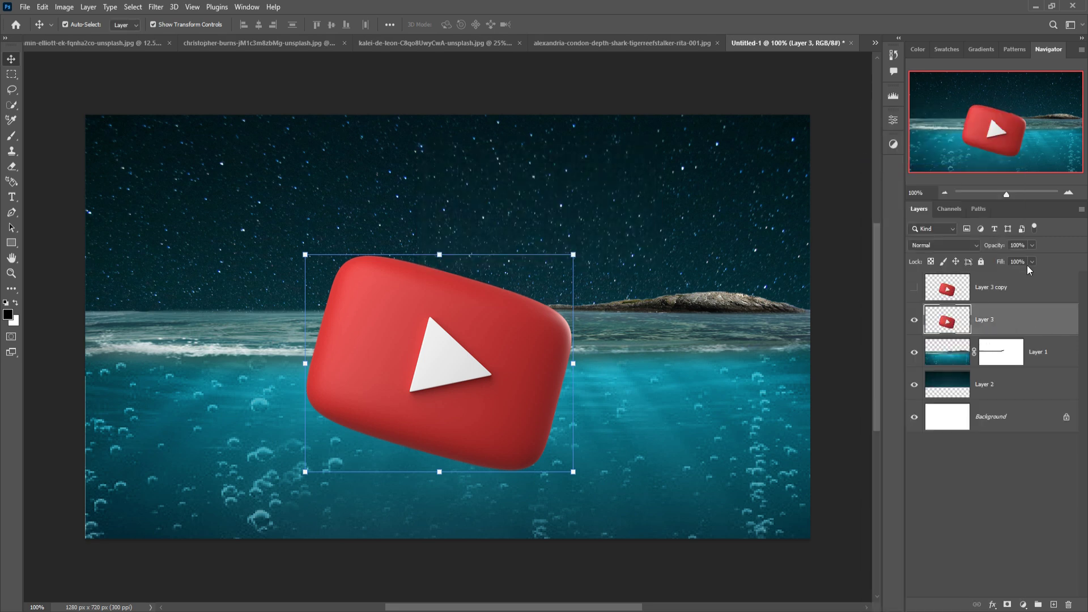
- Lower the opacity of Layer 3 to 46% and add a layer mask to it
{"action": "left_click_drag", "start_coordinate": [1030, 258], "coordinate": [1006, 260]}
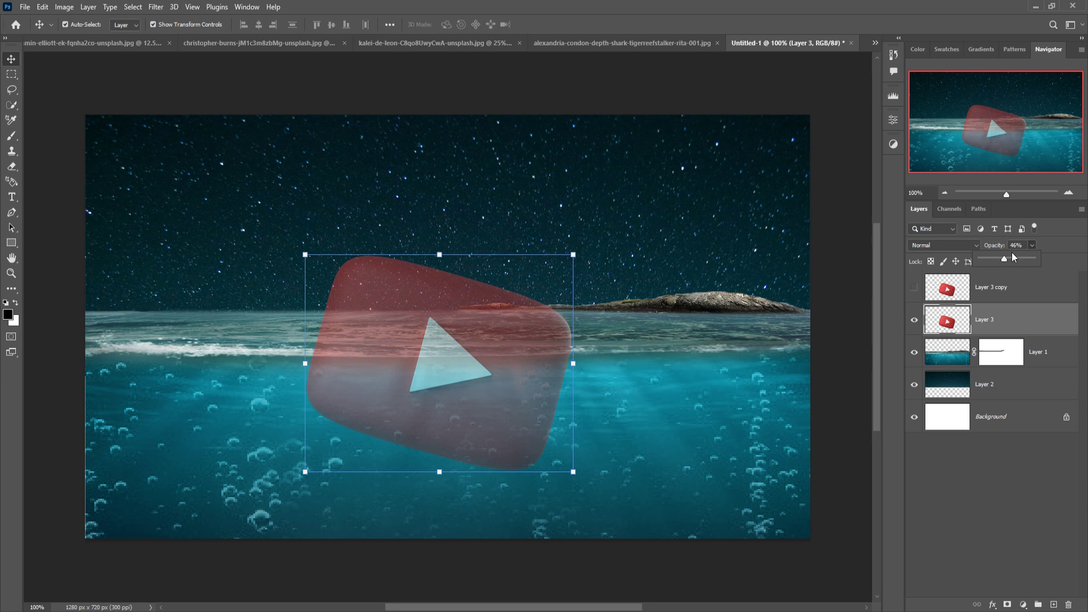
{"action": "left_click", "coordinate": [13, 138]}
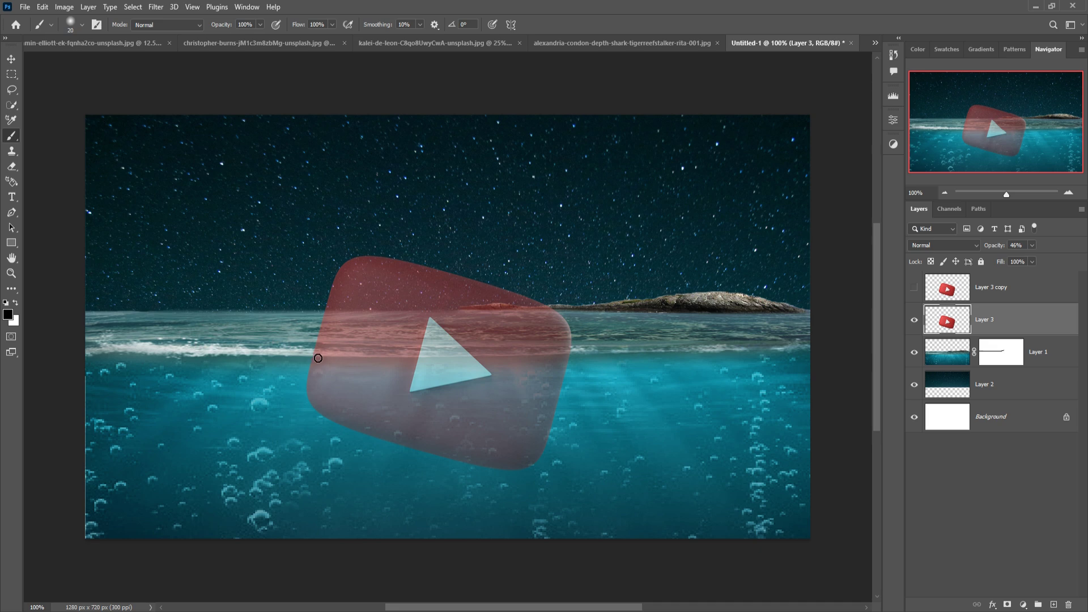
{"action": "left_click_drag", "start_coordinate": [324, 357], "coordinate": [299, 358]}
{"action": "key", "text": "ctrl+z"}
{"action": "left_click", "coordinate": [1007, 604]}
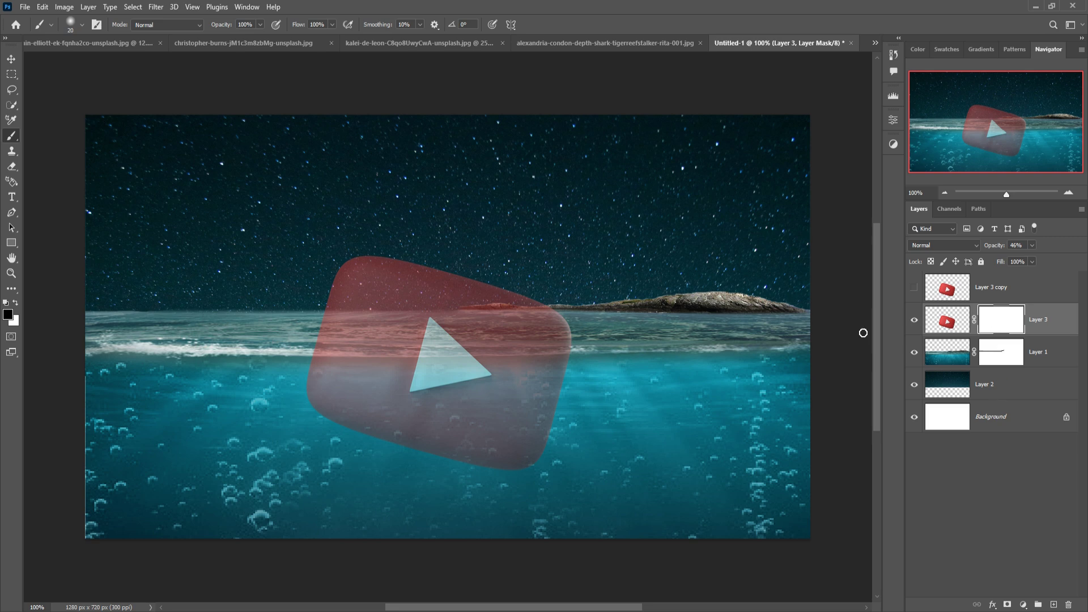
- Paint black on Layer 3's mask along the foamy waterline across the play button, using 20 px and 30 px brushes
{"action": "left_click_drag", "start_coordinate": [324, 359], "coordinate": [570, 357]}
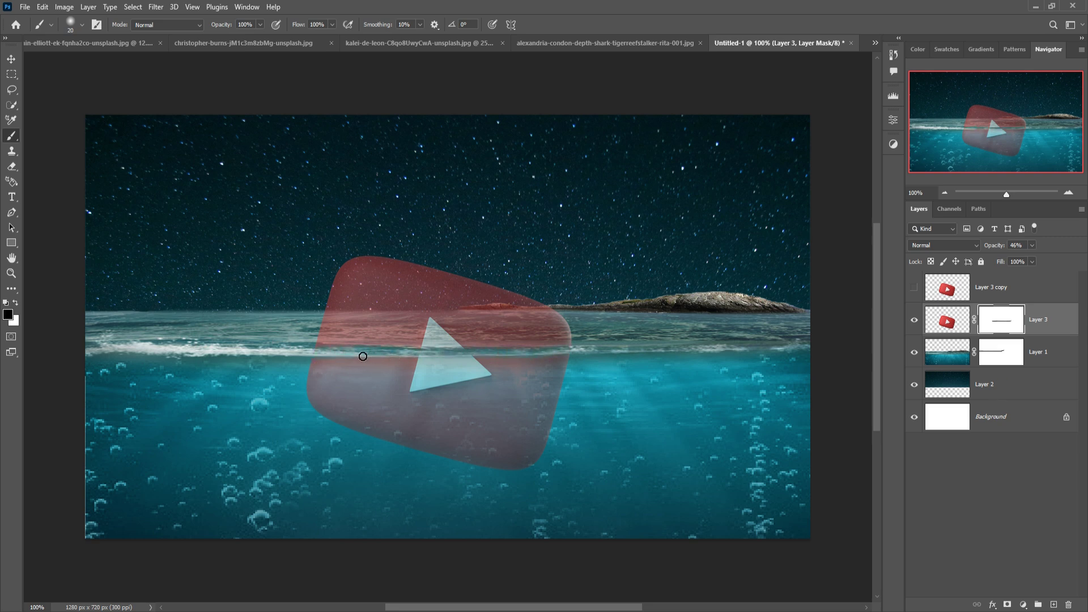
{"action": "key", "text": "bracketright"}
{"action": "left_click_drag", "start_coordinate": [325, 348], "coordinate": [562, 350]}
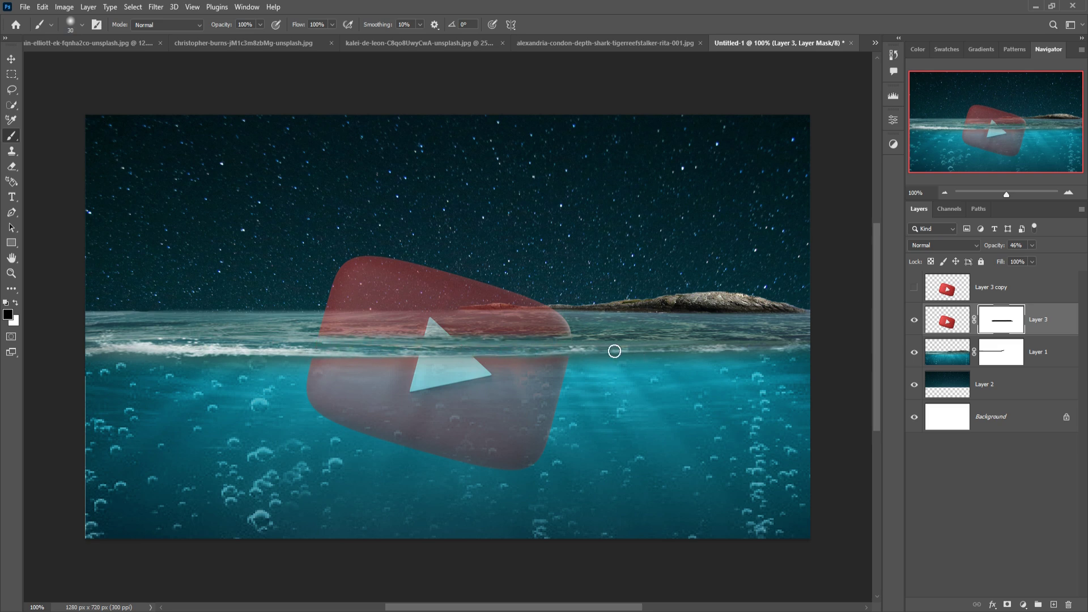
- Set the opacity of the masked play button layer to 100%
{"action": "key", "text": "v"}
{"action": "left_click", "coordinate": [1032, 262]}
{"action": "left_click_drag", "start_coordinate": [1034, 261], "coordinate": [1077, 260]}
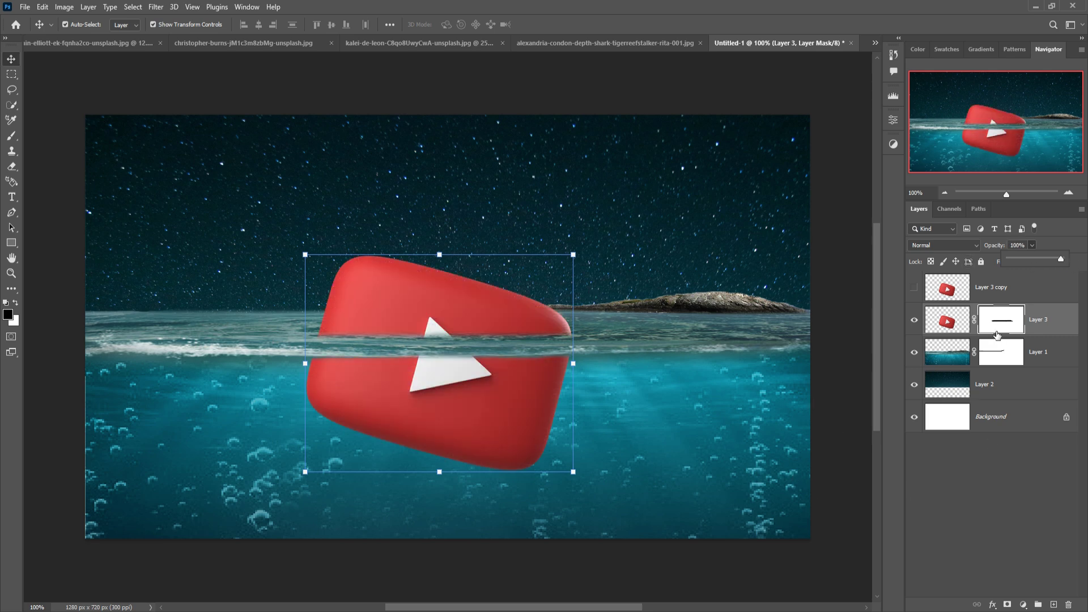
- Paint black on Layer 3's mask over the submerged part of the play button using a 200 px brush at 21% opacity
{"action": "left_click", "coordinate": [1008, 322]}
{"action": "left_click", "coordinate": [11, 136]}
{"action": "key", "text": "bracketright"}
{"action": "key", "text": "bracketright"}
{"action": "key", "text": "bracketright"}
{"action": "key", "text": "bracketright"}
{"action": "key", "text": "bracketright"}
{"action": "key", "text": "bracketright"}
{"action": "key", "text": "bracketright"}
{"action": "key", "text": "bracketright"}
{"action": "key", "text": "bracketright"}
{"action": "key", "text": "bracketright"}
{"action": "key", "text": "bracketright"}
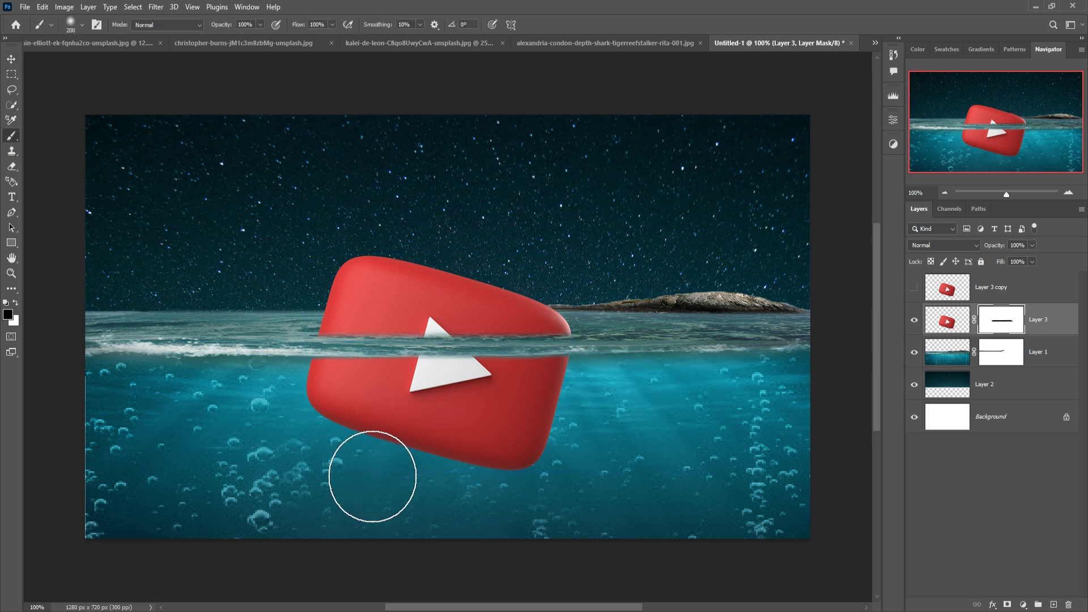
{"action": "left_click", "coordinate": [260, 25]}
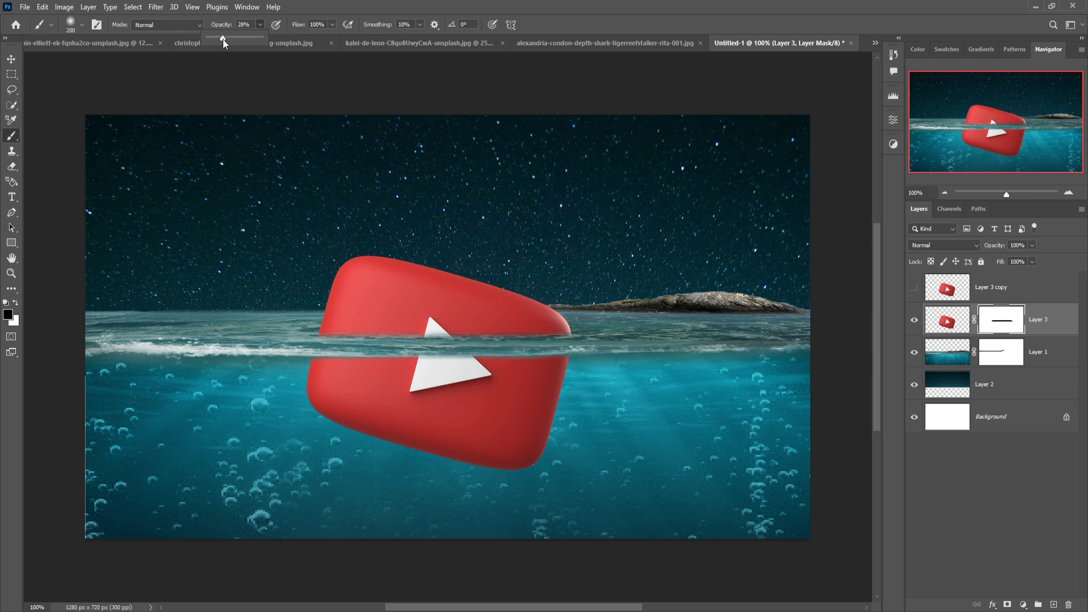
{"action": "mouse_move", "coordinate": [320, 477]}
{"action": "left_mouse_down"}
{"action": "mouse_move", "coordinate": [367, 476]}
{"action": "mouse_move", "coordinate": [242, 480]}
{"action": "mouse_move", "coordinate": [304, 448]}
{"action": "mouse_move", "coordinate": [510, 391]}
{"action": "left_mouse_up"}
{"action": "key", "text": "["}
{"action": "key", "text": "["}
{"action": "key", "text": "["}
{"action": "key", "text": "["}
{"action": "key", "text": "["}
{"action": "key", "text": "["}
{"action": "key", "text": "["}
{"action": "key", "text": "["}
{"action": "key", "text": "["}
{"action": "key", "text": "["}
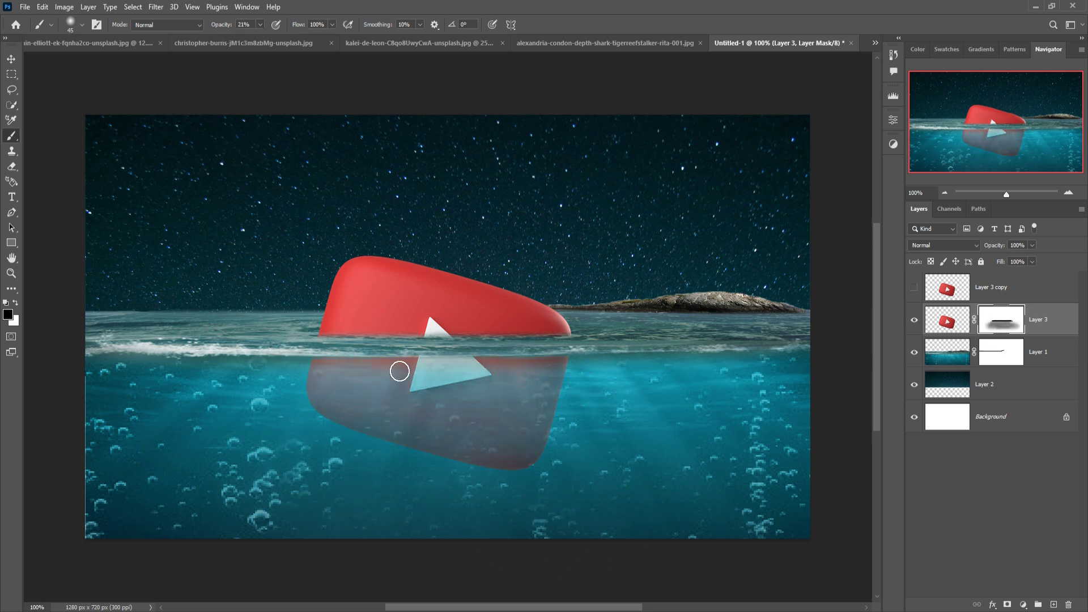
{"action": "left_click", "coordinate": [11, 59]}
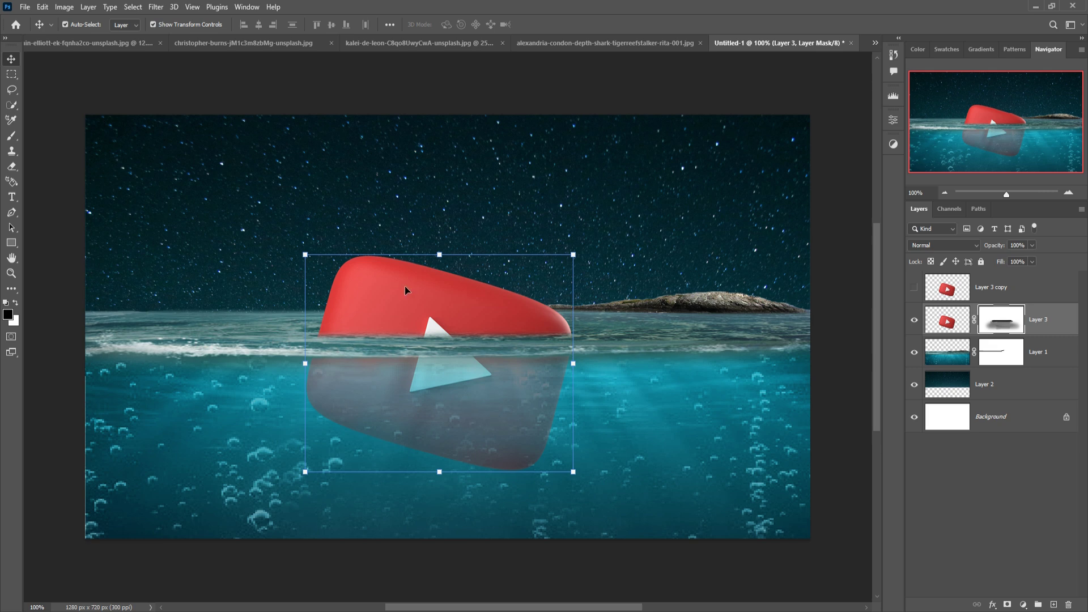
- Add a new layer above Layer 3, clip it to Layer 3, and set its blend mode to Linear Dodge (Add)
{"action": "left_click", "coordinate": [1024, 294]}
{"action": "left_click", "coordinate": [1049, 330]}
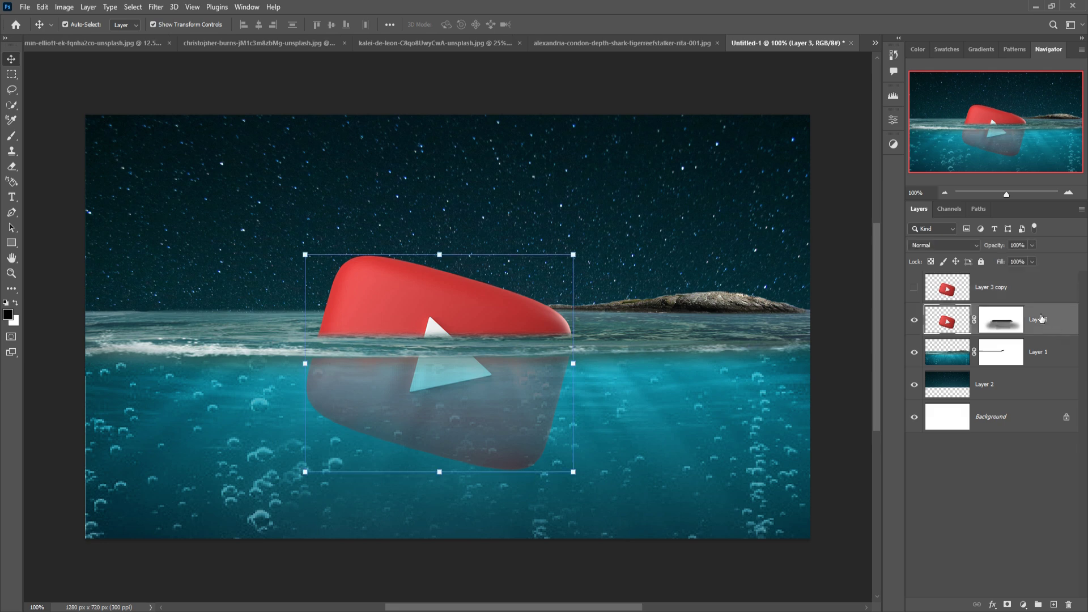
{"action": "left_click", "coordinate": [1054, 605]}
{"action": "right_click", "coordinate": [1036, 319]}
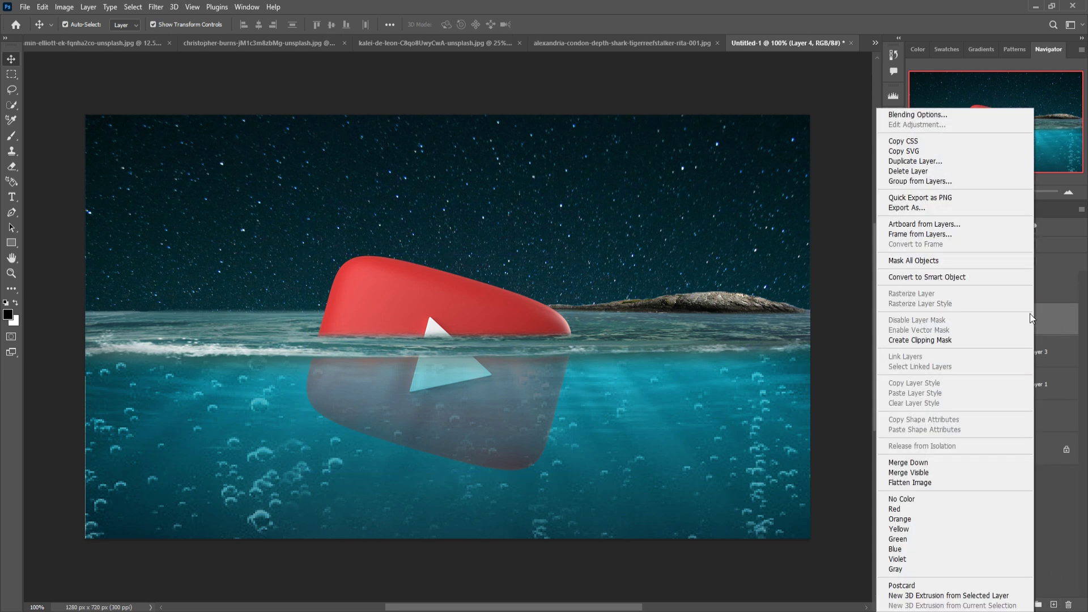
{"action": "left_click", "coordinate": [929, 340]}
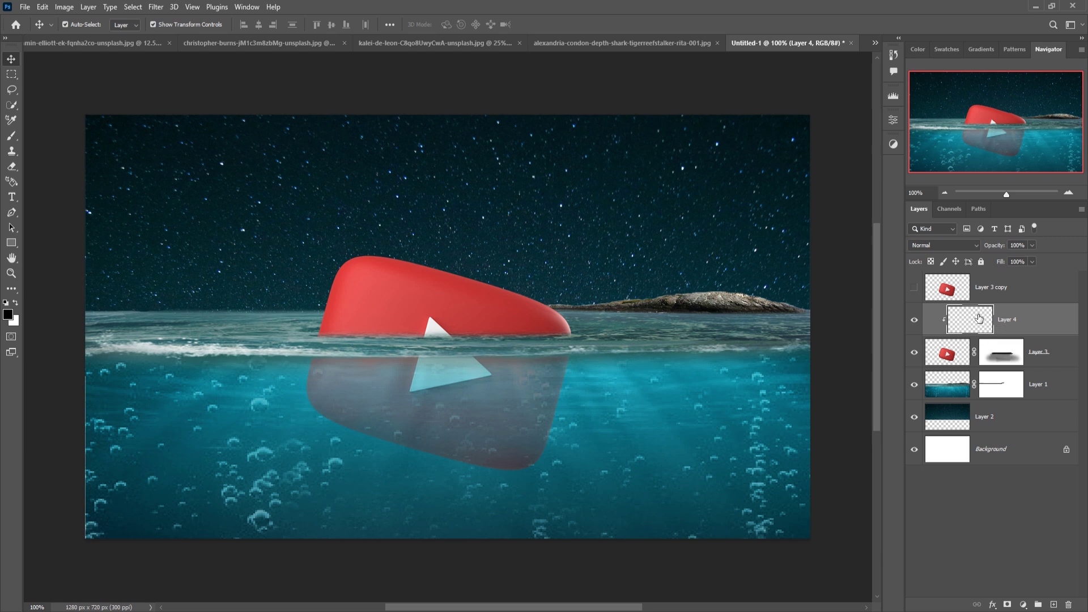
{"action": "left_click", "coordinate": [963, 246]}
{"action": "left_click", "coordinate": [943, 361]}
- Add a red Solid Color fill (#fc0101) clipped to the play button layer and make its mask active
{"action": "left_click", "coordinate": [1025, 605]}
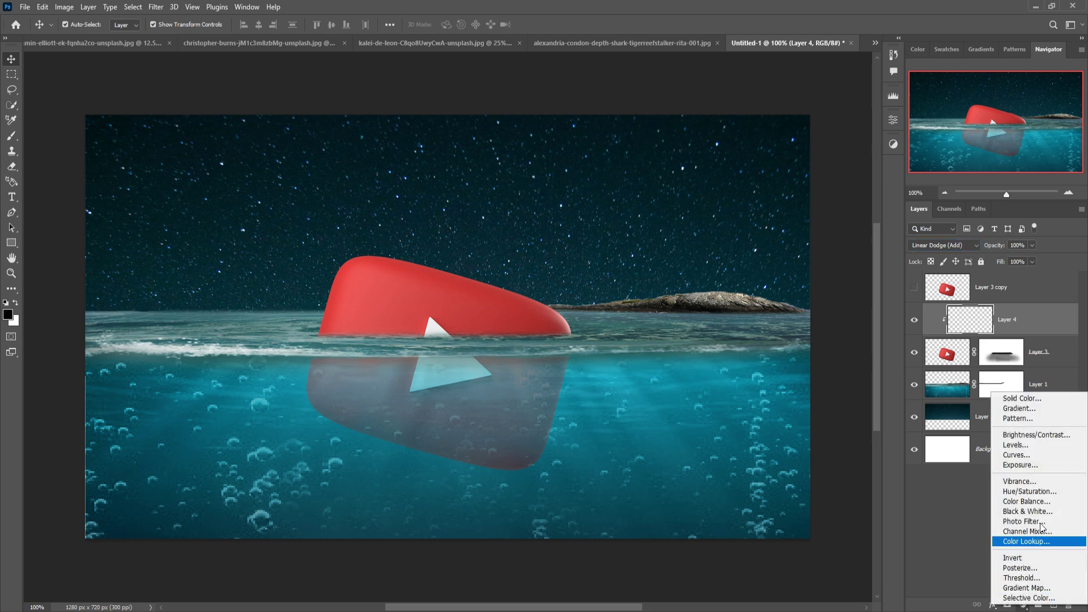
{"action": "left_click", "coordinate": [1015, 396]}
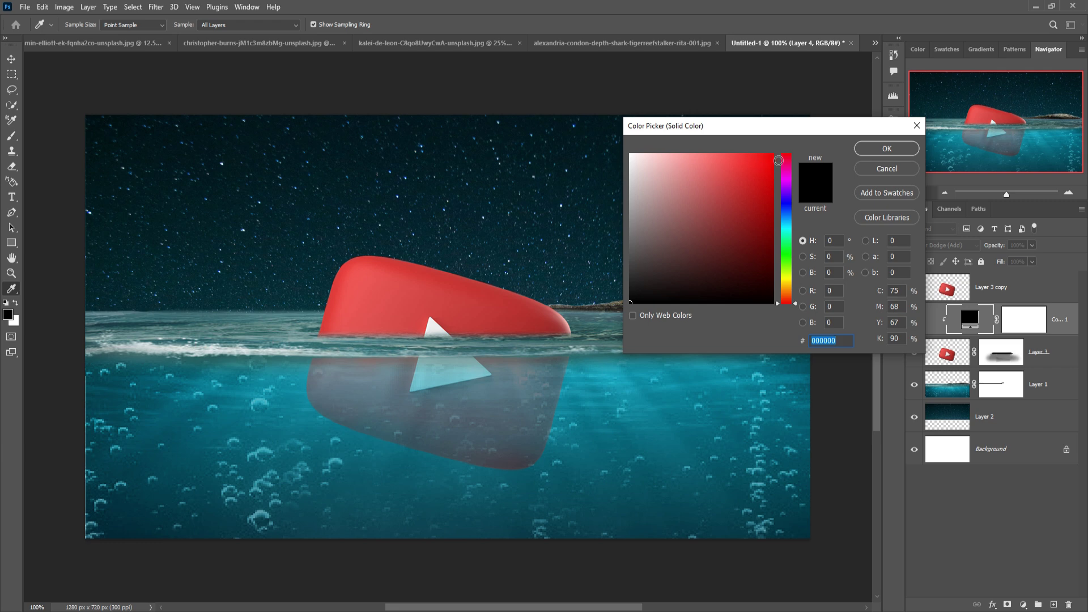
{"action": "left_click", "coordinate": [773, 155]}
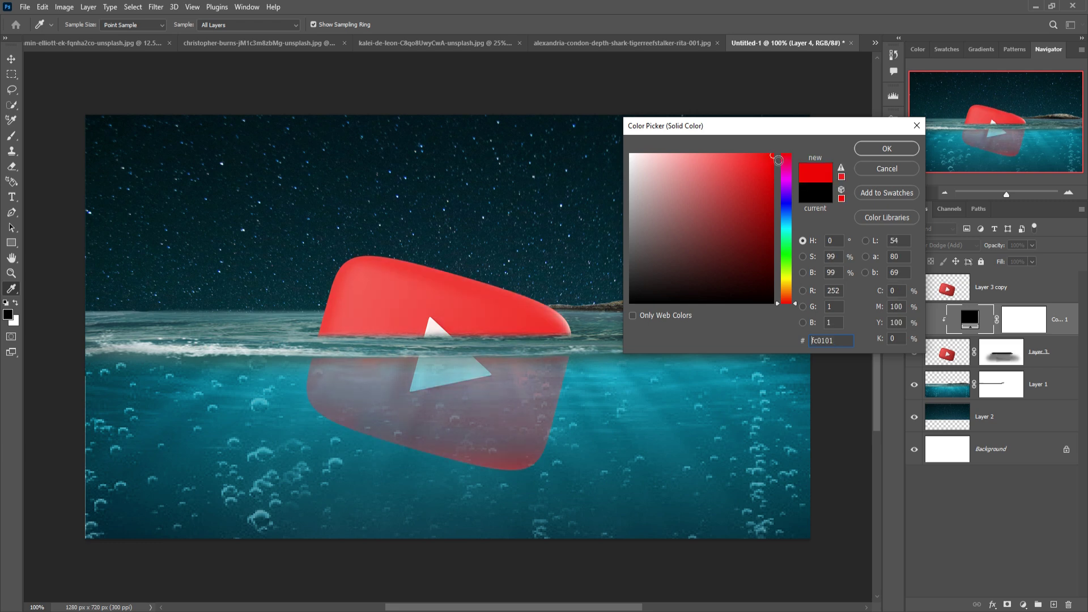
{"action": "left_click", "coordinate": [888, 150]}
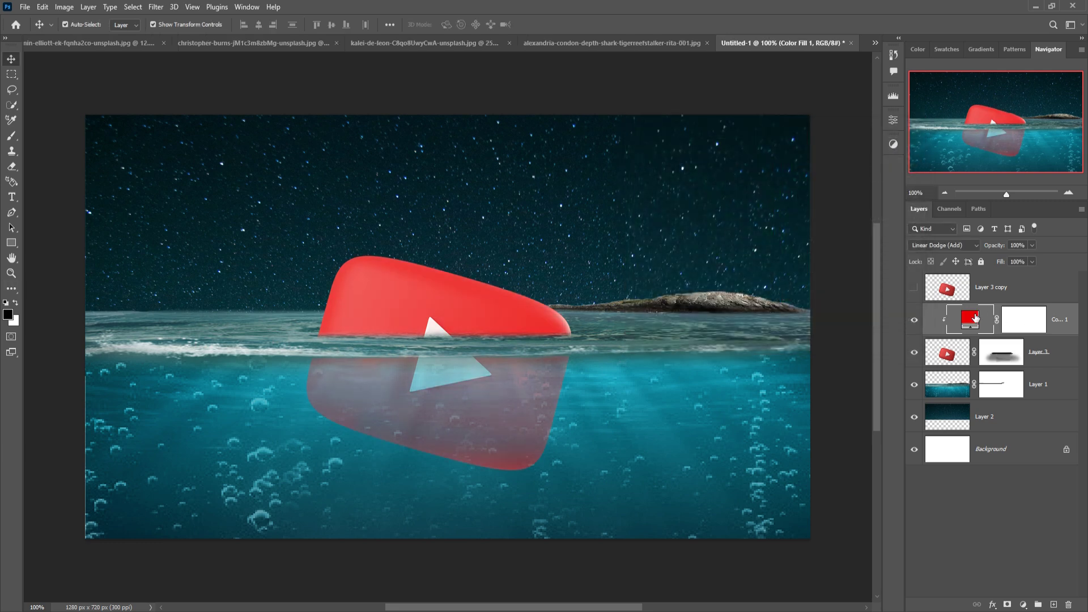
{"action": "left_click", "coordinate": [1027, 325]}
- Switch to the photo of the child in the yellow jacket and select the child with Select Subject
{"action": "left_click", "coordinate": [93, 45]}
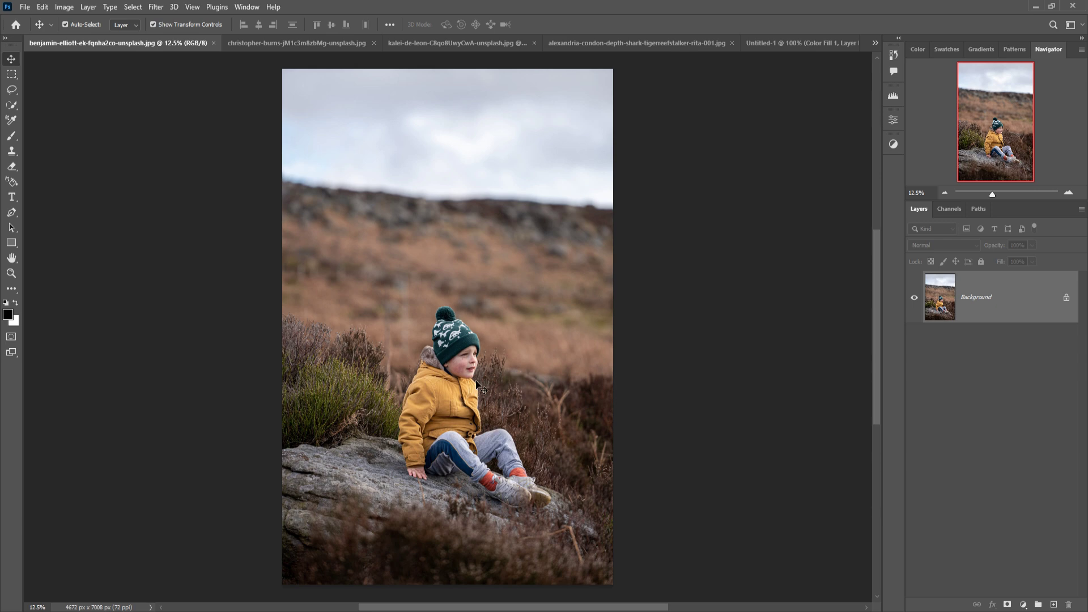
{"action": "left_click", "coordinate": [134, 7]}
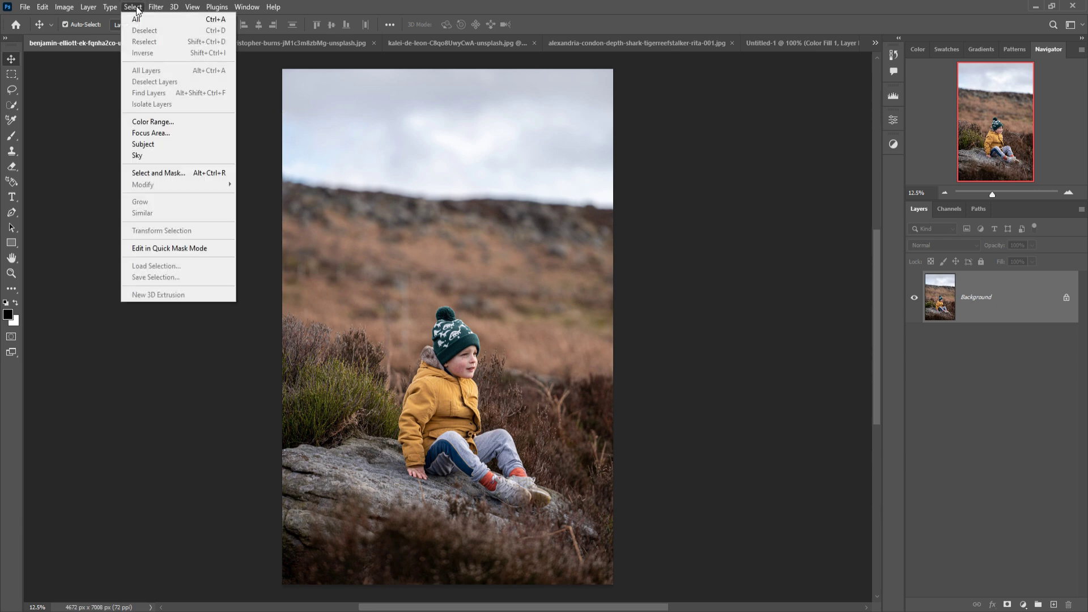
{"action": "left_click", "coordinate": [143, 146]}
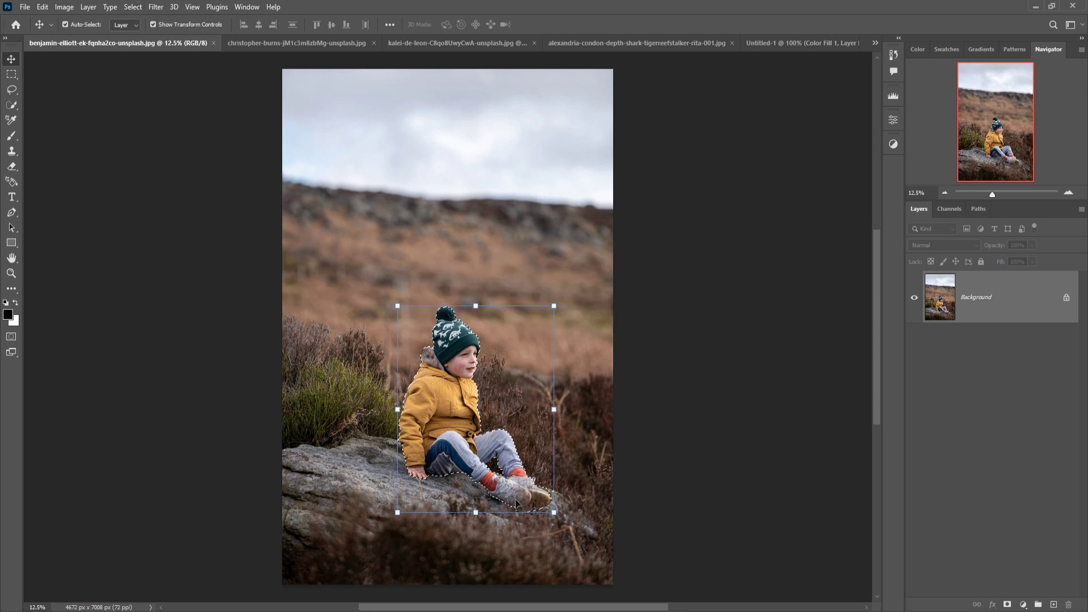
- Float the child's photo window, copy the selected child into the Untitled-1 composite, and minimise the photo window
{"action": "left_click_drag", "start_coordinate": [150, 45], "coordinate": [609, 119]}
{"action": "left_click_drag", "start_coordinate": [657, 451], "coordinate": [431, 244]}
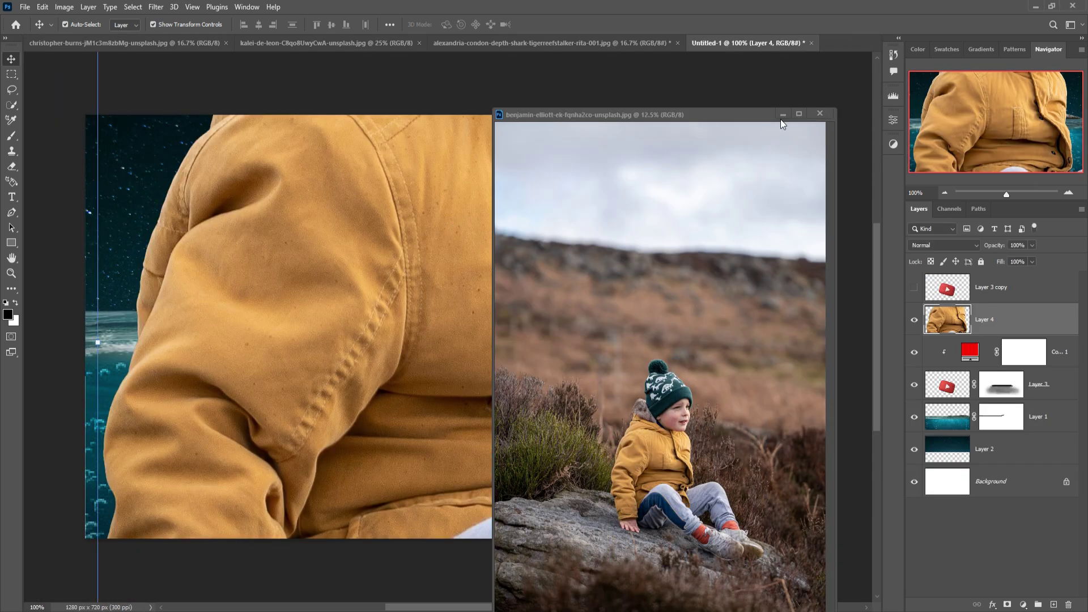
{"action": "left_click", "coordinate": [783, 115]}
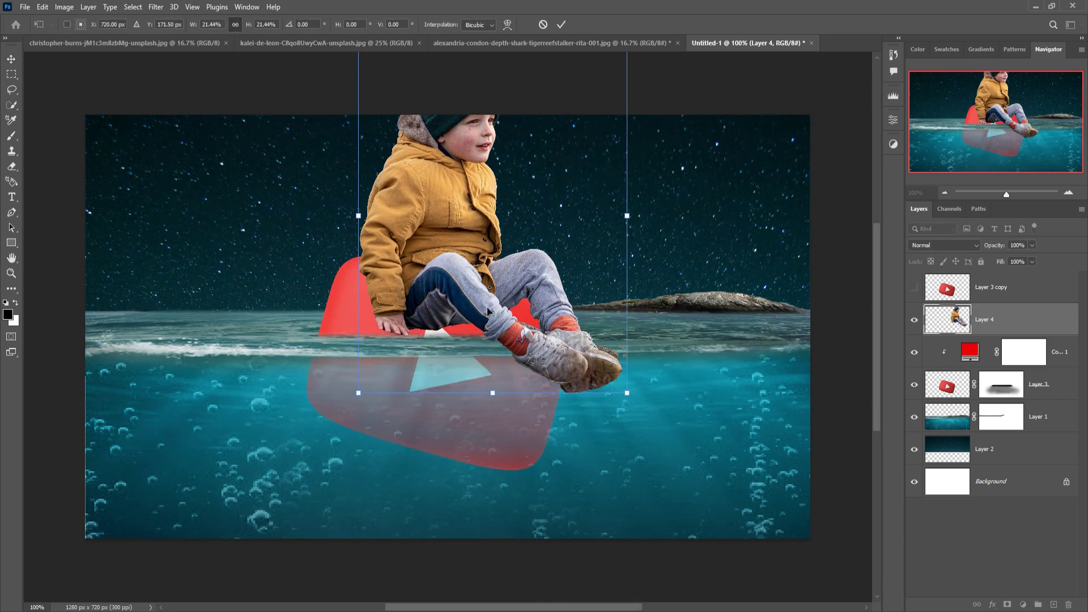
- Scale the child down and place it so it sits on top of the play button
{"action": "left_click_drag", "start_coordinate": [627, 393], "coordinate": [485, 204]}
{"action": "left_click_drag", "start_coordinate": [421, 151], "coordinate": [460, 250]}
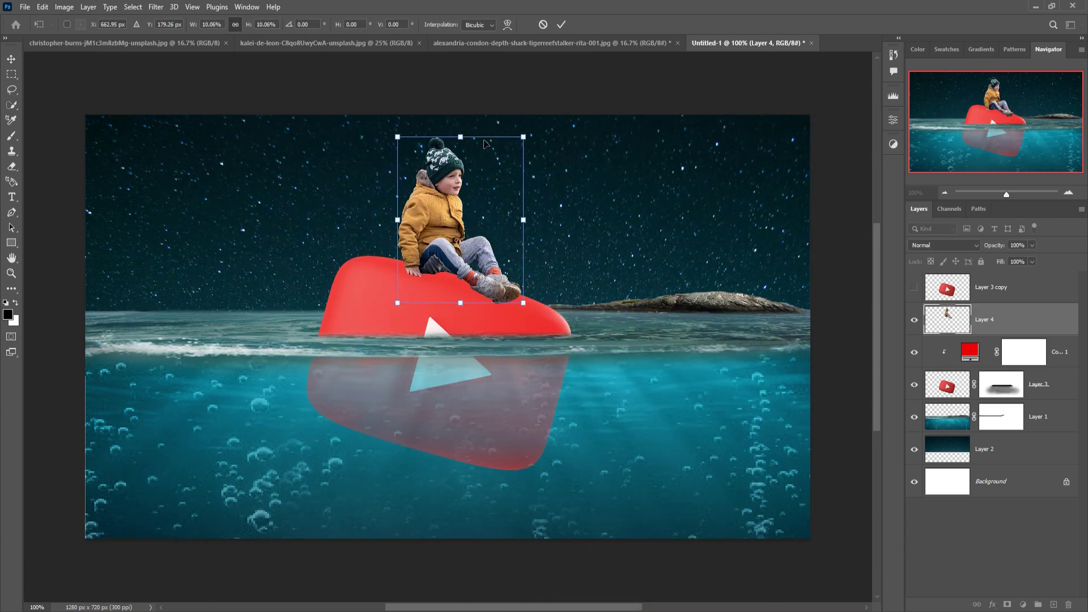
{"action": "left_click_drag", "start_coordinate": [523, 137], "coordinate": [515, 144]}
{"action": "key", "text": "Return"}
- Delete the leftover background bits around the child's shoes and ankles using Lasso selections, leaving nothing selected
{"action": "key", "text": "ctrl+plus"}
{"action": "key", "text": "ctrl+plus"}
{"action": "left_click", "coordinate": [11, 90]}
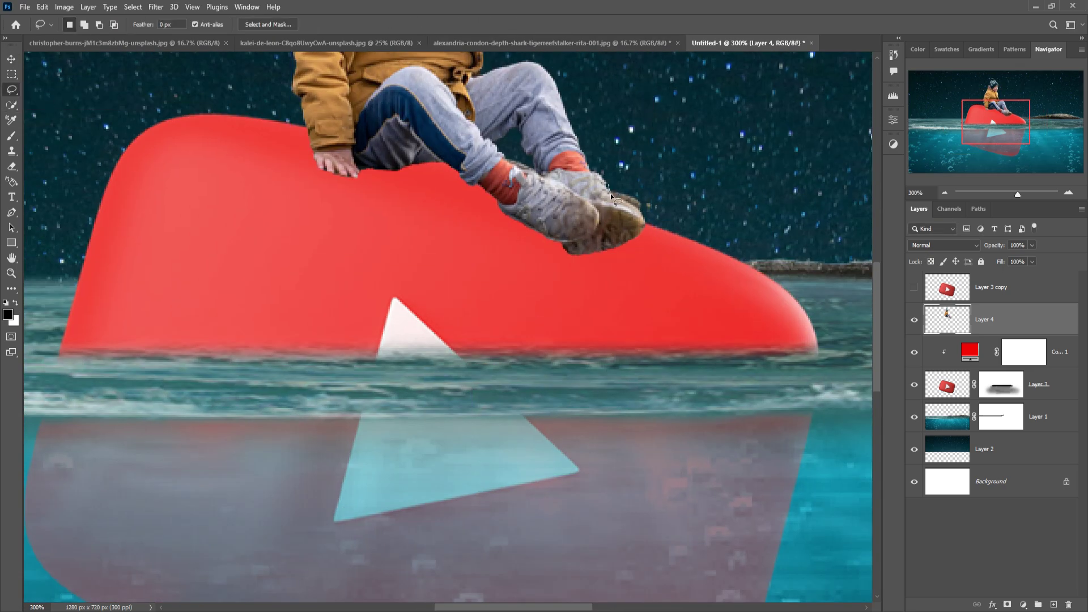
{"action": "left_click_drag", "start_coordinate": [640, 209], "coordinate": [611, 185]}
{"action": "key", "text": "Delete"}
{"action": "left_click_drag", "start_coordinate": [536, 168], "coordinate": [533, 162]}
{"action": "key", "text": "Delete"}
{"action": "left_click", "coordinate": [136, 10]}
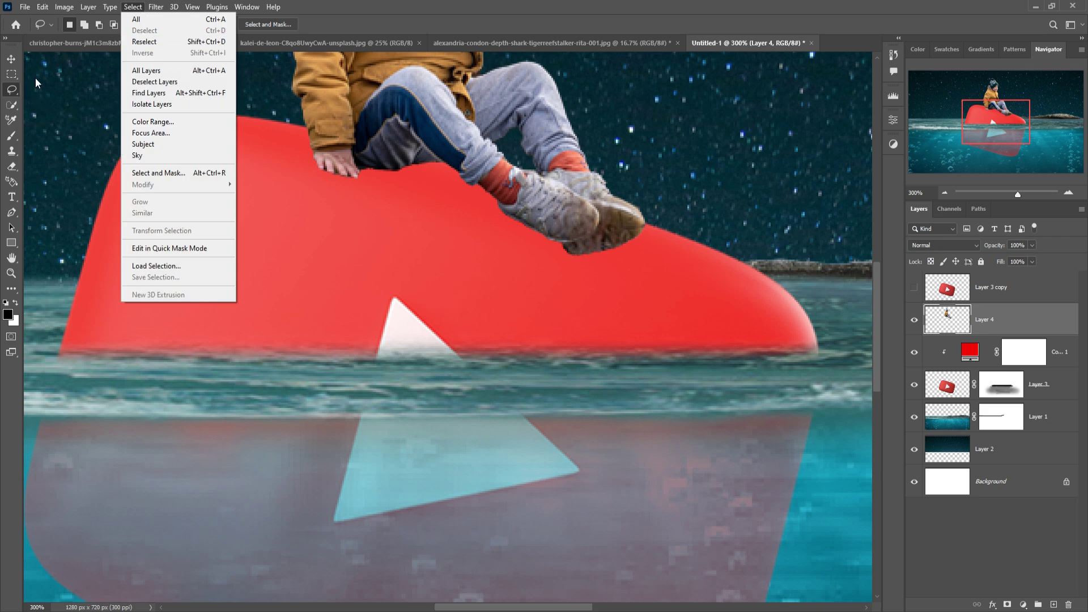
{"action": "key", "text": "Escape"}
{"action": "key", "text": "v"}
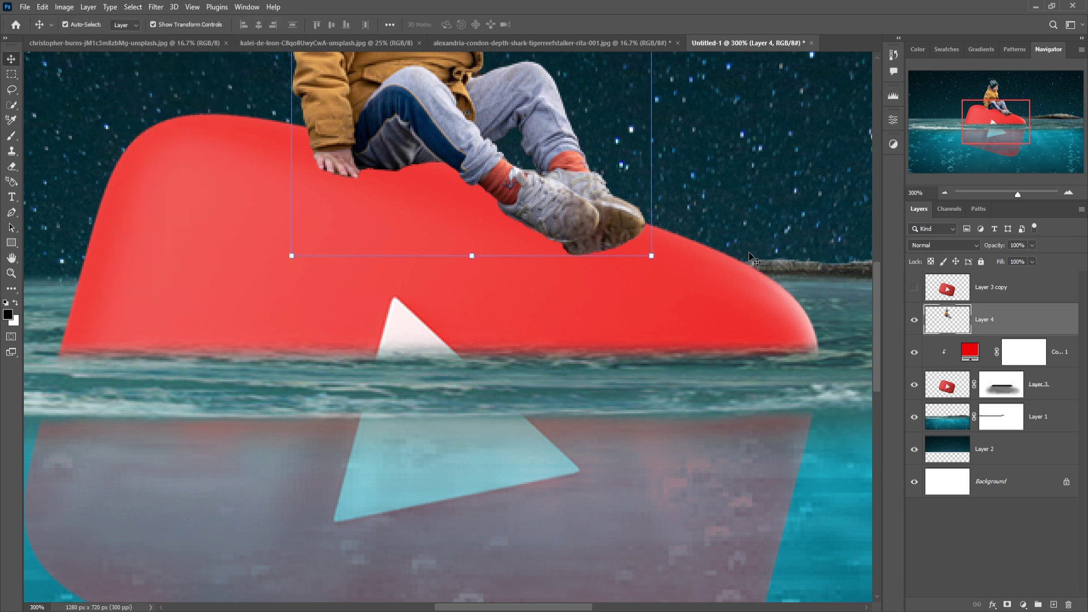
- Move the hidden Layer 3 copy directly beneath Layer 3 in the layer stack
{"action": "key", "text": "ctrl+minus"}
{"action": "key", "text": "ctrl+minus"}
{"action": "key", "text": "ctrl+minus"}
{"action": "left_click_drag", "start_coordinate": [1012, 289], "coordinate": [1044, 391]}
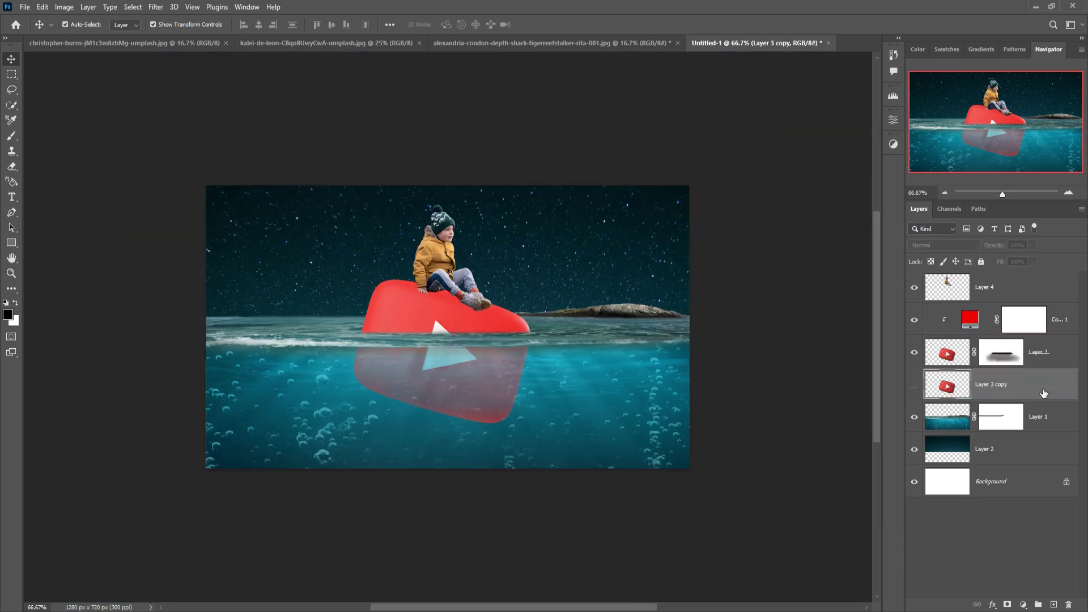
- Add a new layer above the red fill layer and paint a soft black dab beneath the child with a 45 px brush at 100% opacity
{"action": "left_click", "coordinate": [951, 291]}
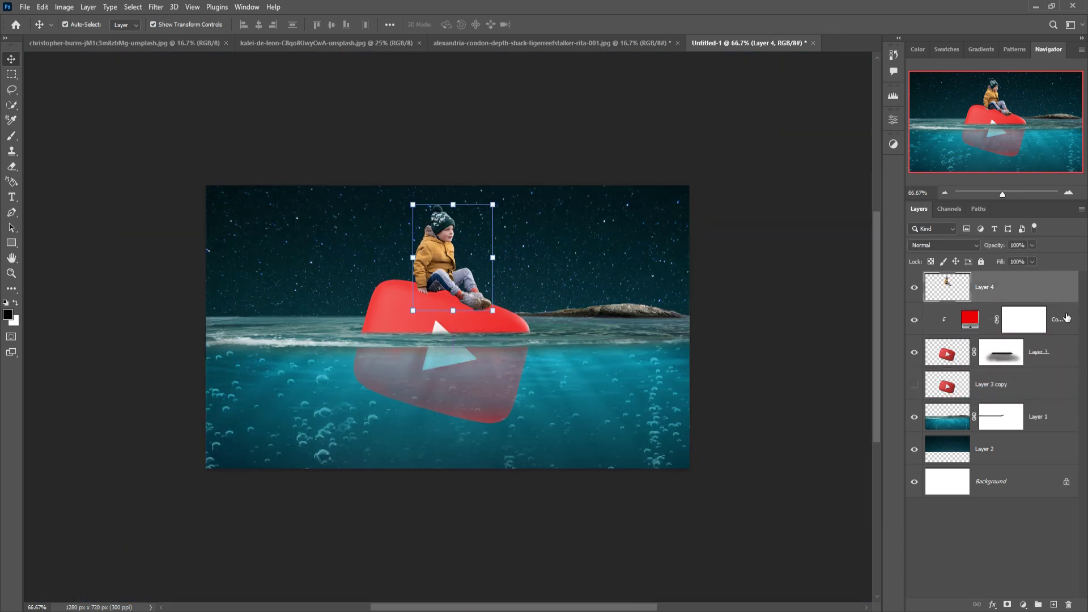
{"action": "left_click", "coordinate": [1060, 328]}
{"action": "left_click", "coordinate": [1053, 603]}
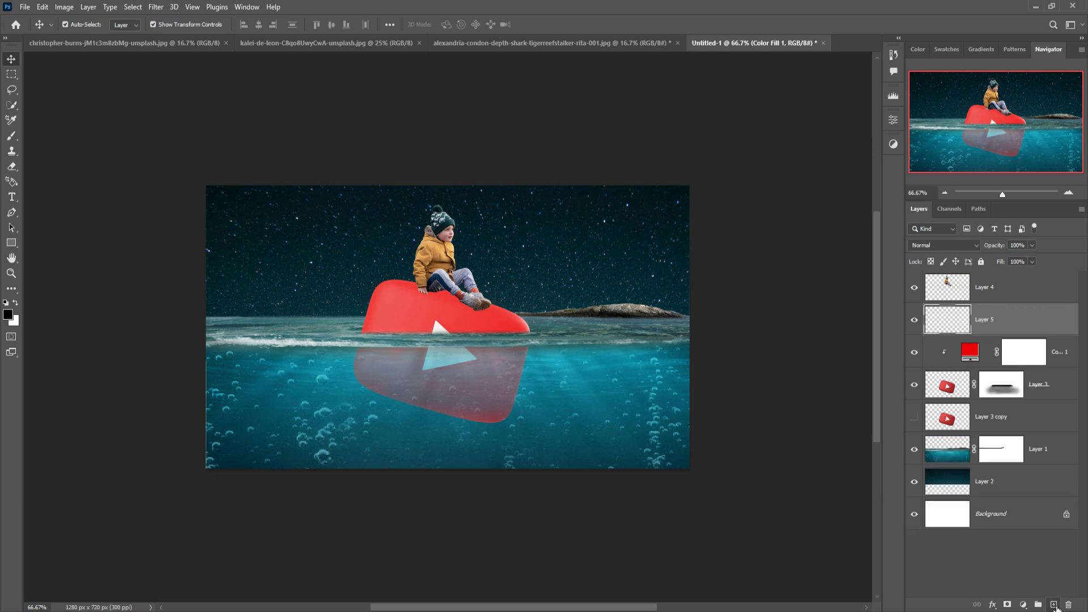
{"action": "left_click", "coordinate": [11, 136]}
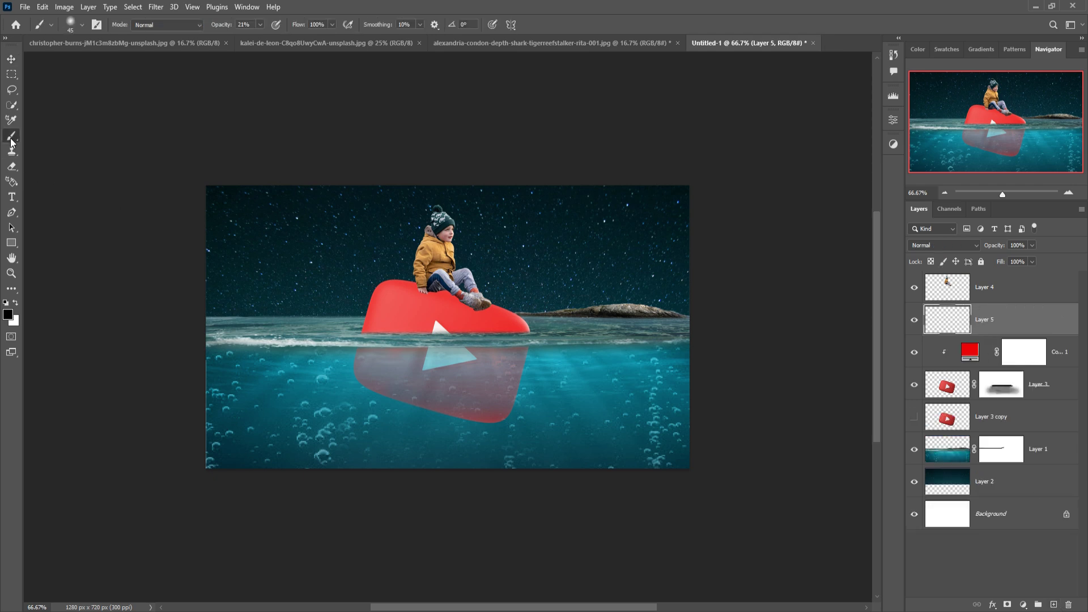
{"action": "left_click", "coordinate": [260, 25]}
{"action": "left_click", "coordinate": [428, 300]}
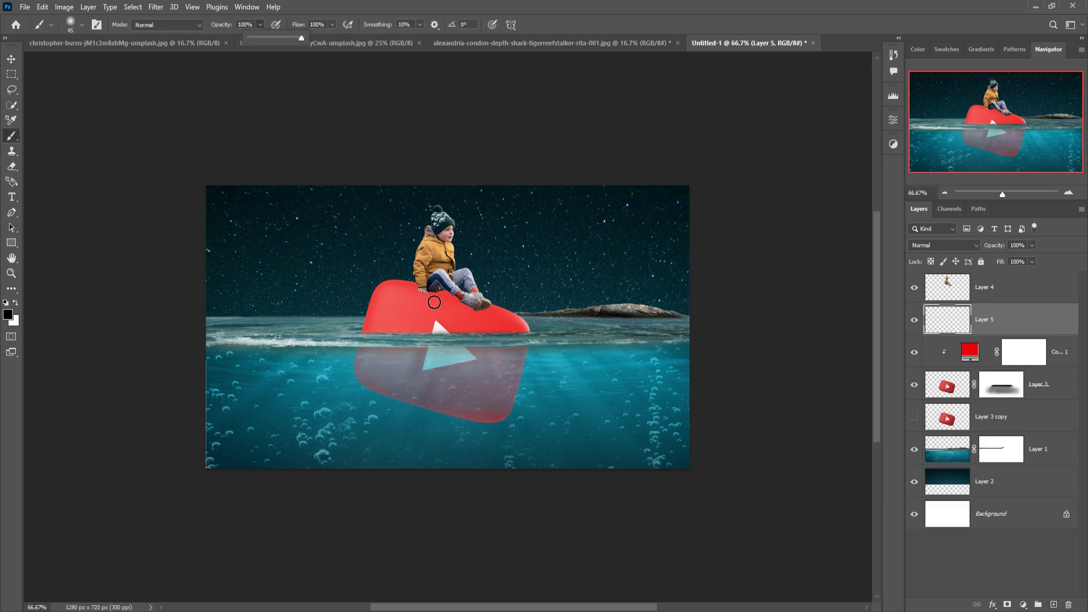
- Stretch the black dab to about 479% width and 87% height, rotated about 4.75°, as a shadow beneath the seated child
{"action": "key", "text": "ctrl+t"}
{"action": "left_click_drag", "start_coordinate": [442, 300], "coordinate": [550, 301]}
{"action": "left_click_drag", "start_coordinate": [482, 283], "coordinate": [445, 292]}
{"action": "left_click_drag", "start_coordinate": [517, 274], "coordinate": [515, 282]}
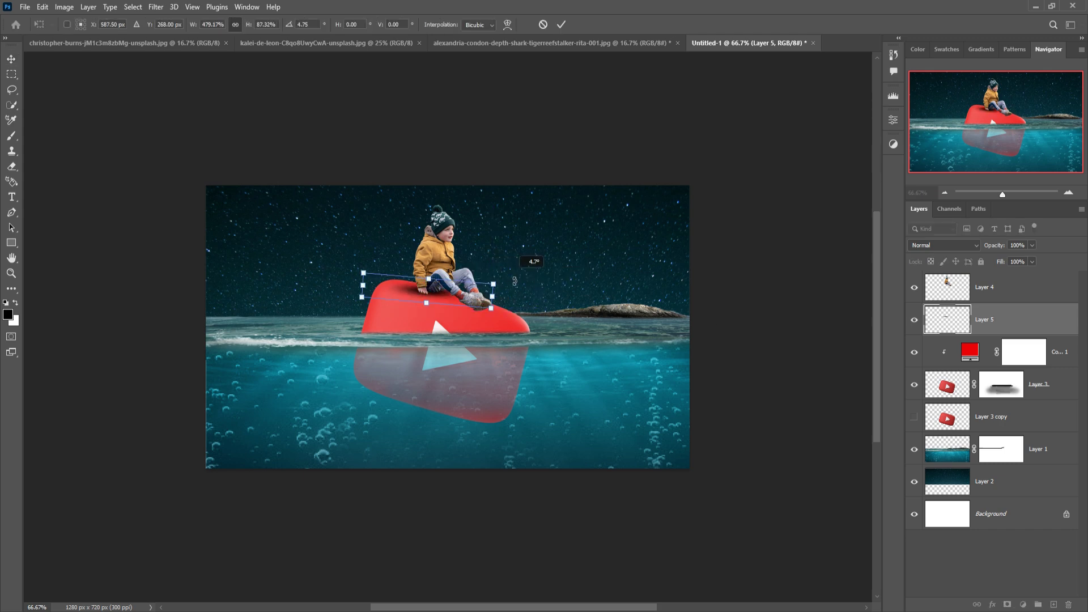
{"action": "left_click", "coordinate": [561, 24]}
- Duplicate the Layer 5 shadow, then reduce the copy and position it beneath the child's shoes
{"action": "right_click", "coordinate": [1033, 319]}
{"action": "left_click", "coordinate": [914, 165]}
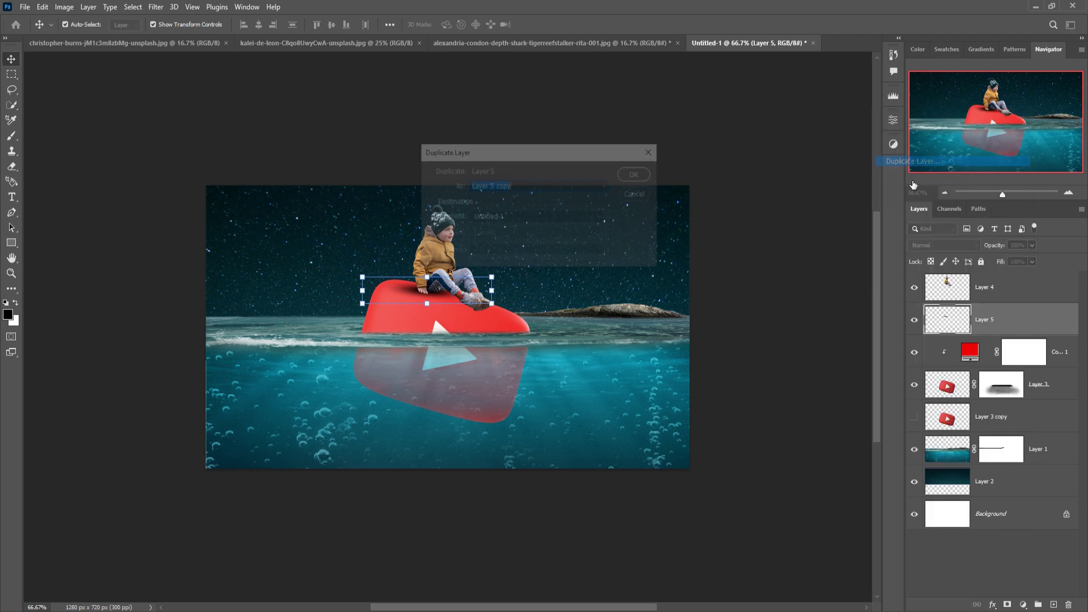
{"action": "left_click", "coordinate": [637, 175]}
{"action": "left_click_drag", "start_coordinate": [412, 294], "coordinate": [462, 316]}
{"action": "key", "text": "shift+Up"}
{"action": "left_click_drag", "start_coordinate": [543, 297], "coordinate": [513, 303]}
{"action": "key", "text": "shift+Right"}
{"action": "key", "text": "Return"}
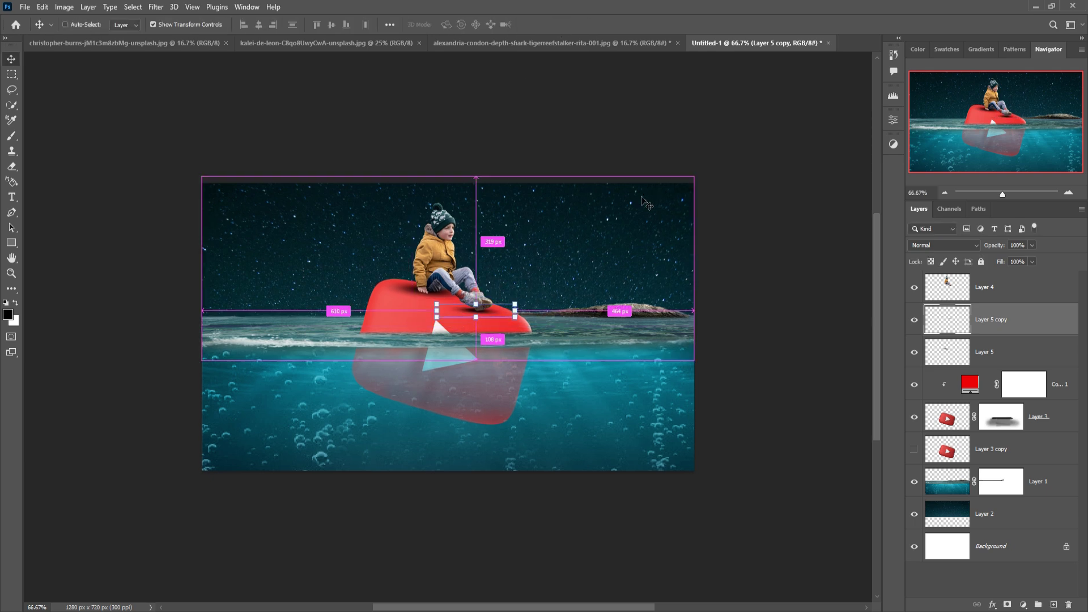
- Add a new layer above the red fill layer and set its blend mode to Linear Dodge (Add)
{"action": "key", "text": "ctrl+plus"}
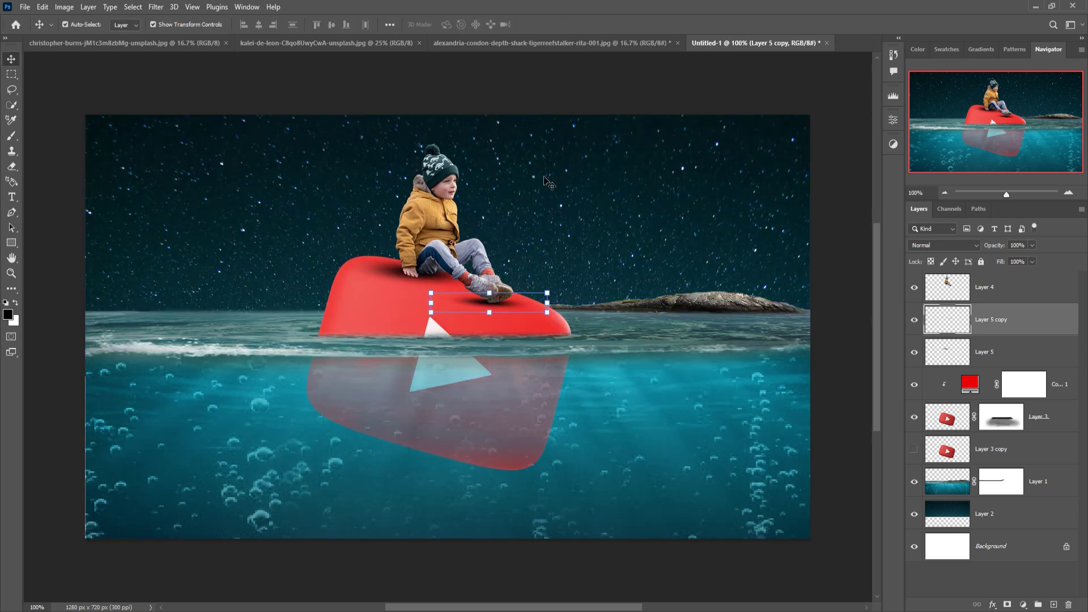
{"action": "left_click", "coordinate": [372, 304]}
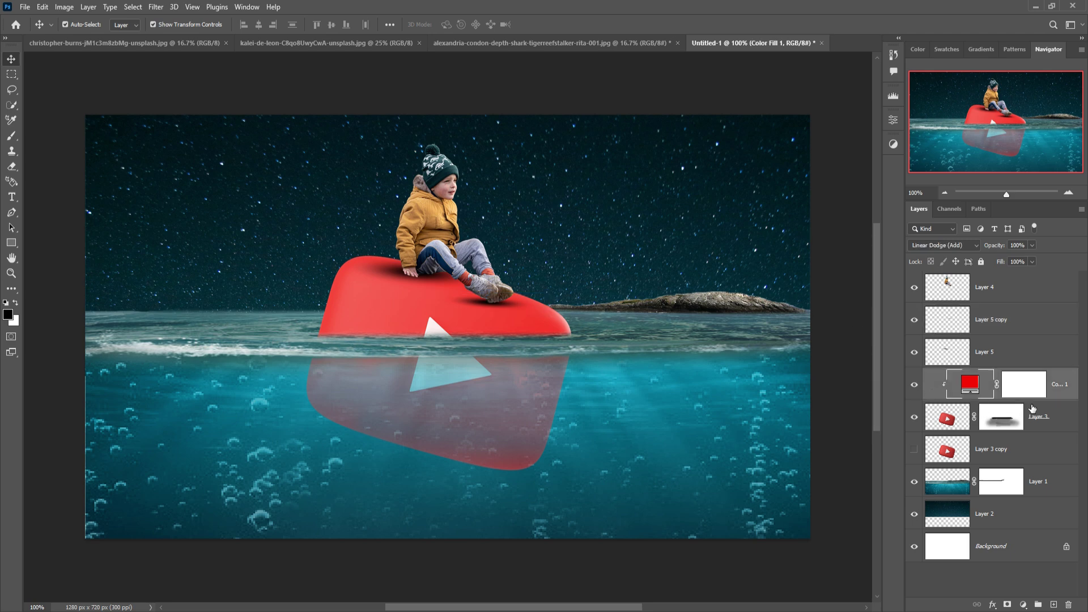
{"action": "left_click", "coordinate": [1055, 605]}
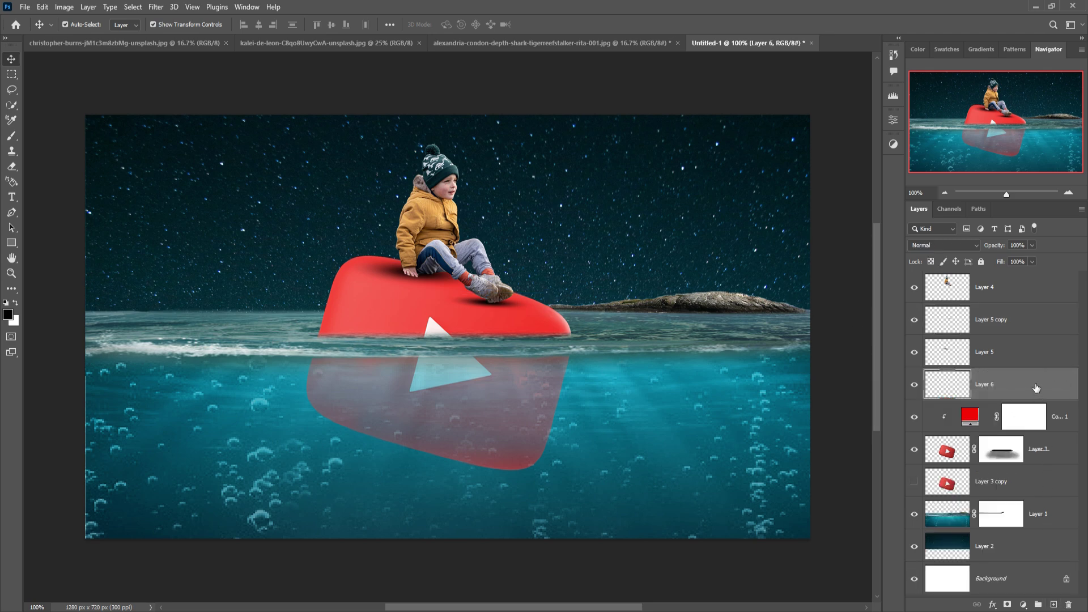
{"action": "left_click", "coordinate": [974, 245]}
{"action": "left_click", "coordinate": [940, 361]}
- Add a red #fd0505 Solid Color fill above the existing red fill layer and invert its mask to black
{"action": "left_click", "coordinate": [1024, 605]}
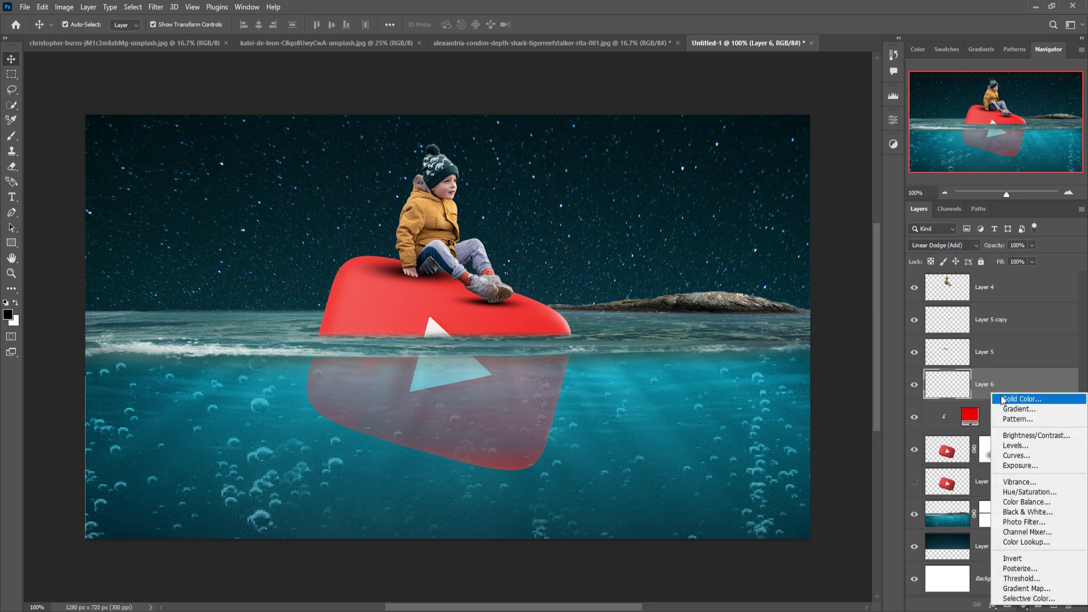
{"action": "left_click", "coordinate": [939, 392]}
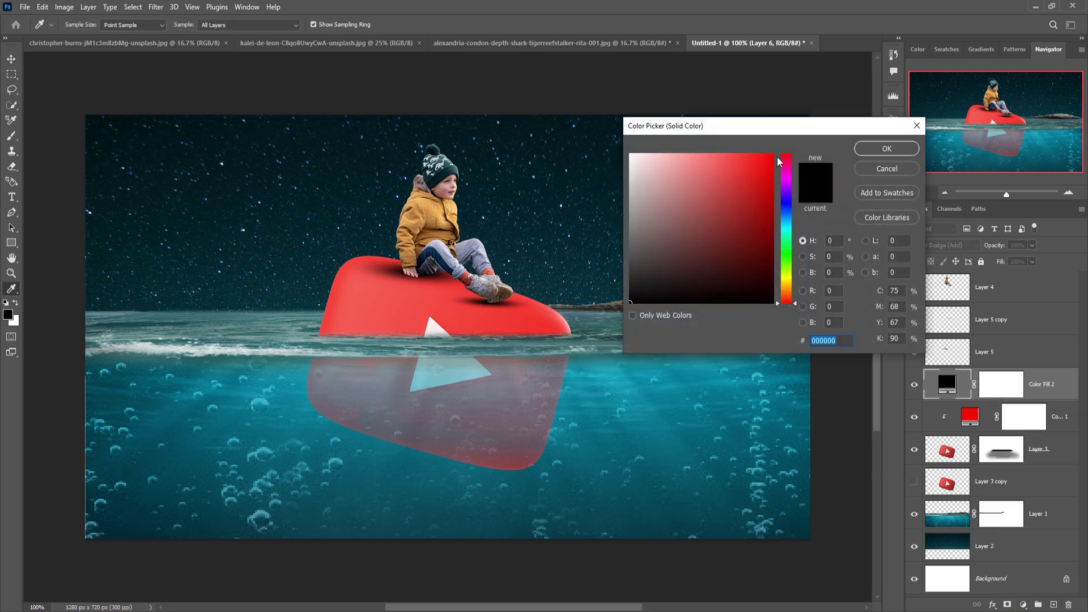
{"action": "left_click", "coordinate": [772, 156]}
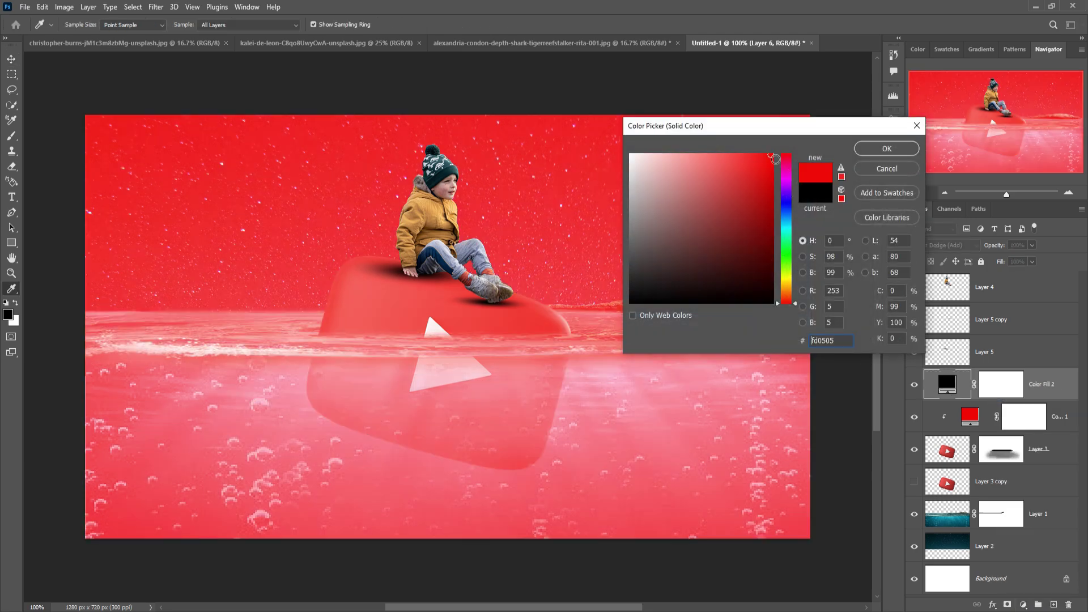
{"action": "left_click", "coordinate": [869, 153]}
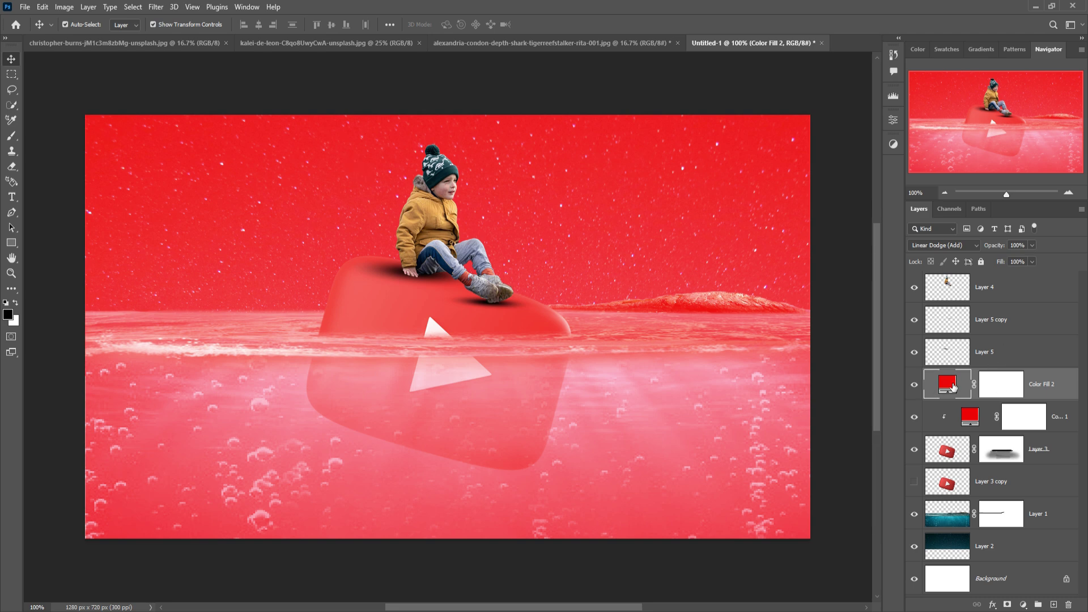
{"action": "left_click", "coordinate": [993, 388]}
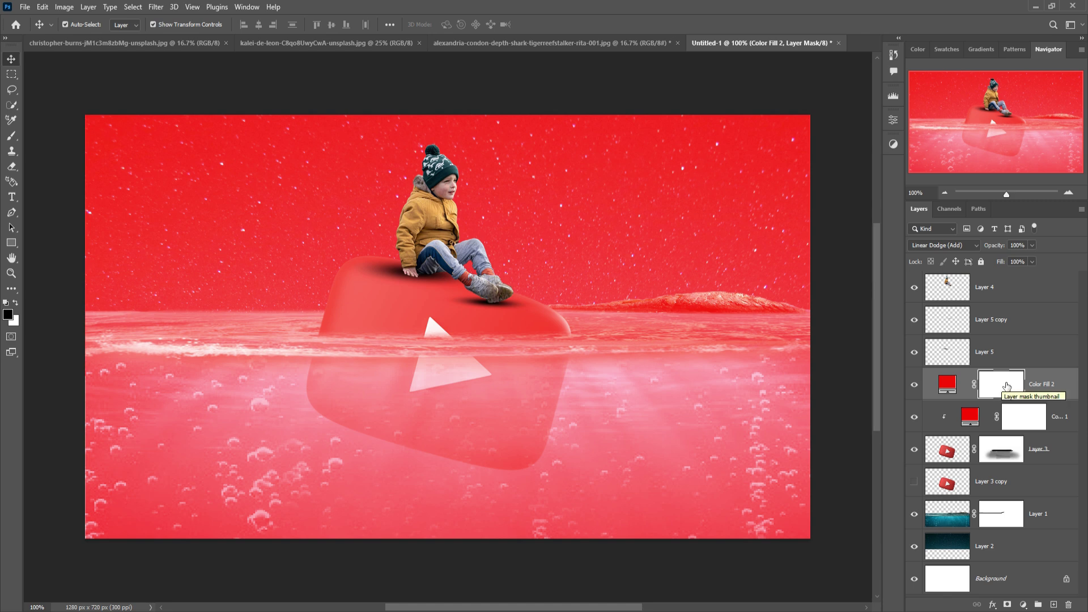
{"action": "key", "text": "ctrl+i"}
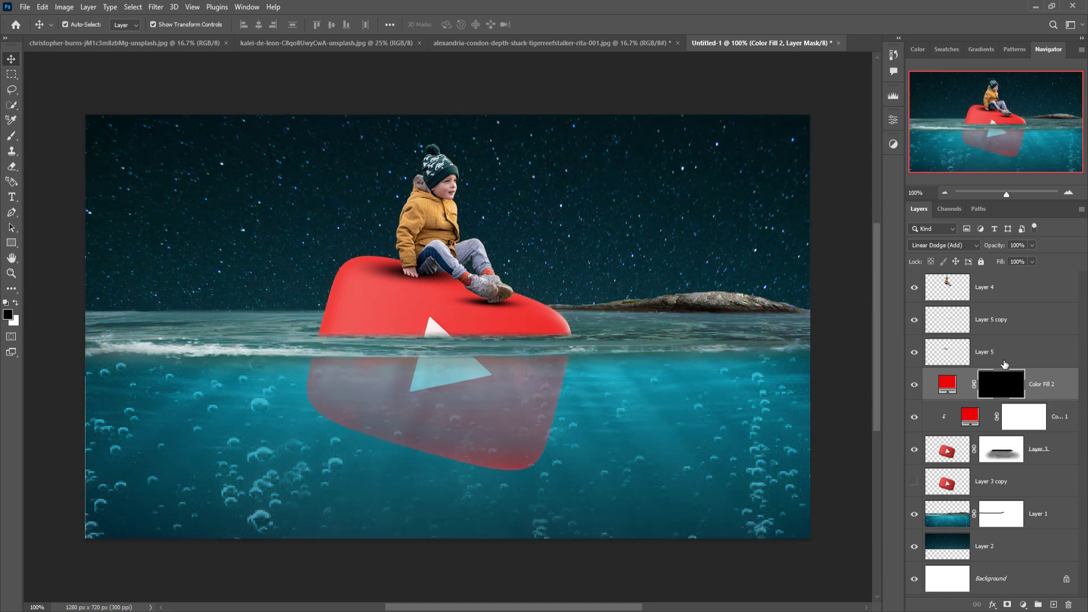
- Paint a soft red glow around the above-water part of the play button on the fill mask, using a 175 px white brush at 50% opacity
{"action": "left_click", "coordinate": [11, 136]}
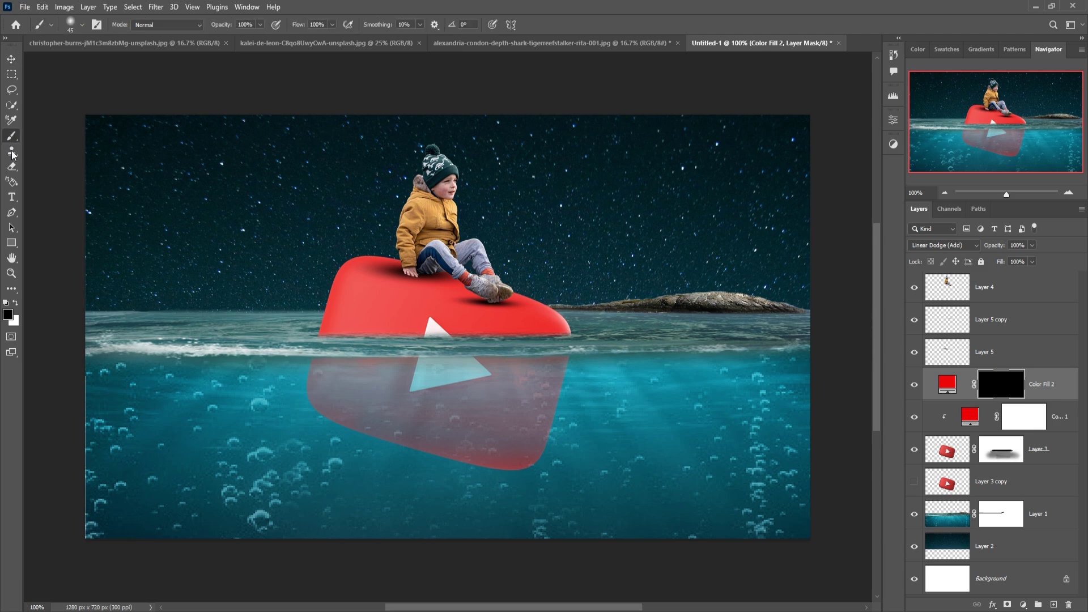
{"action": "left_click", "coordinate": [247, 6]}
{"action": "mouse_move", "coordinate": [397, 31]}
{"action": "left_click", "coordinate": [449, 31]}
{"action": "key", "text": "bracketright"}
{"action": "key", "text": "bracketright"}
{"action": "key", "text": "bracketright"}
{"action": "key", "text": "bracketright"}
{"action": "left_click", "coordinate": [261, 24]}
{"action": "left_click", "coordinate": [233, 40]}
{"action": "key", "text": "bracketright"}
{"action": "key", "text": "bracketright"}
{"action": "key", "text": "bracketright"}
{"action": "key", "text": "x"}
{"action": "mouse_move", "coordinate": [339, 309]}
{"action": "left_mouse_down"}
{"action": "mouse_move", "coordinate": [332, 289]}
{"action": "mouse_move", "coordinate": [375, 249]}
{"action": "left_mouse_up"}
{"action": "mouse_move", "coordinate": [424, 296]}
{"action": "left_mouse_down"}
{"action": "mouse_move", "coordinate": [486, 327]}
{"action": "mouse_move", "coordinate": [543, 322]}
{"action": "mouse_move", "coordinate": [600, 340]}
{"action": "left_mouse_up"}
{"action": "left_click", "coordinate": [569, 362]}
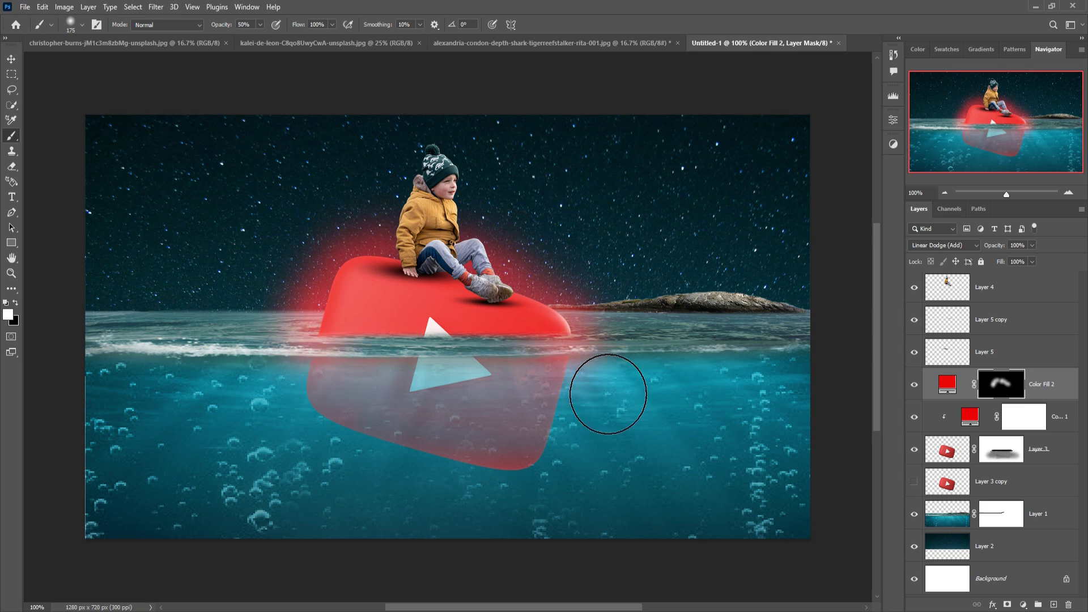
- Enlarge the brush to 400 px, widen the red glow with a dab near the child's feet, and set the brush opacity to 13%
{"action": "key", "text": "bracketright"}
{"action": "key", "text": "bracketright"}
{"action": "key", "text": "bracketright"}
{"action": "key", "text": "bracketright"}
{"action": "left_click", "coordinate": [507, 289]}
{"action": "left_click", "coordinate": [260, 24]}
{"action": "left_click", "coordinate": [241, 39]}
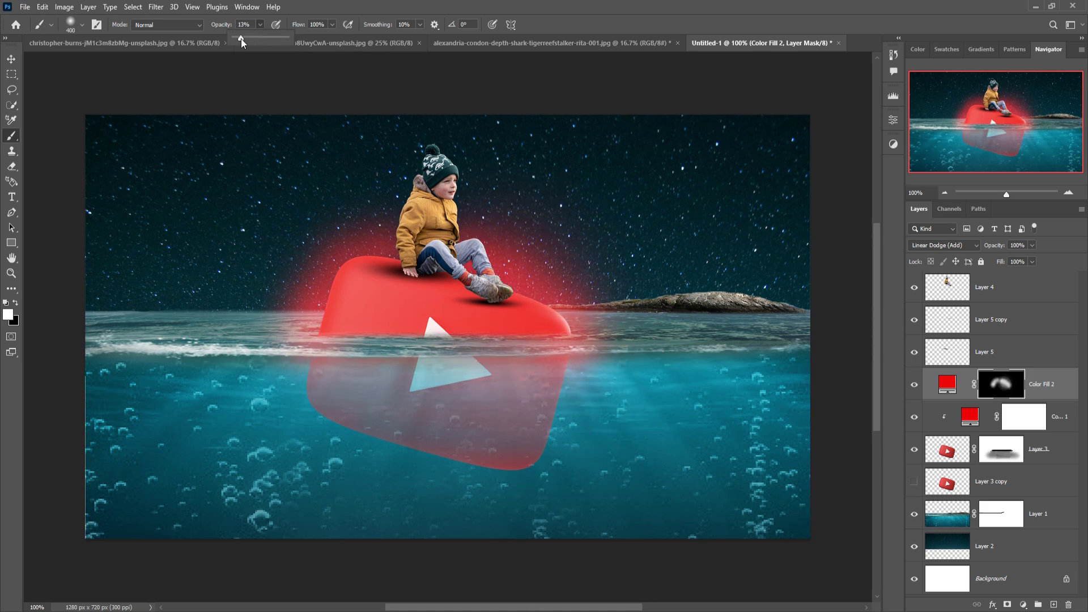
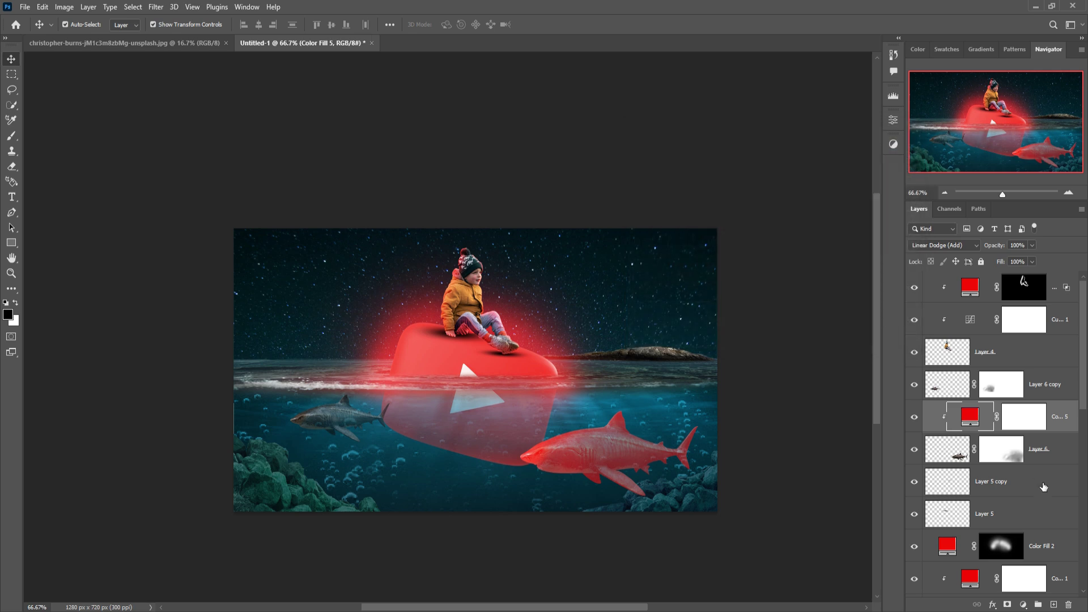
- Invert the mask of the red fill clipped to the large shark and switch to the Brush tool
{"action": "left_click", "coordinate": [1029, 418]}
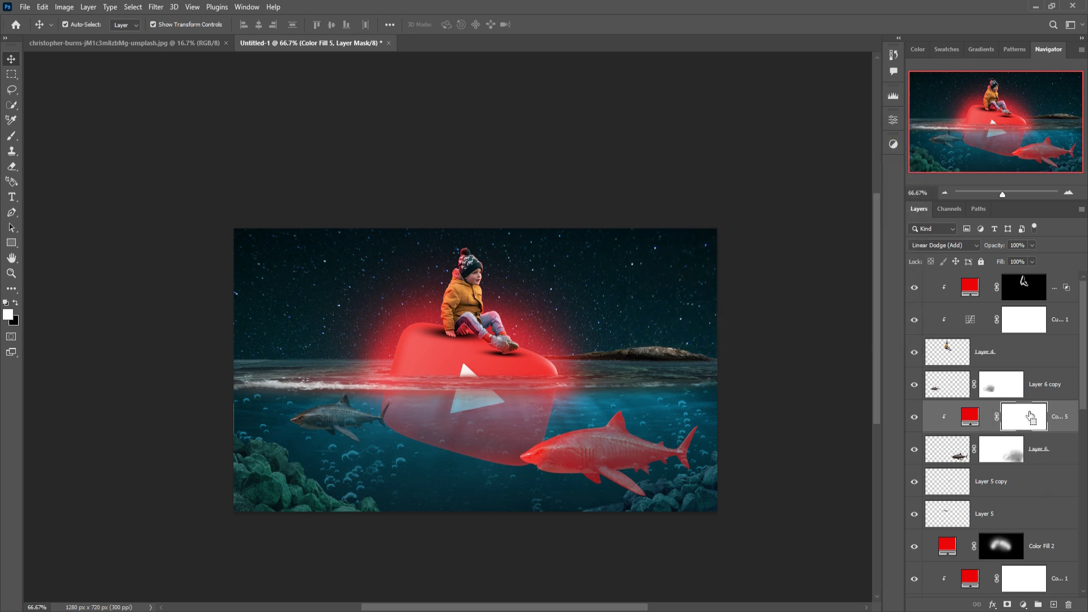
{"action": "key", "text": "ctrl+i"}
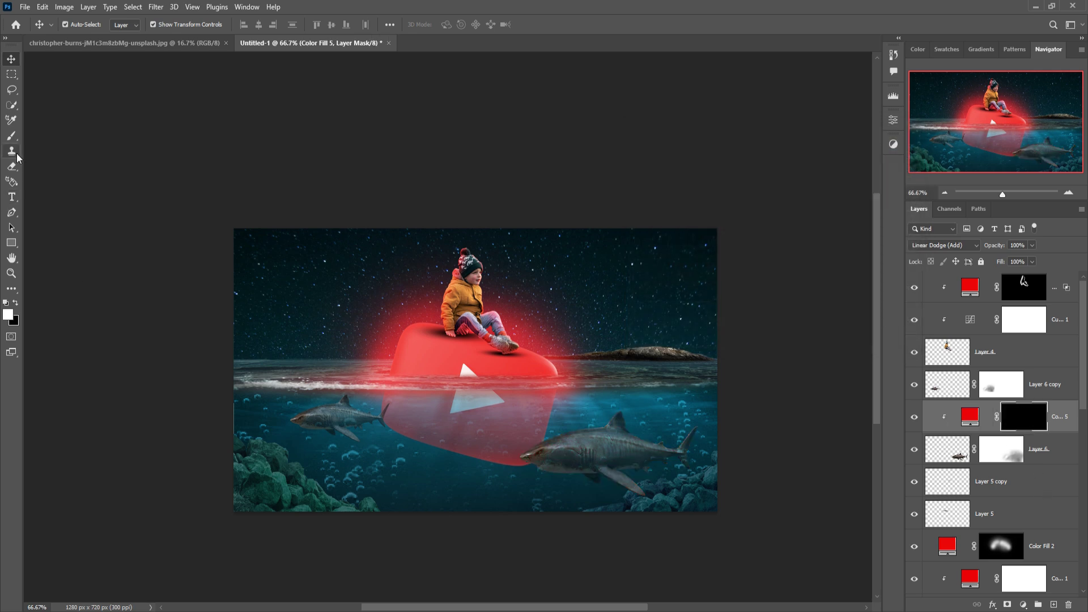
{"action": "left_click", "coordinate": [11, 136]}
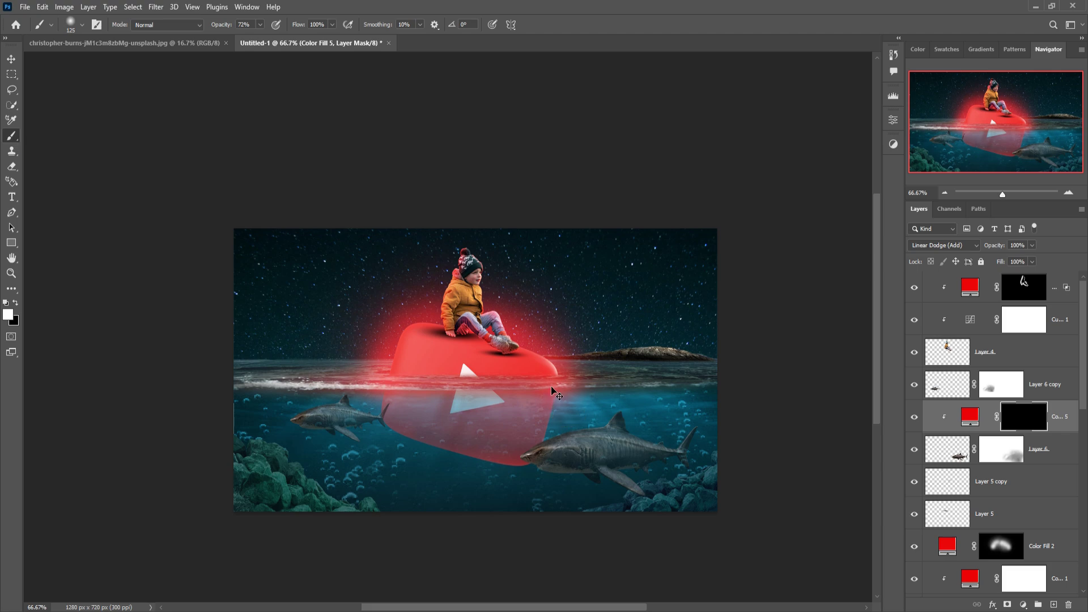
- Paint a thin red rim light along the large shark's snout, back and dorsal fin with a small brush at 100% opacity
{"action": "key", "text": "ctrl+plus"}
{"action": "key", "text": "ctrl+plus"}
{"action": "mouse_move", "coordinate": [683, 451]}
{"action": "left_mouse_down"}
{"action": "mouse_move", "coordinate": [538, 253]}
{"action": "mouse_move", "coordinate": [471, 137]}
{"action": "left_mouse_up"}
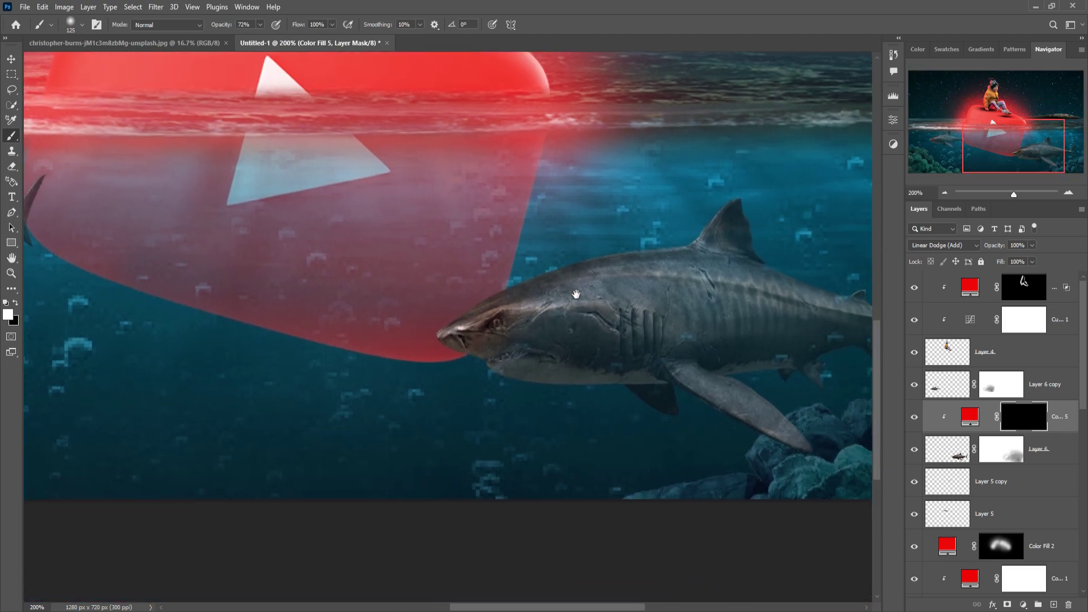
{"action": "key", "text": "bracketleft"}
{"action": "key", "text": "bracketleft"}
{"action": "key", "text": "bracketleft"}
{"action": "key", "text": "bracketleft"}
{"action": "key", "text": "bracketleft"}
{"action": "key", "text": "bracketleft"}
{"action": "key", "text": "bracketleft"}
{"action": "key", "text": "bracketleft"}
{"action": "key", "text": "bracketleft"}
{"action": "key", "text": "0"}
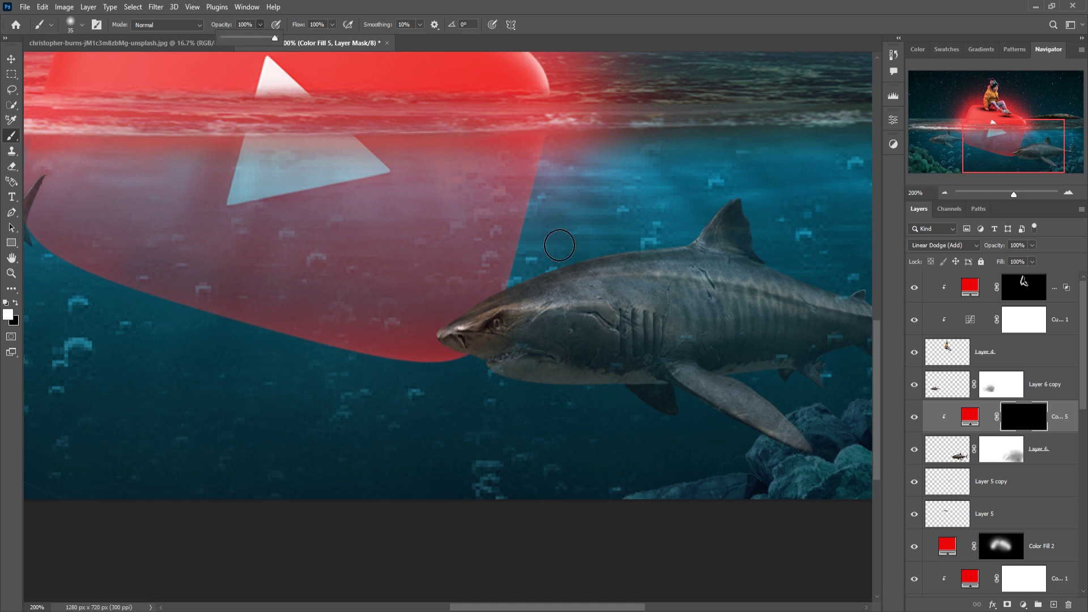
{"action": "key", "text": "bracketleft"}
{"action": "key", "text": "bracketleft"}
{"action": "key", "text": "bracketleft"}
{"action": "key", "text": "bracketleft"}
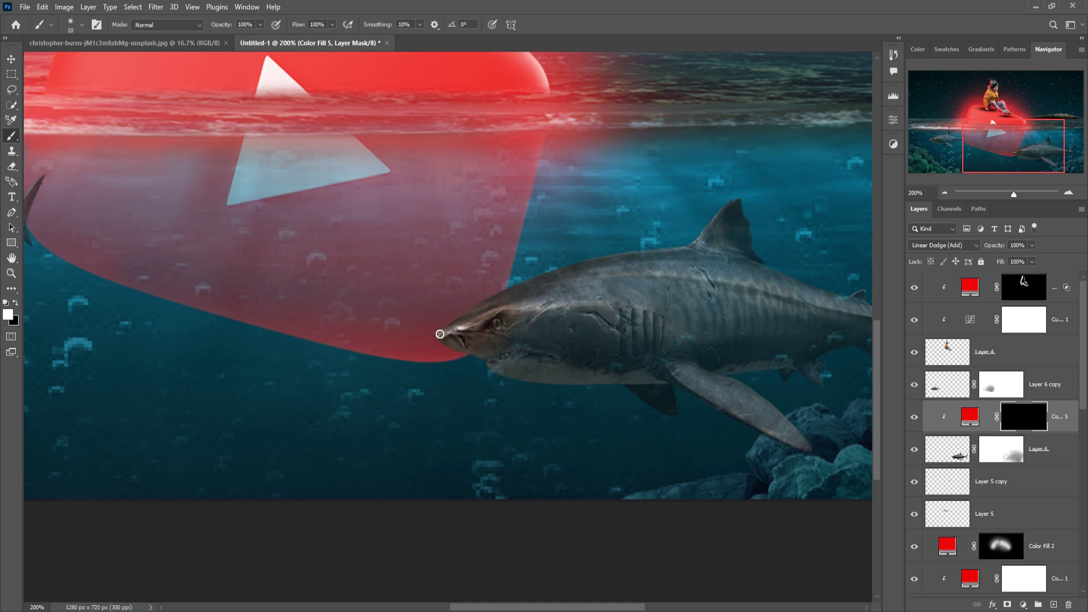
{"action": "left_click_drag", "start_coordinate": [455, 326], "coordinate": [503, 293]}
{"action": "mouse_move", "coordinate": [599, 264]}
{"action": "left_mouse_down"}
{"action": "mouse_move", "coordinate": [701, 243]}
{"action": "mouse_move", "coordinate": [736, 204]}
{"action": "left_mouse_up"}
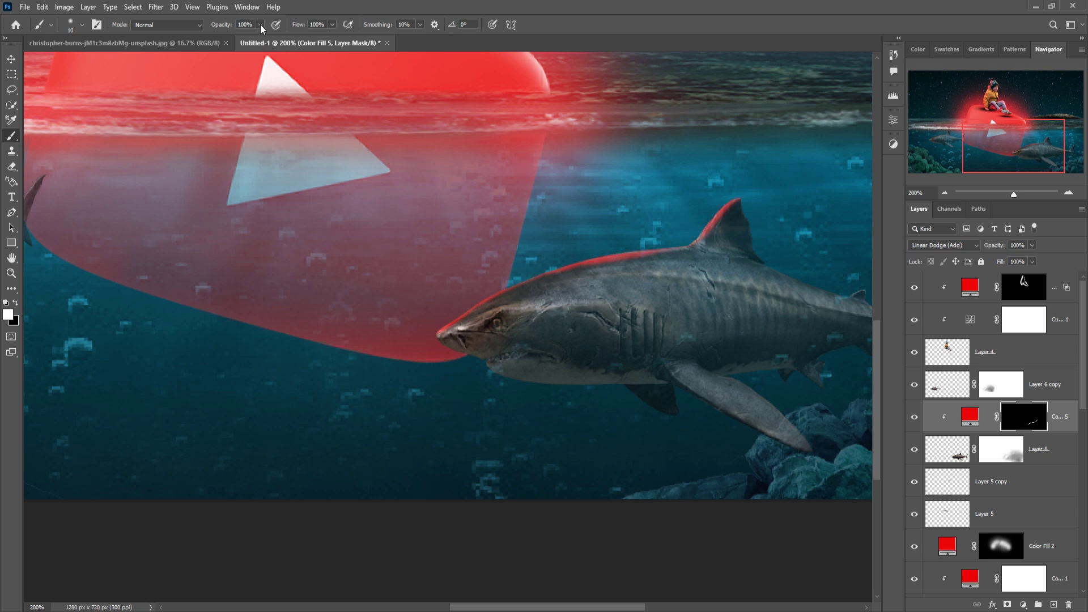
- Brush softer red light over the large shark's head, upper body and dorsal fin at 37% opacity with a size 70–90 brush
{"action": "left_click_drag", "start_coordinate": [260, 25], "coordinate": [257, 39]}
{"action": "key", "text": "bracketright"}
{"action": "key", "text": "bracketright"}
{"action": "key", "text": "bracketright"}
{"action": "key", "text": "bracketright"}
{"action": "key", "text": "bracketright"}
{"action": "key", "text": "bracketright"}
{"action": "left_click", "coordinate": [498, 336]}
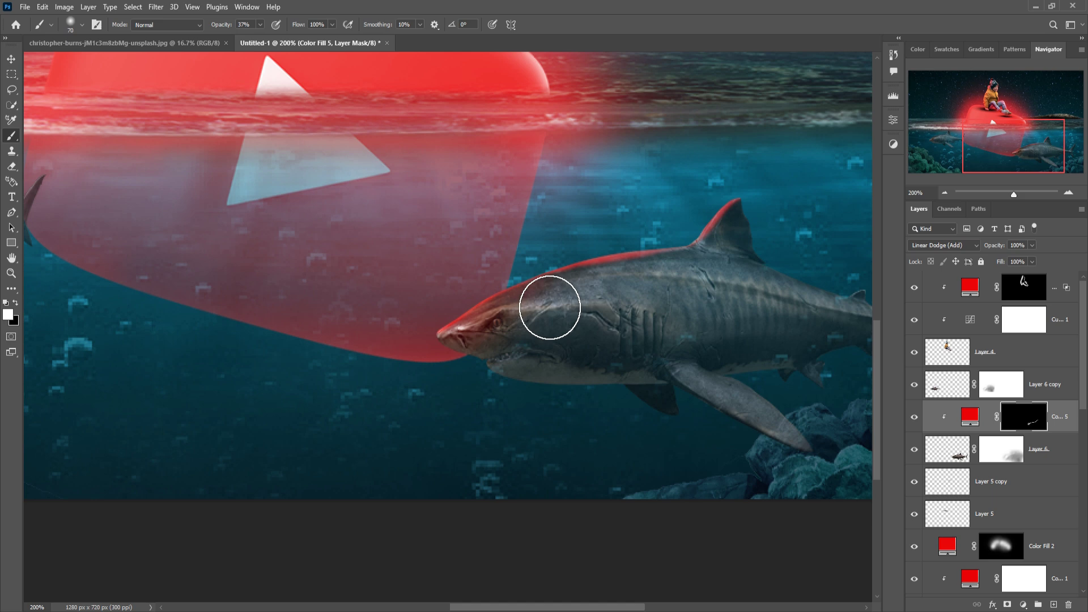
{"action": "key", "text": "bracketright"}
{"action": "key", "text": "bracketright"}
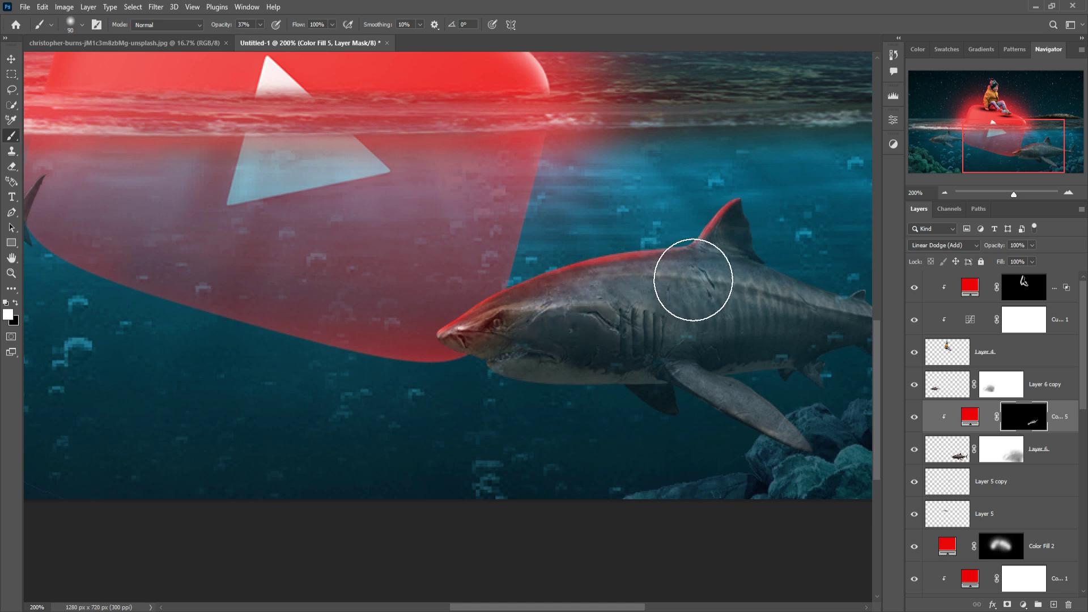
{"action": "mouse_move", "coordinate": [637, 304]}
{"action": "left_mouse_down"}
{"action": "mouse_move", "coordinate": [531, 333]}
{"action": "mouse_move", "coordinate": [474, 378]}
{"action": "left_mouse_up"}
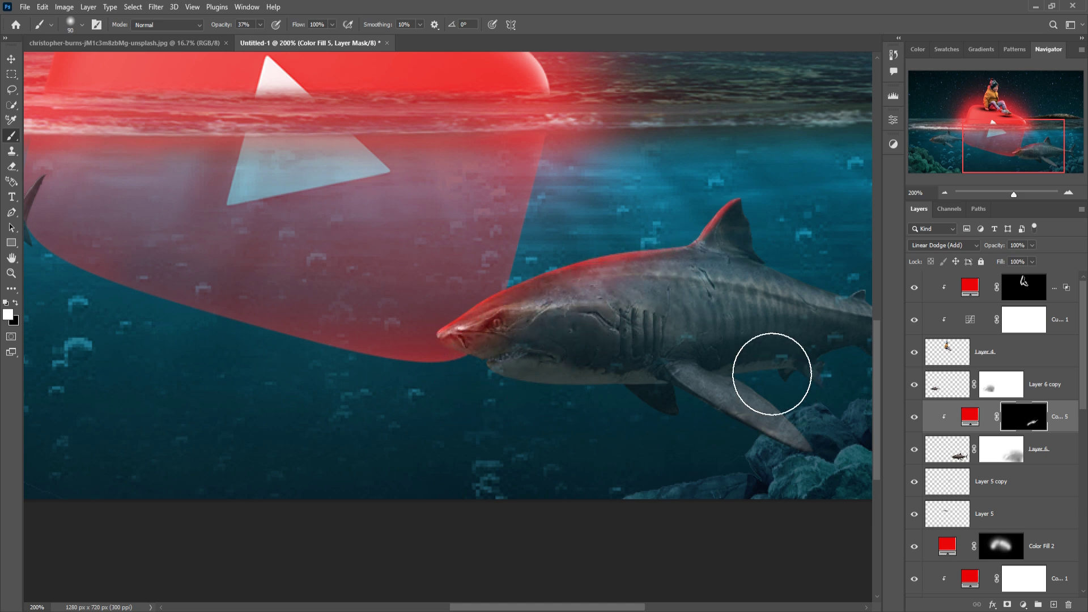
{"action": "left_click_drag", "start_coordinate": [711, 237], "coordinate": [732, 248]}
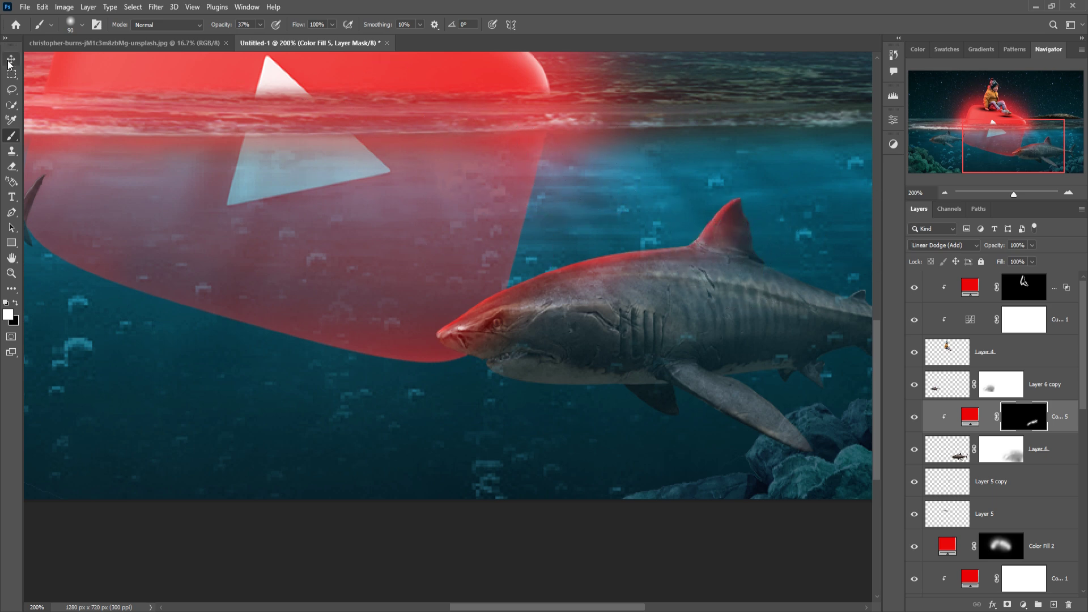
- Add a new layer clipped to the smaller shark
{"action": "key", "text": "v"}
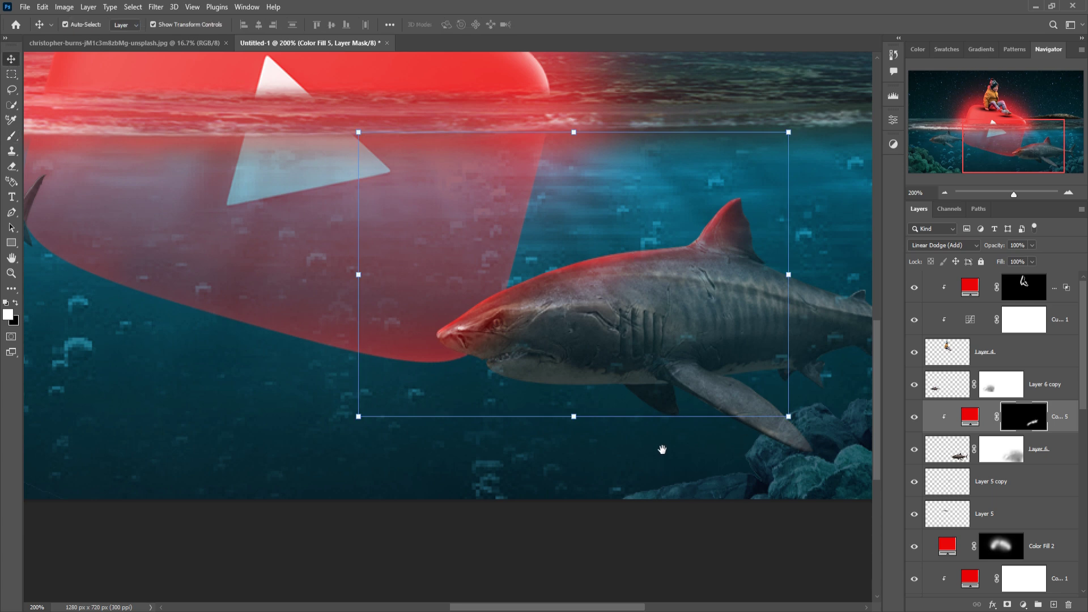
{"action": "left_click_drag", "start_coordinate": [662, 449], "coordinate": [930, 425]}
{"action": "left_click_drag", "start_coordinate": [476, 376], "coordinate": [708, 411]}
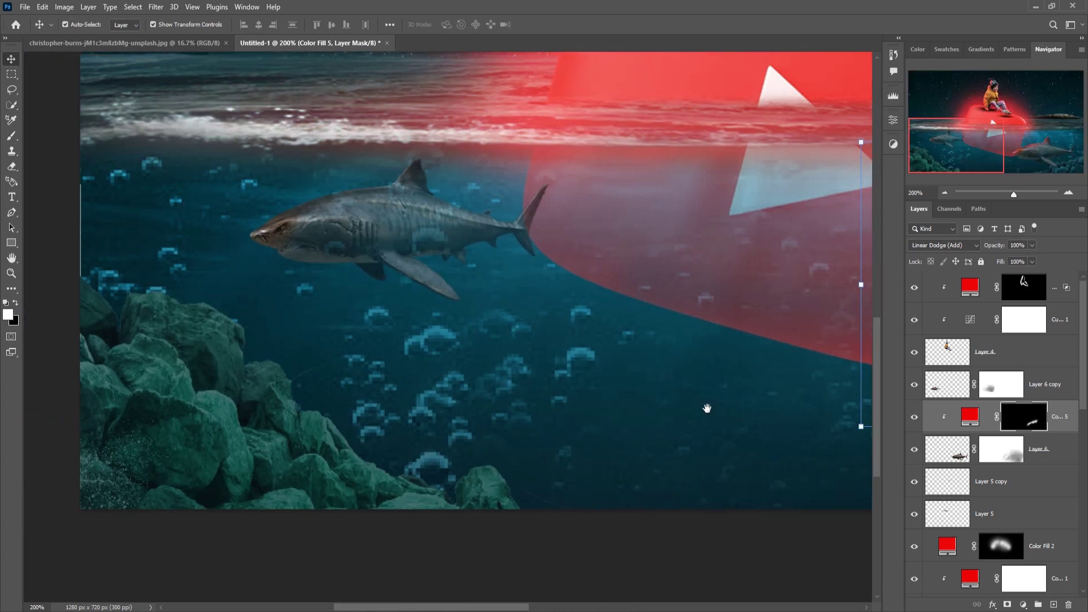
{"action": "left_click_drag", "start_coordinate": [571, 364], "coordinate": [569, 362]}
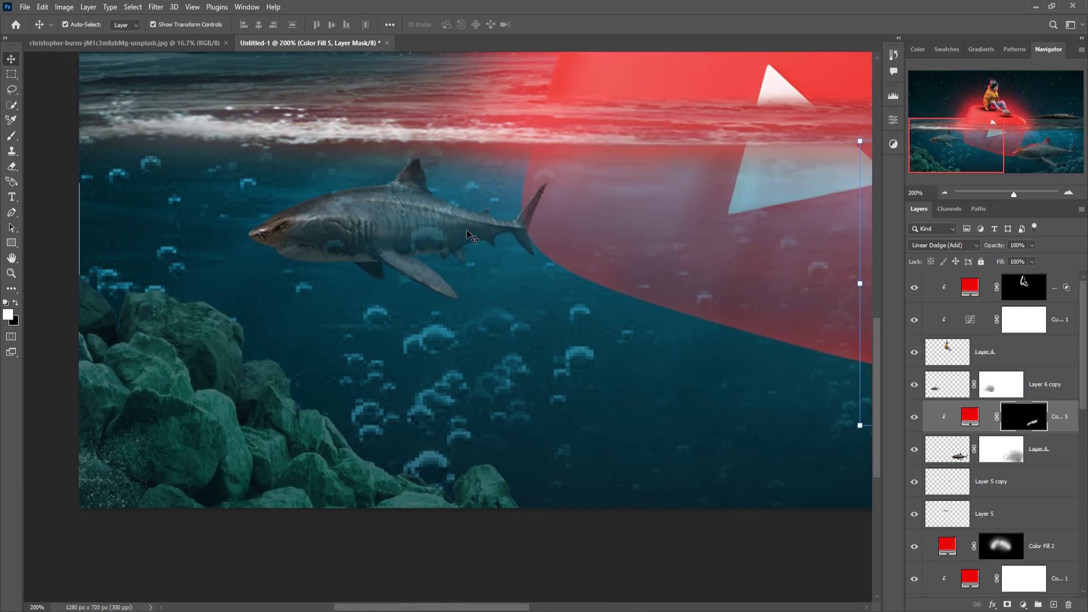
{"action": "left_click", "coordinate": [403, 232]}
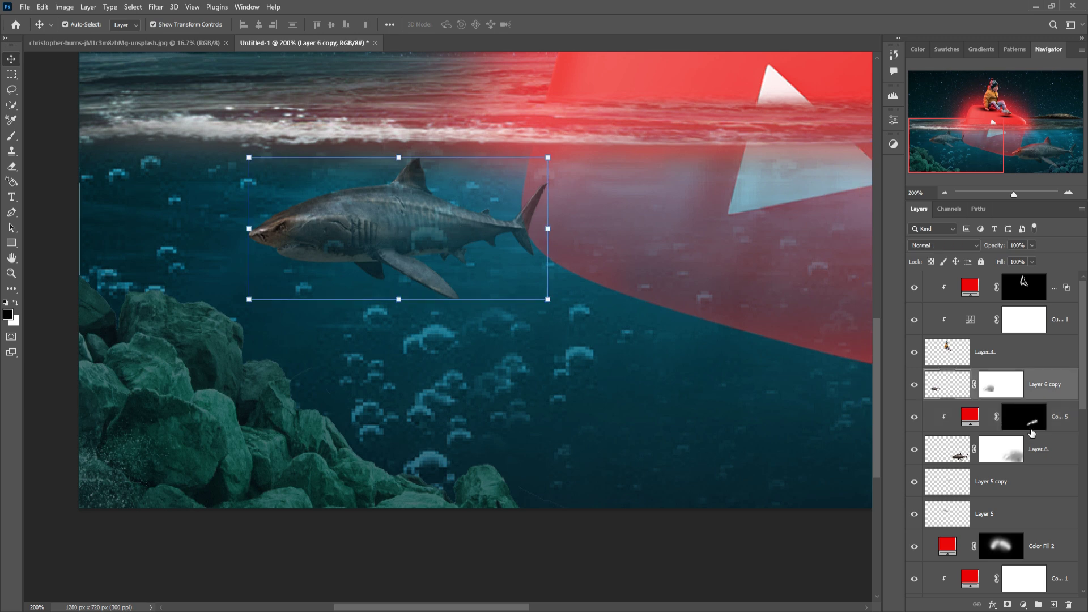
{"action": "left_click", "coordinate": [1053, 604]}
{"action": "right_click", "coordinate": [997, 384]}
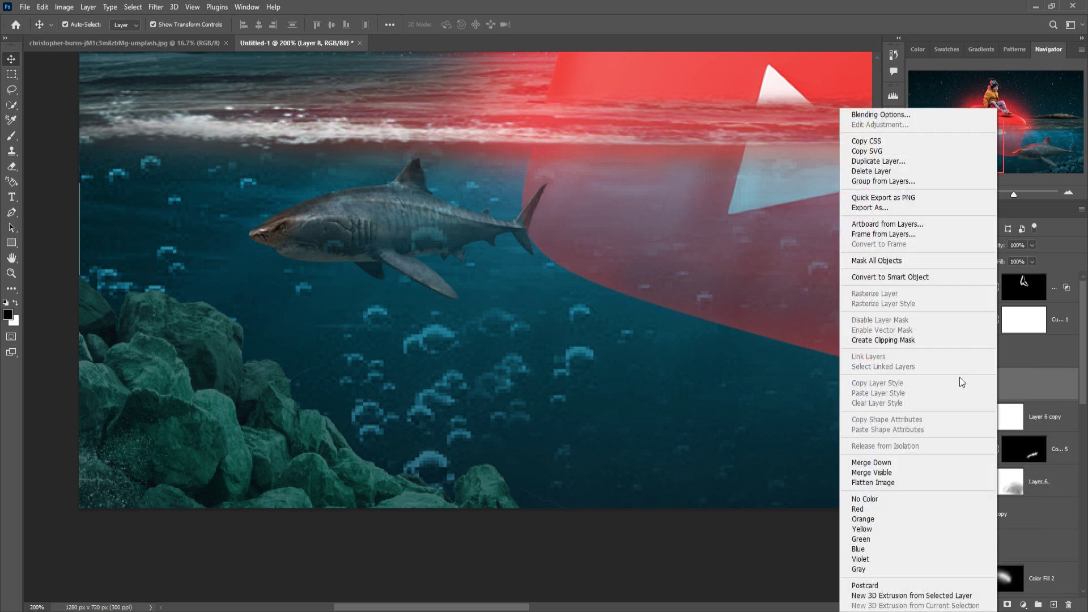
{"action": "left_click", "coordinate": [893, 340]}
- Add a red (fd0000) Solid Color fill to the smaller shark and set its blend mode to Linear Dodge (Add)
{"action": "left_click", "coordinate": [1023, 605]}
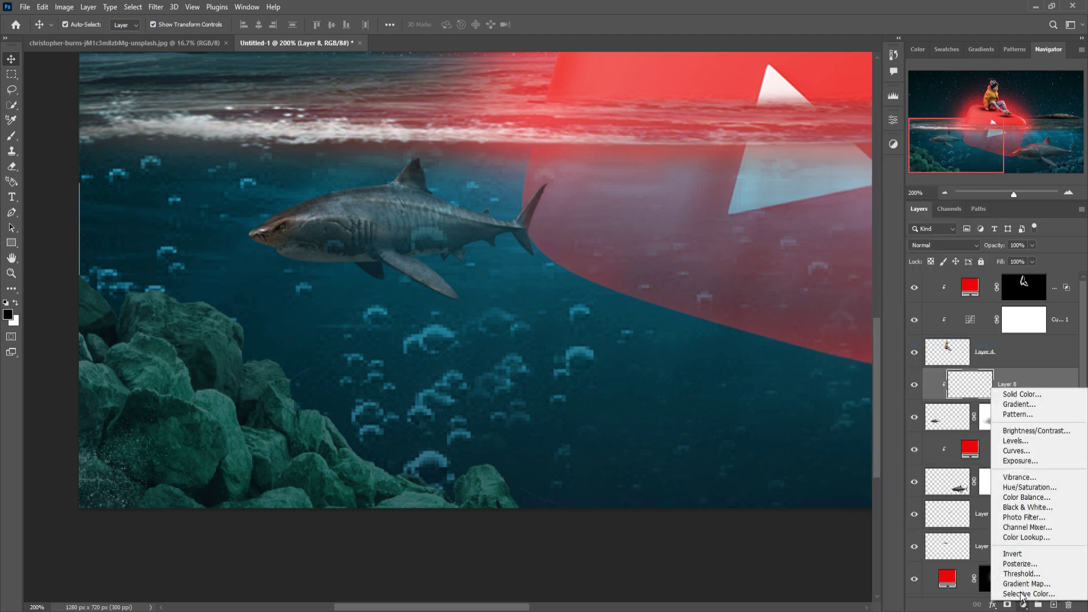
{"action": "left_click", "coordinate": [1022, 394]}
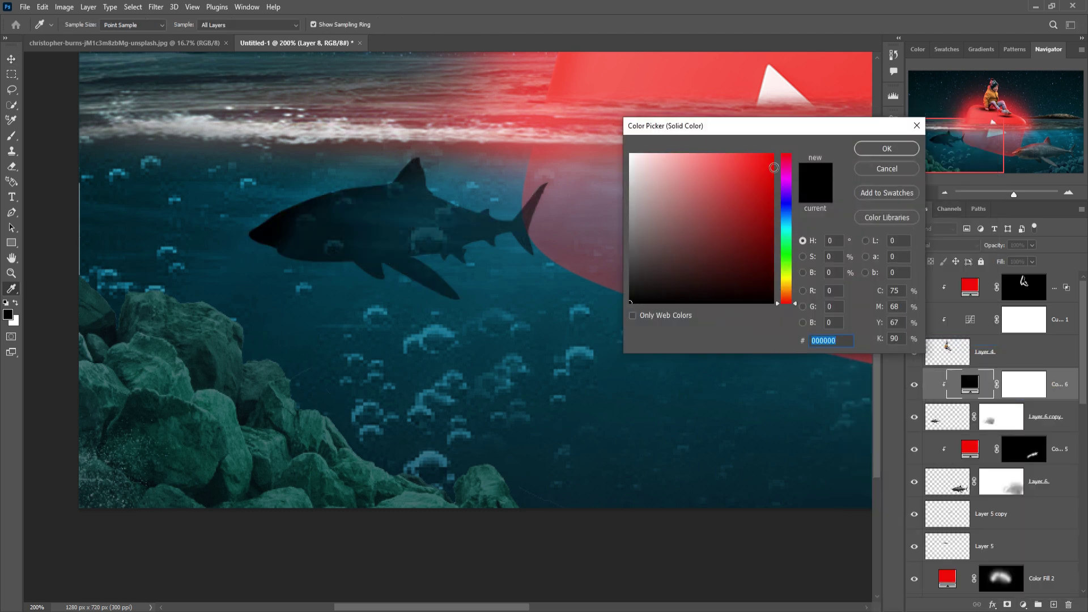
{"action": "left_click", "coordinate": [774, 154]}
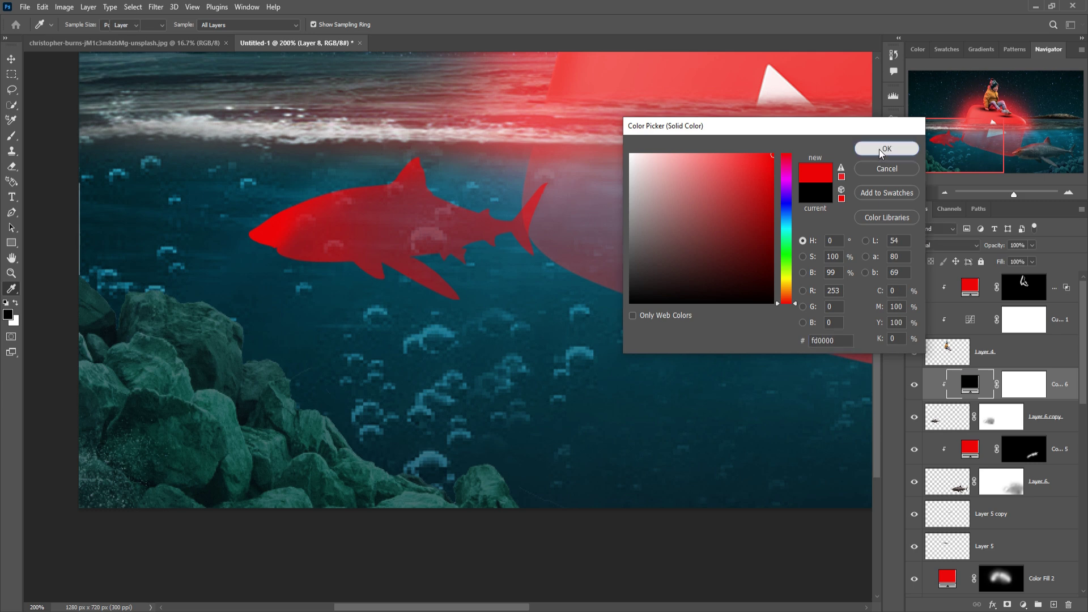
{"action": "left_click", "coordinate": [887, 149]}
{"action": "left_click", "coordinate": [969, 244]}
{"action": "left_click", "coordinate": [939, 363]}
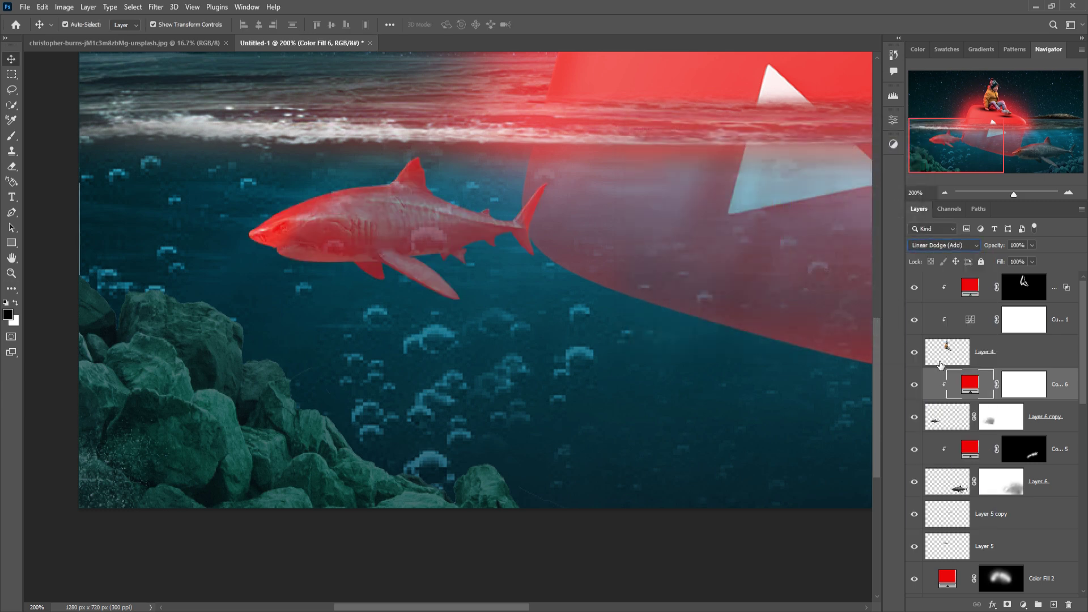
- Invert the mask of the smaller shark's red fill and switch to the Brush tool
{"action": "left_click", "coordinate": [1036, 381]}
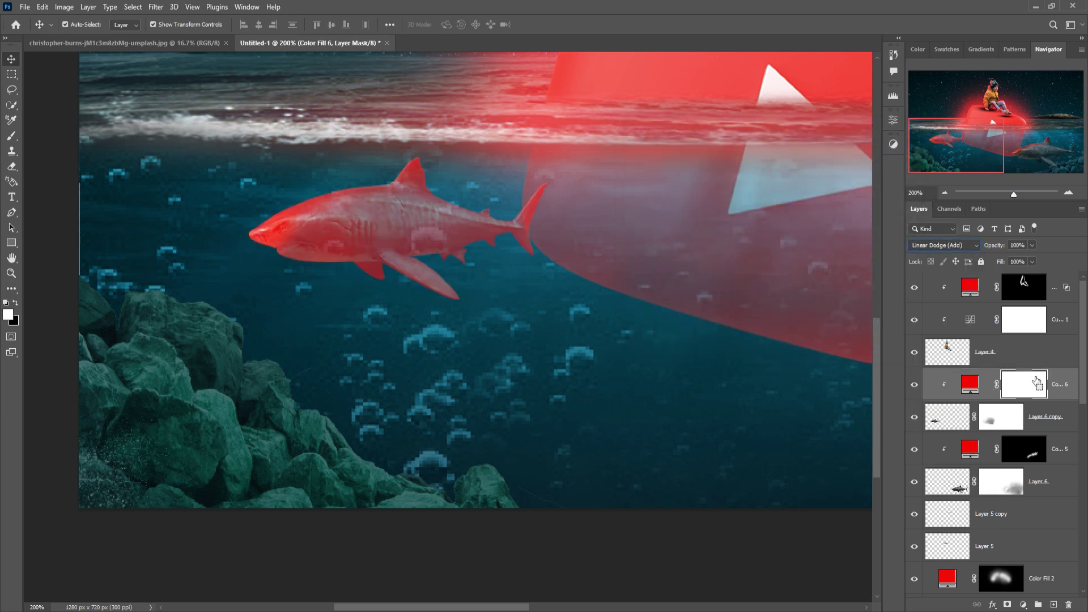
{"action": "key", "text": "ctrl+i"}
{"action": "left_click", "coordinate": [12, 136]}
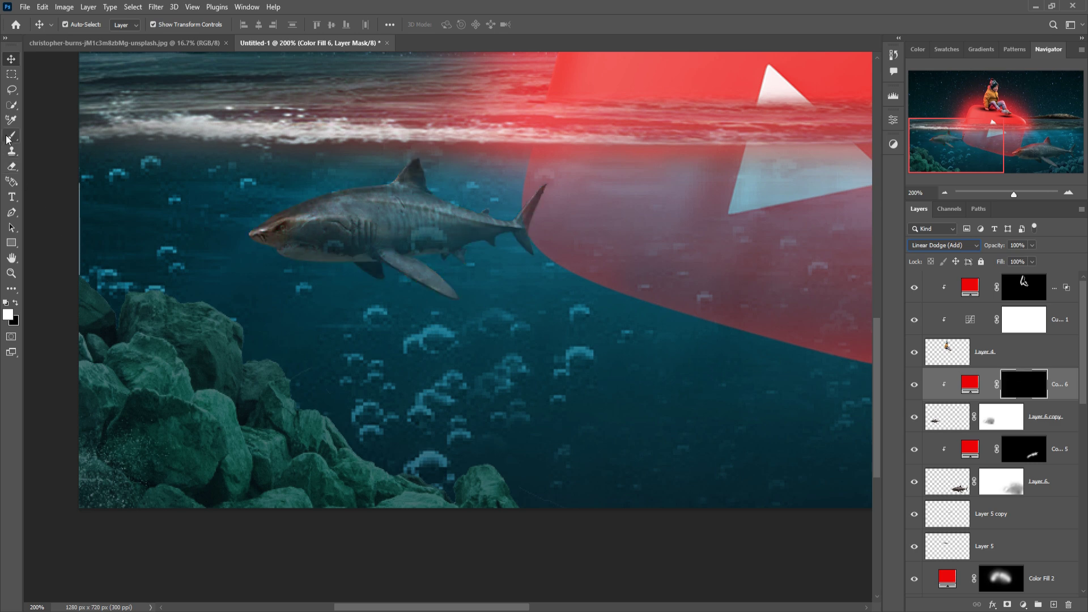
- Paint a thin red rim on the smaller shark's tail and rear dorsal fin edge with a size 9 brush at 100% opacity
{"action": "key", "text": "bracketleft"}
{"action": "key", "text": "bracketleft"}
{"action": "key", "text": "bracketleft"}
{"action": "key", "text": "bracketleft"}
{"action": "key", "text": "bracketleft"}
{"action": "key", "text": "bracketleft"}
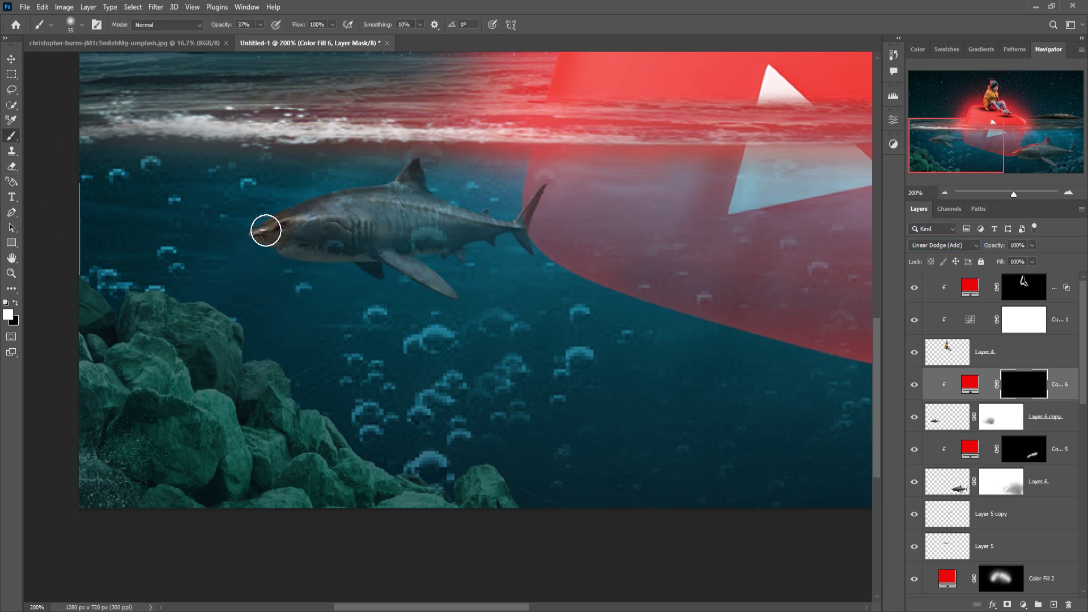
{"action": "left_click", "coordinate": [260, 25]}
{"action": "left_click_drag", "start_coordinate": [260, 38], "coordinate": [309, 46]}
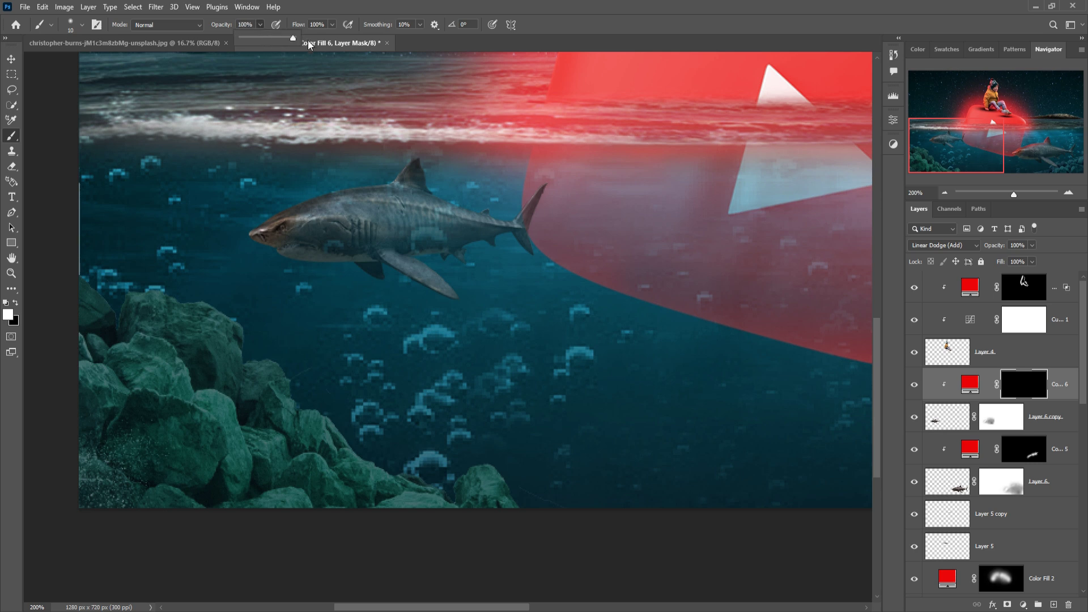
{"action": "left_click", "coordinate": [275, 236]}
{"action": "key", "text": "bracketleft"}
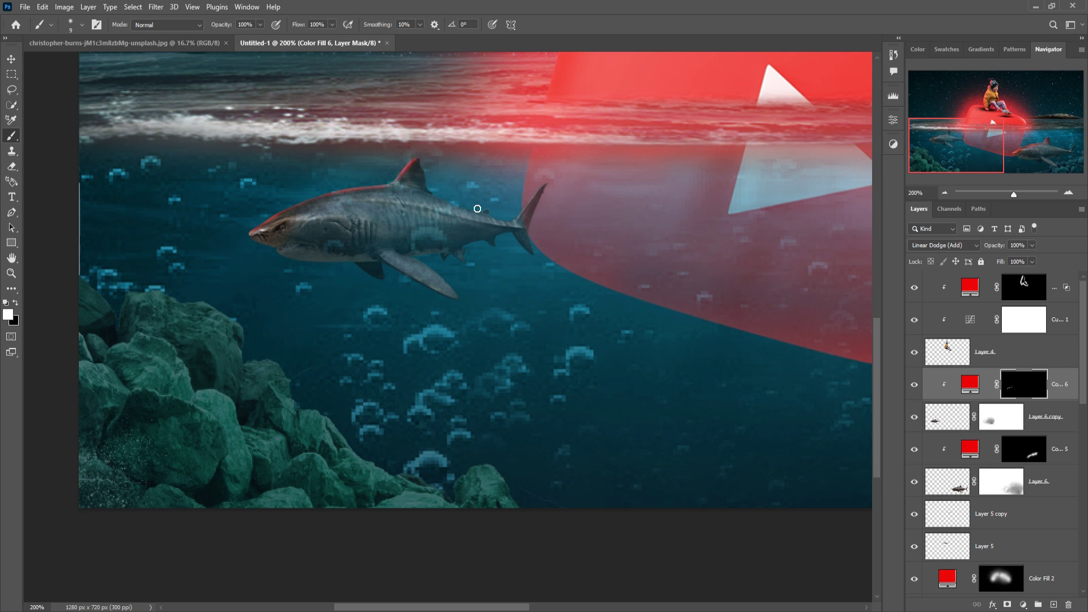
{"action": "key", "text": "ctrl+z"}
{"action": "left_click_drag", "start_coordinate": [535, 193], "coordinate": [512, 220]}
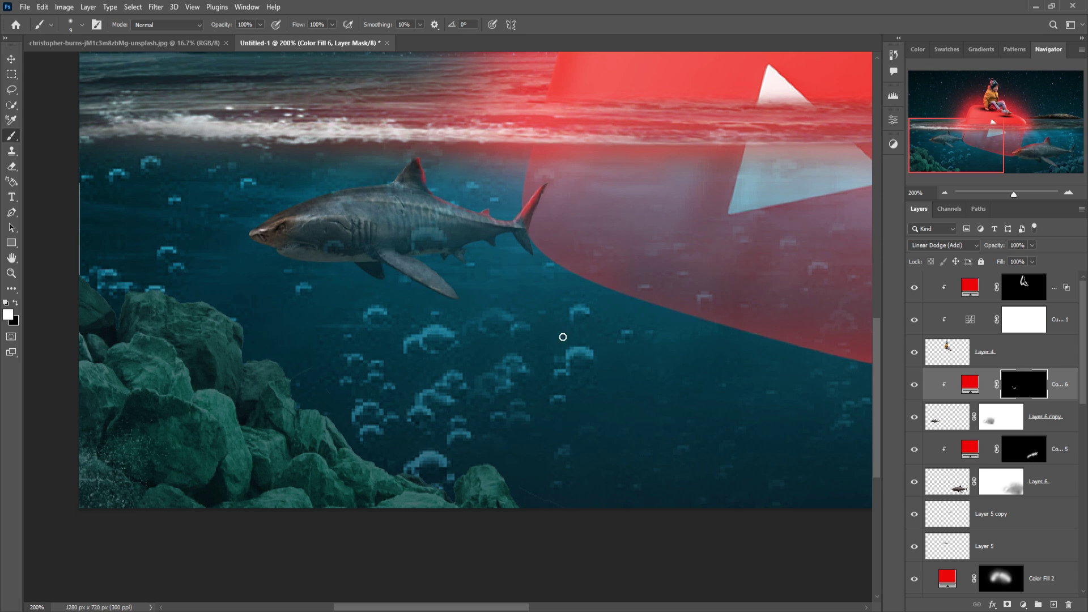
- Brush soft red light over the smaller shark's rear body and dorsal fin at 33% opacity with a size 70 brush
{"action": "key", "text": "bracketright"}
{"action": "key", "text": "bracketright"}
{"action": "key", "text": "bracketright"}
{"action": "key", "text": "bracketright"}
{"action": "key", "text": "bracketright"}
{"action": "left_click", "coordinate": [261, 25]}
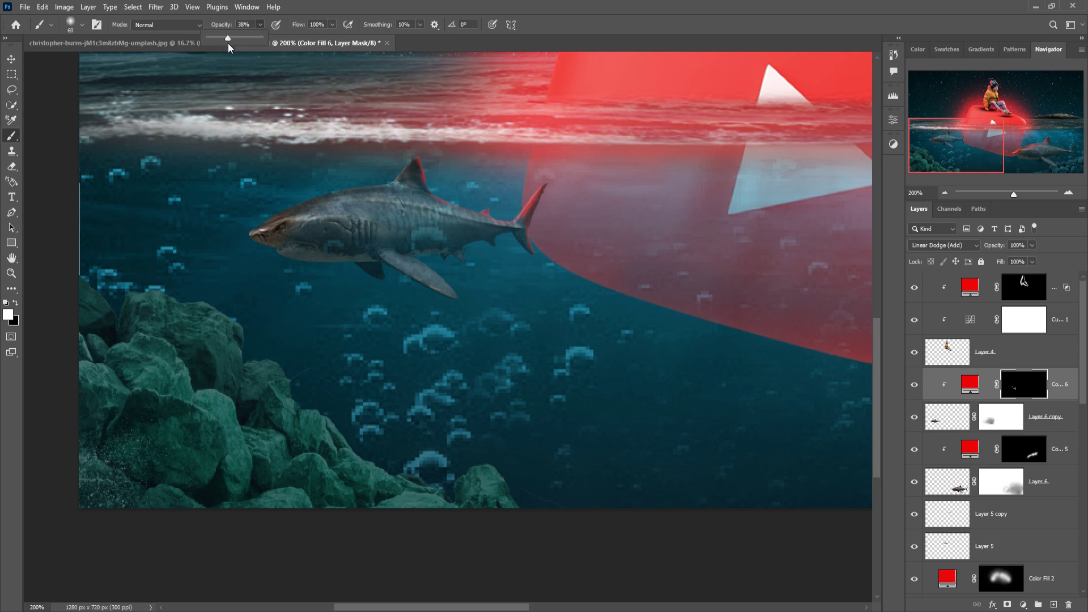
{"action": "left_click_drag", "start_coordinate": [228, 44], "coordinate": [225, 44]}
{"action": "key", "text": "bracketright"}
{"action": "mouse_move", "coordinate": [448, 208]}
{"action": "left_mouse_down"}
{"action": "mouse_move", "coordinate": [490, 233]}
{"action": "mouse_move", "coordinate": [509, 235]}
{"action": "mouse_move", "coordinate": [394, 196]}
{"action": "left_mouse_up"}
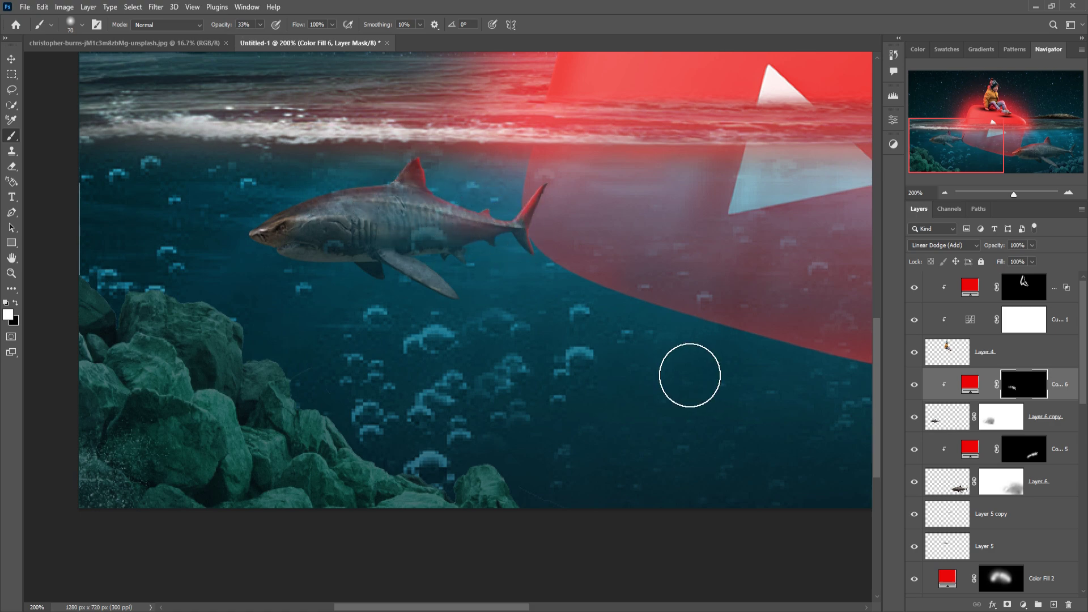
- Extend the soft red light toward the large shark's tail by painting on its red fill mask at 33% opacity
{"action": "left_click_drag", "start_coordinate": [690, 376], "coordinate": [26, 392]}
{"action": "left_click", "coordinate": [676, 338]}
{"action": "left_click", "coordinate": [1040, 450]}
{"action": "left_click_drag", "start_coordinate": [638, 316], "coordinate": [767, 361]}
{"action": "key", "text": "v"}
{"action": "key", "text": "ctrl+minus"}
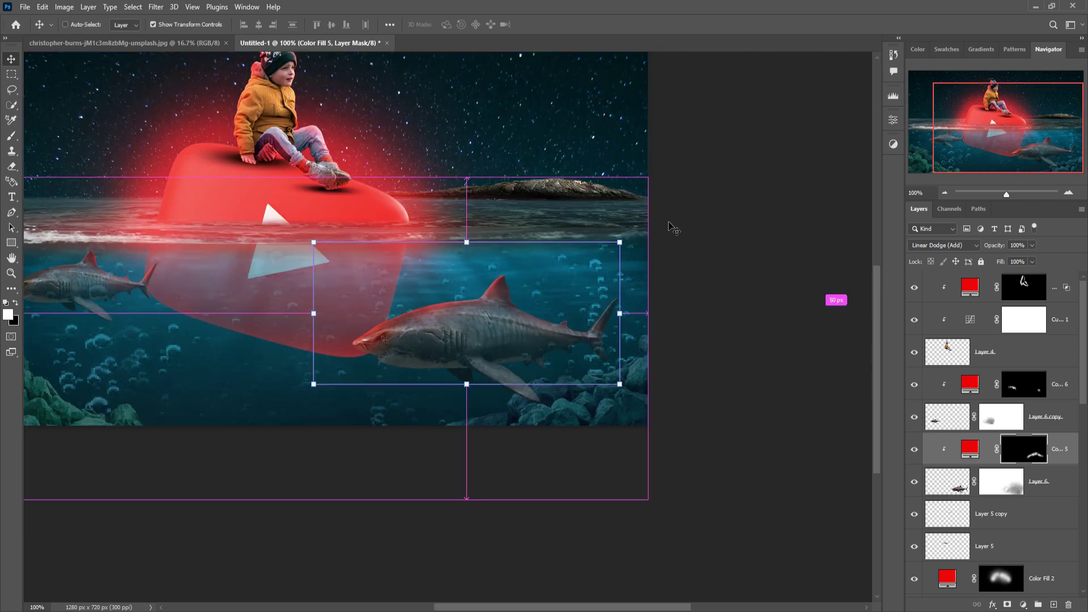
{"action": "key", "text": "ctrl+minus"}
- Brush over the water below the play button on the large shark's red fill mask with a size 250 brush at 33% opacity
{"action": "scroll", "coordinate": [1033, 435], "scroll_direction": "down", "scroll_amount": 3}
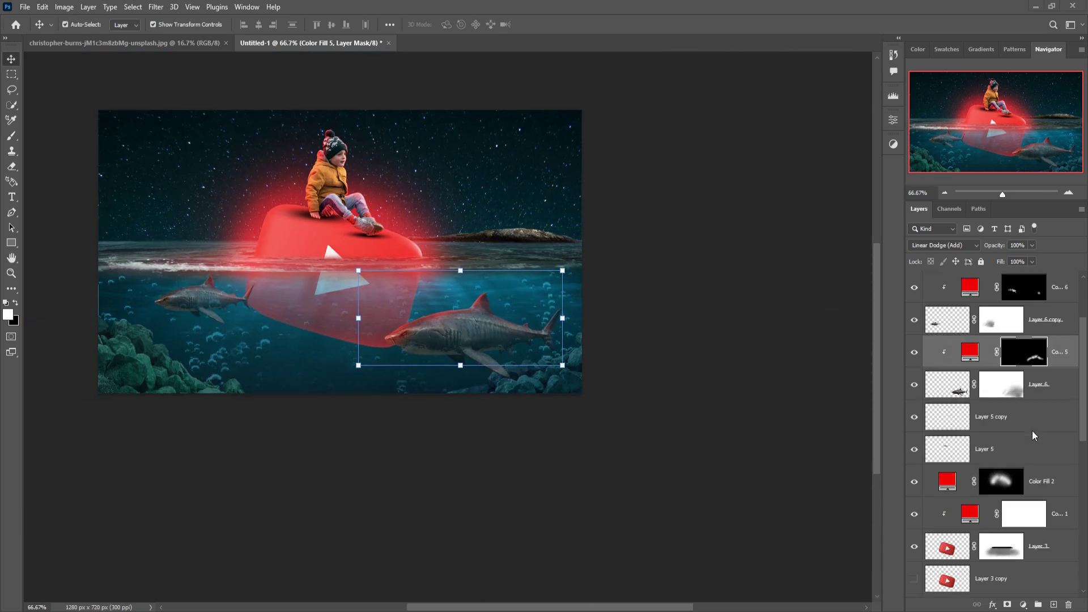
{"action": "scroll", "coordinate": [1033, 436], "scroll_direction": "down", "scroll_amount": 2}
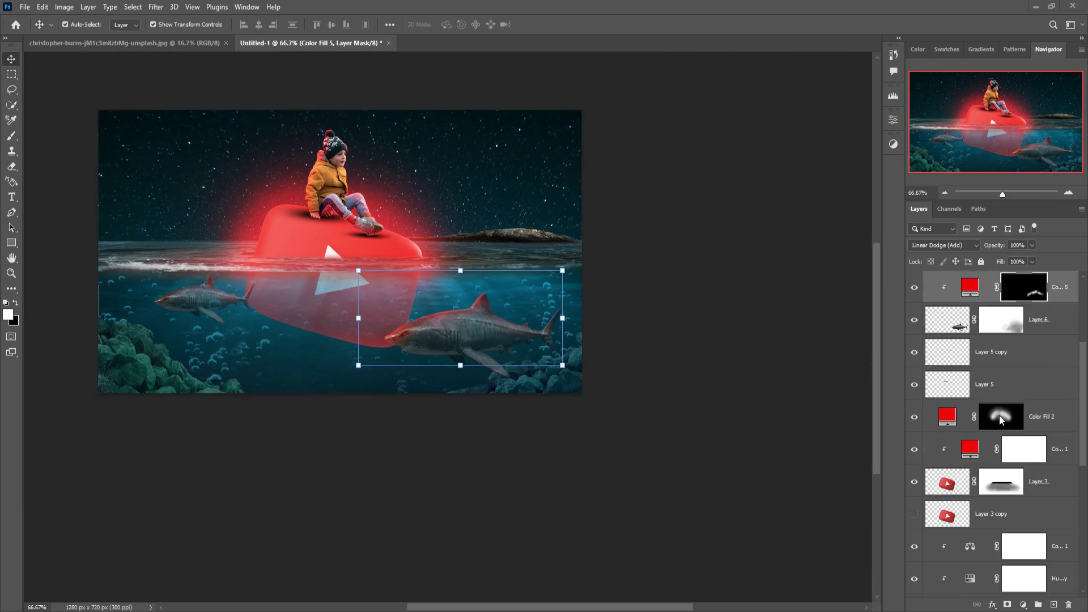
{"action": "left_click", "coordinate": [11, 136]}
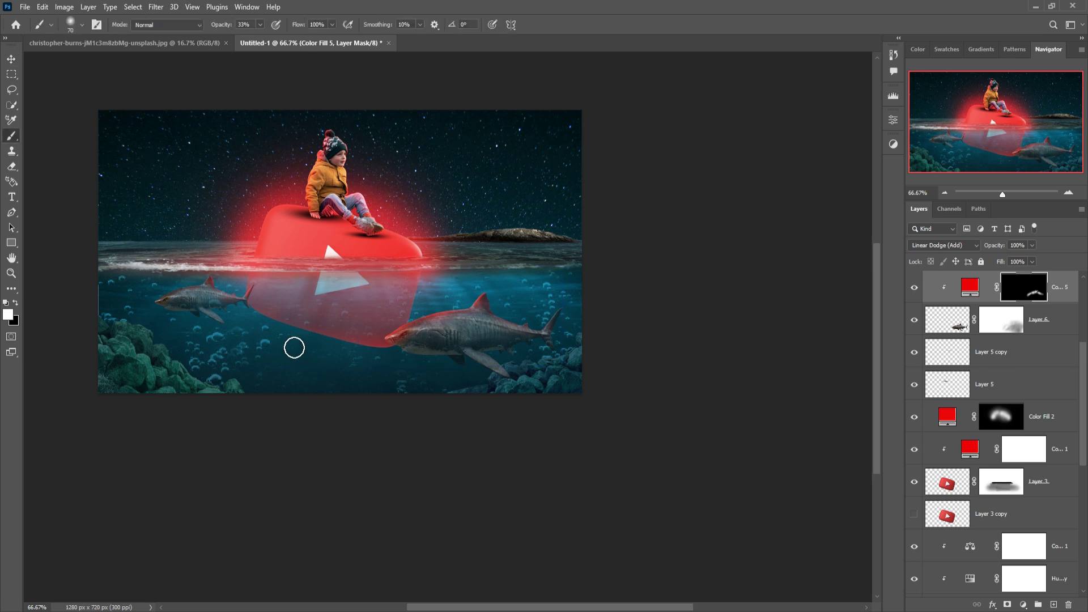
{"action": "key", "text": "bracketright"}
{"action": "key", "text": "bracketright"}
{"action": "key", "text": "bracketright"}
{"action": "key", "text": "bracketright"}
{"action": "key", "text": "bracketright"}
{"action": "key", "text": "bracketright"}
{"action": "key", "text": "bracketright"}
{"action": "key", "text": "bracketright"}
{"action": "mouse_move", "coordinate": [301, 355]}
{"action": "left_mouse_down"}
{"action": "mouse_move", "coordinate": [284, 355]}
{"action": "mouse_move", "coordinate": [308, 365]}
{"action": "left_mouse_up"}
- Add a bright red (fb0101) solid color fill layer above all the other layers
{"action": "scroll", "coordinate": [1018, 320], "scroll_direction": "up", "scroll_amount": 5}
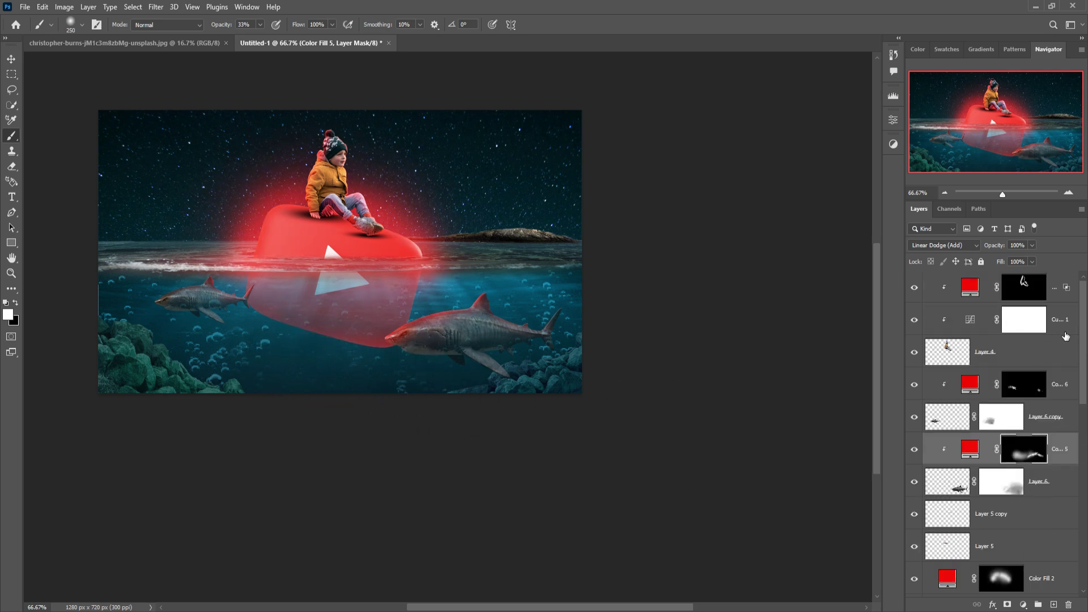
{"action": "left_click", "coordinate": [1056, 299]}
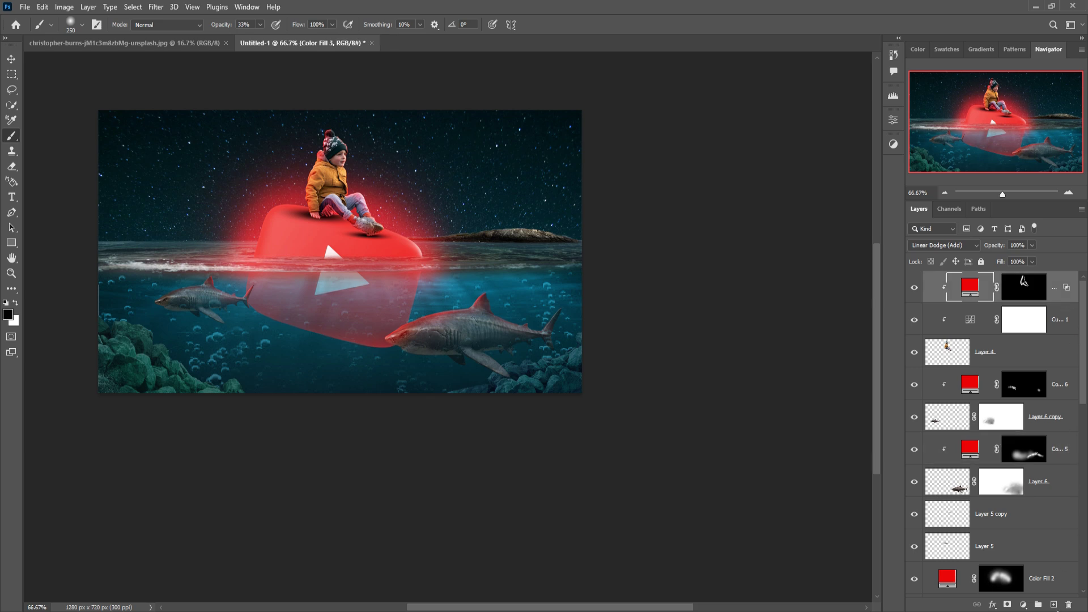
{"action": "left_click", "coordinate": [1054, 605]}
{"action": "right_click", "coordinate": [1012, 292]}
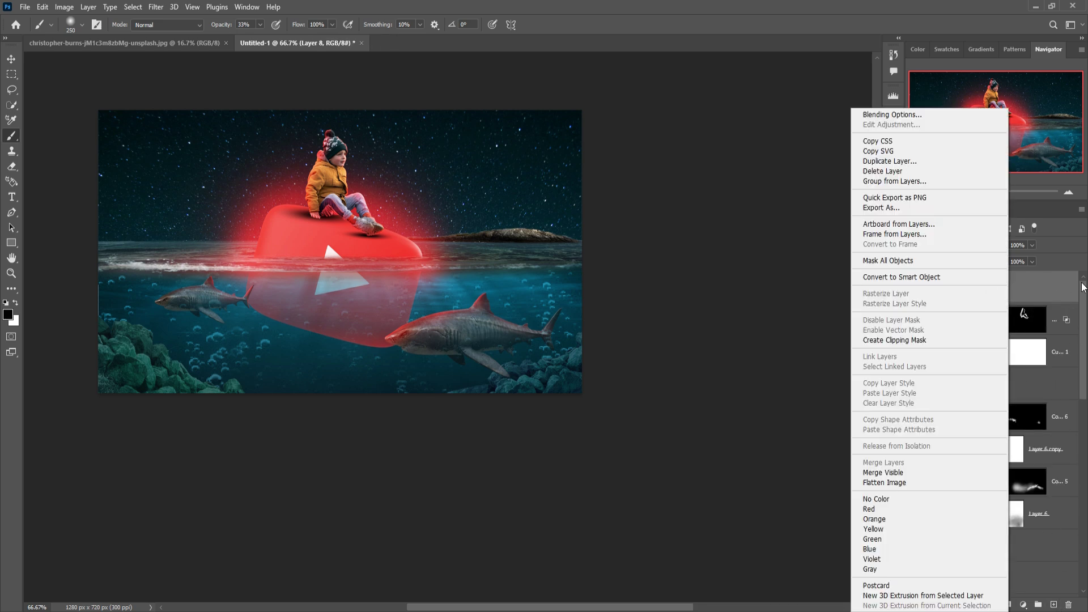
{"action": "left_click", "coordinate": [1082, 287]}
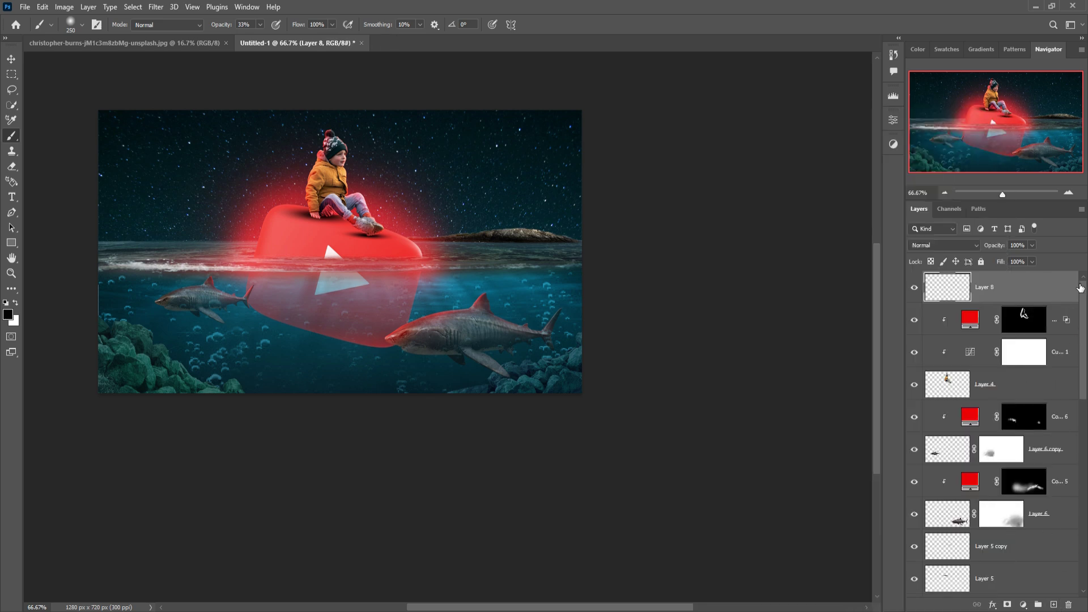
{"action": "left_click", "coordinate": [979, 246]}
{"action": "left_click", "coordinate": [936, 364]}
{"action": "left_click", "coordinate": [1024, 605]}
{"action": "left_click", "coordinate": [1003, 403]}
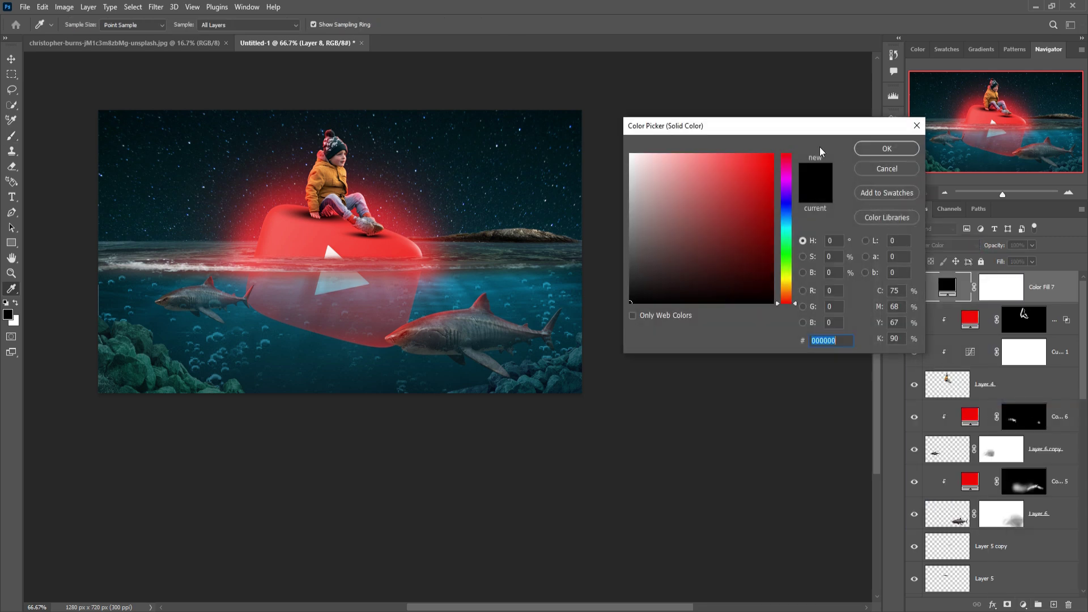
{"action": "left_click", "coordinate": [779, 161]}
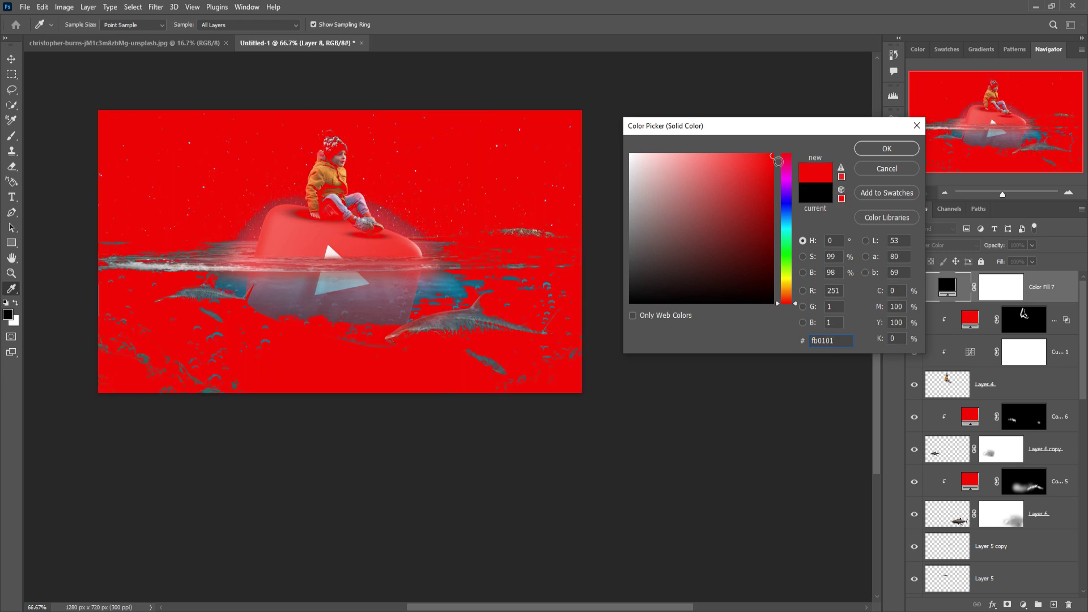
{"action": "left_click", "coordinate": [872, 158]}
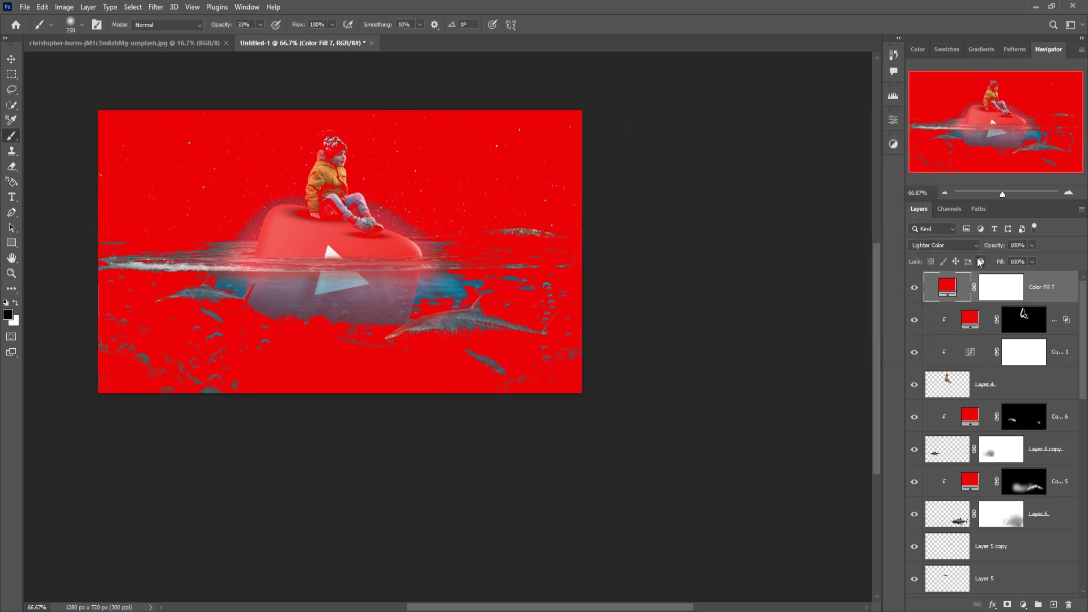
- Set the top red fill to Linear Dodge (Add) and split its underlying-layer Blend If black point to 0 / 61
{"action": "left_click", "coordinate": [964, 245]}
{"action": "left_click", "coordinate": [940, 363]}
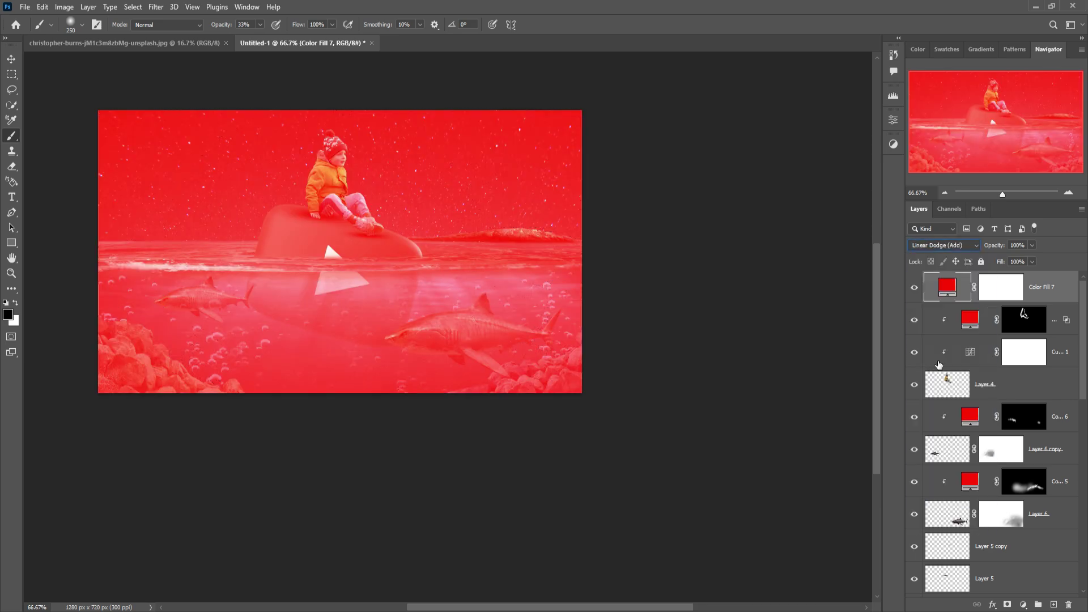
{"action": "left_click", "coordinate": [1002, 294]}
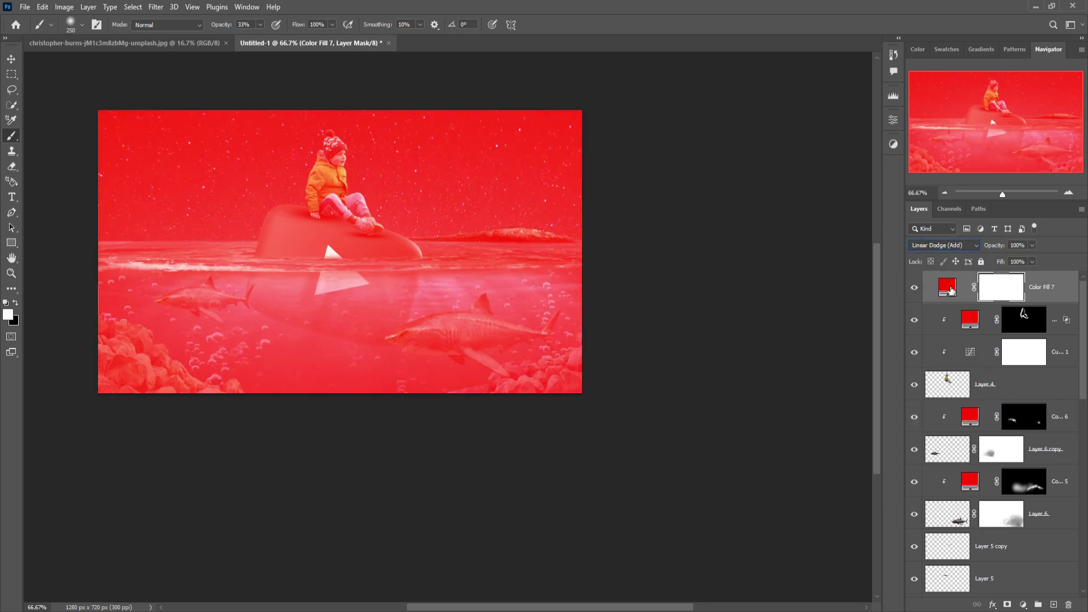
{"action": "right_click", "coordinate": [941, 288]}
{"action": "left_click", "coordinate": [959, 292]}
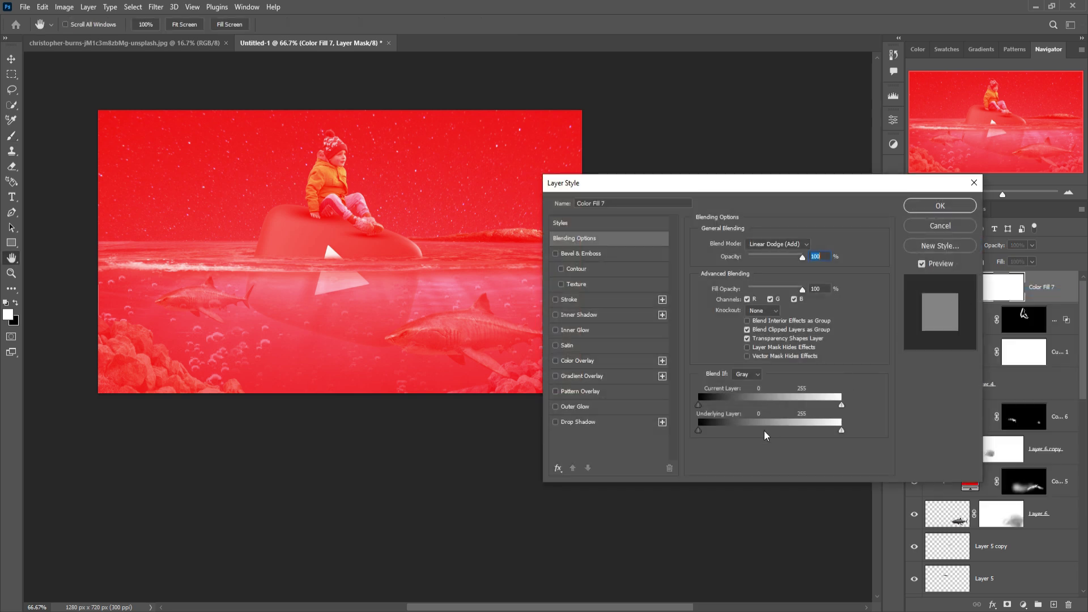
{"action": "left_click_drag", "start_coordinate": [700, 433], "coordinate": [737, 432]}
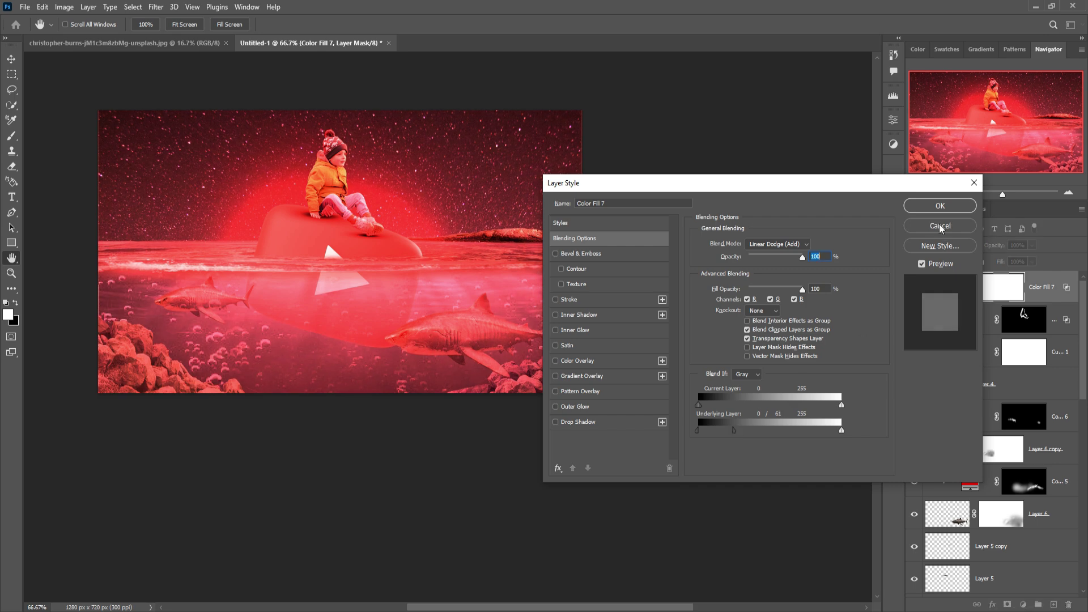
{"action": "left_click", "coordinate": [941, 206]}
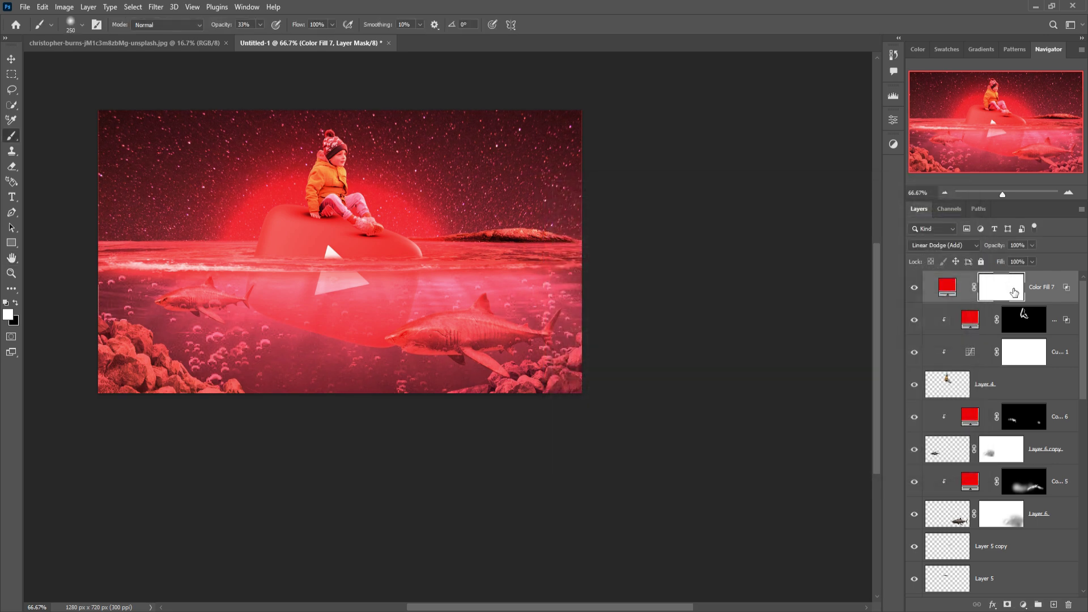
- Invert the top red fill's mask and brush a soft glow under the submerged play button with a size 250 brush at 33% opacity
{"action": "key", "text": "ctrl+i"}
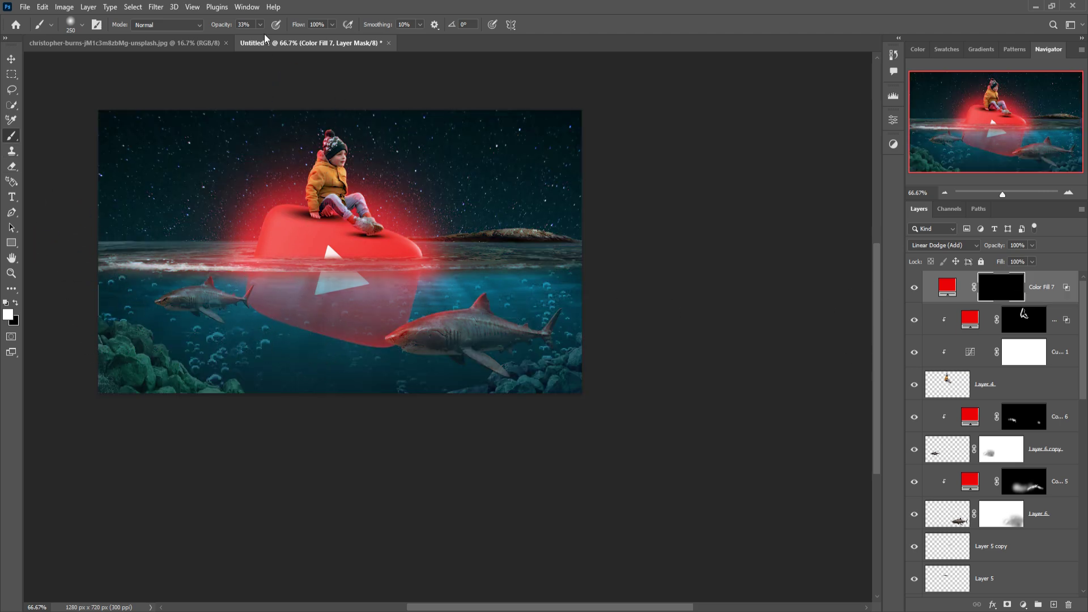
{"action": "left_click", "coordinate": [249, 307]}
{"action": "mouse_move", "coordinate": [290, 343]}
{"action": "left_mouse_down"}
{"action": "mouse_move", "coordinate": [403, 382]}
{"action": "mouse_move", "coordinate": [423, 382]}
{"action": "mouse_move", "coordinate": [453, 353]}
{"action": "left_mouse_up"}
{"action": "left_click", "coordinate": [452, 342]}
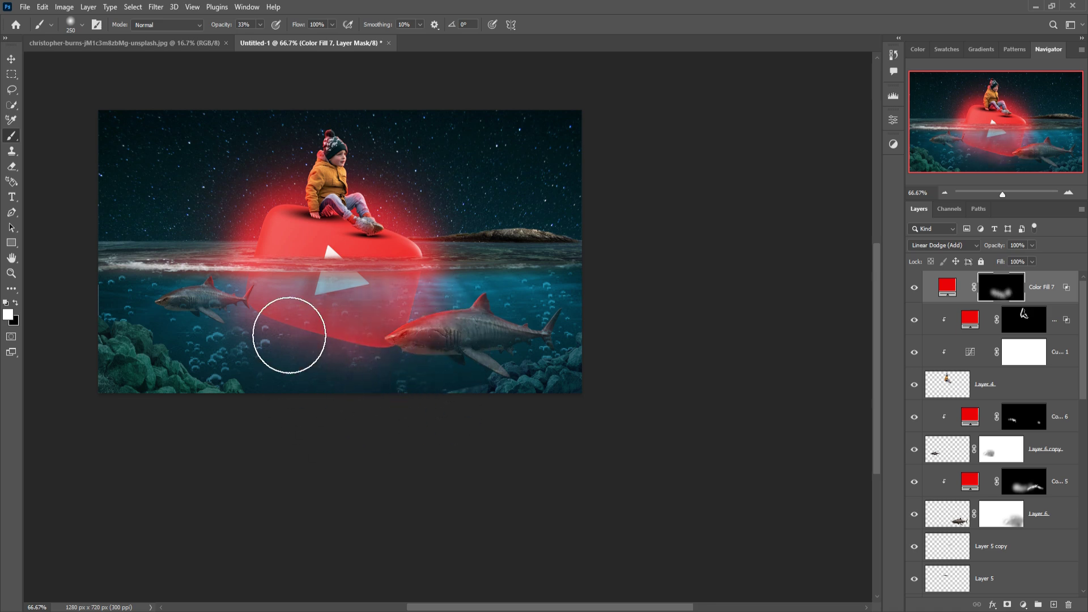
{"action": "left_click", "coordinate": [285, 335]}
{"action": "left_click", "coordinate": [277, 360]}
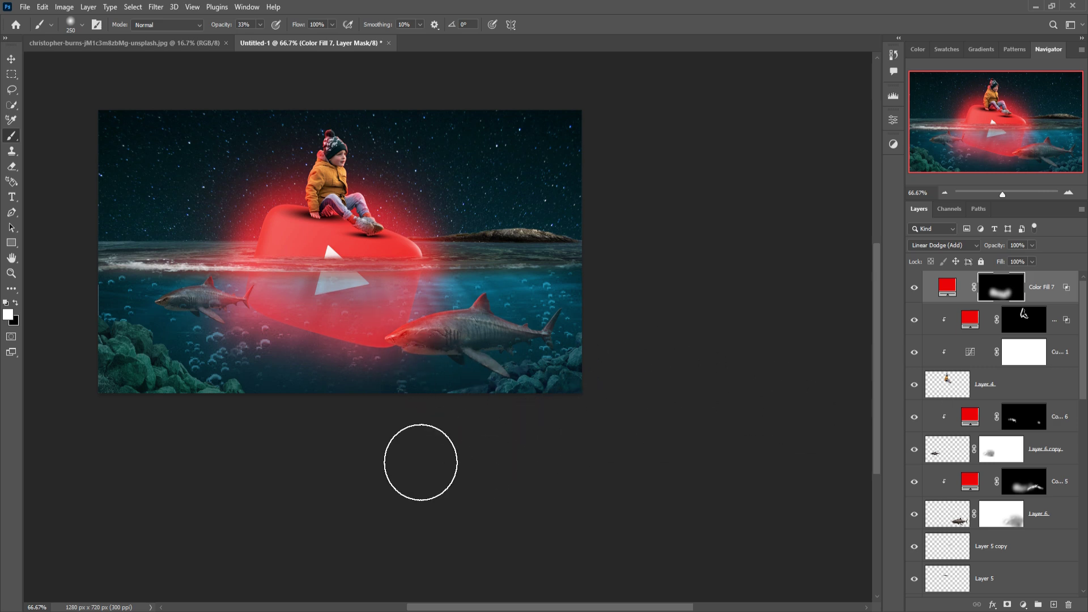
- Add a red solid color fill clipped to the left rocks and blend it with Linear Dodge (Add)
{"action": "scroll", "coordinate": [1069, 460], "scroll_direction": "down", "scroll_amount": 10}
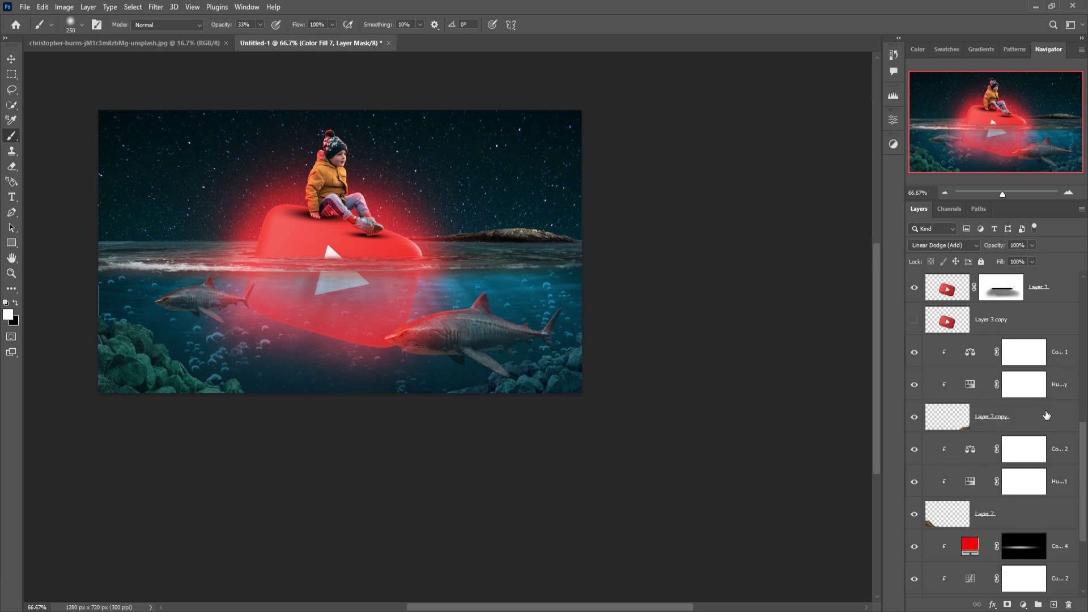
{"action": "left_click", "coordinate": [1066, 449]}
{"action": "left_click", "coordinate": [1056, 605]}
{"action": "right_click", "coordinate": [1015, 451]}
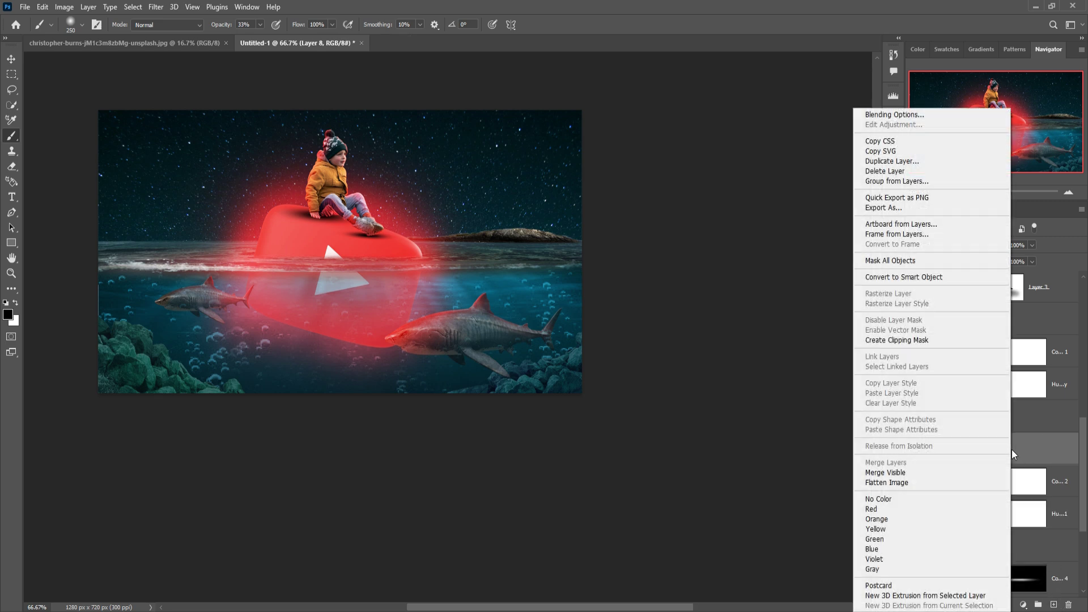
{"action": "left_click", "coordinate": [924, 340]}
{"action": "key", "text": "d"}
{"action": "left_click", "coordinate": [944, 245]}
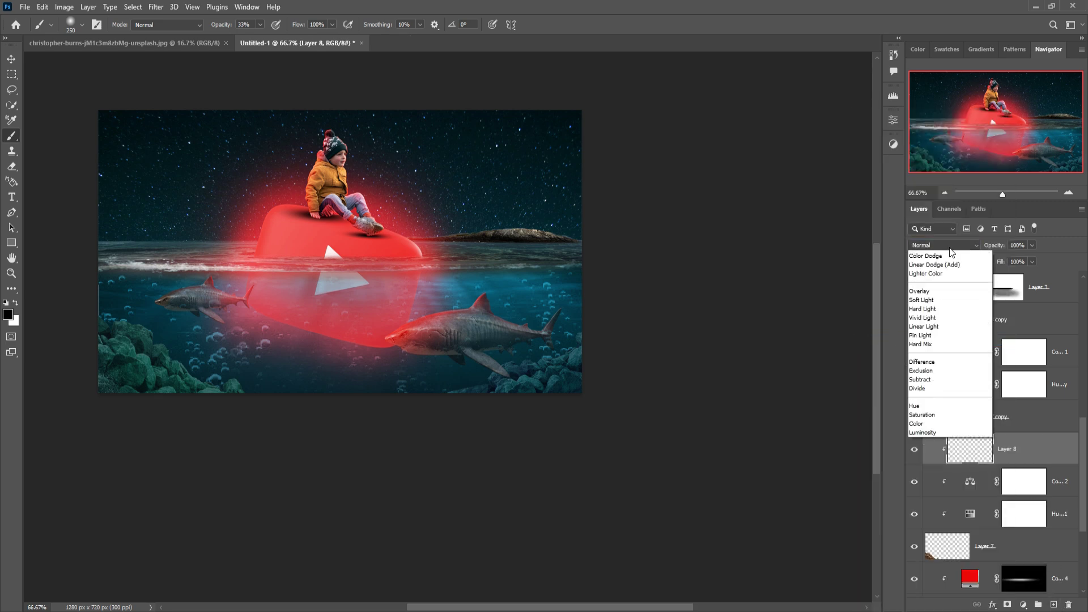
{"action": "left_click", "coordinate": [949, 364]}
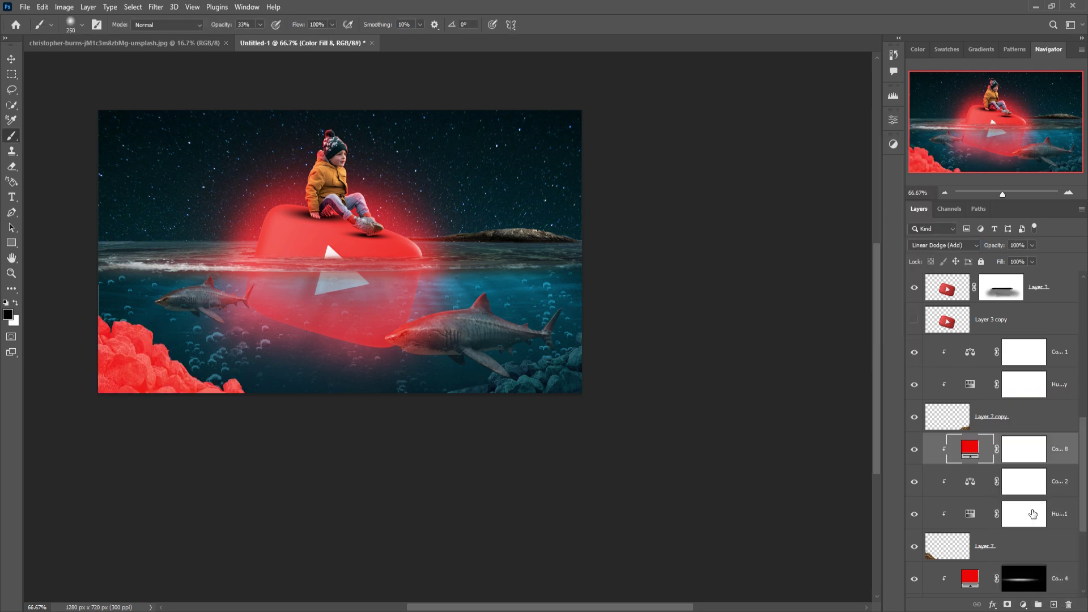
- Mask the left rocks' red fill to a rim light painted along their upper edge at 100% opacity, and light the right rocks the same way
{"action": "double_click", "coordinate": [1031, 449]}
{"action": "left_click", "coordinate": [947, 204]}
{"action": "mouse_move", "coordinate": [116, 319]}
{"action": "left_mouse_down"}
{"action": "mouse_move", "coordinate": [208, 383]}
{"action": "mouse_move", "coordinate": [255, 355]}
{"action": "left_mouse_up"}
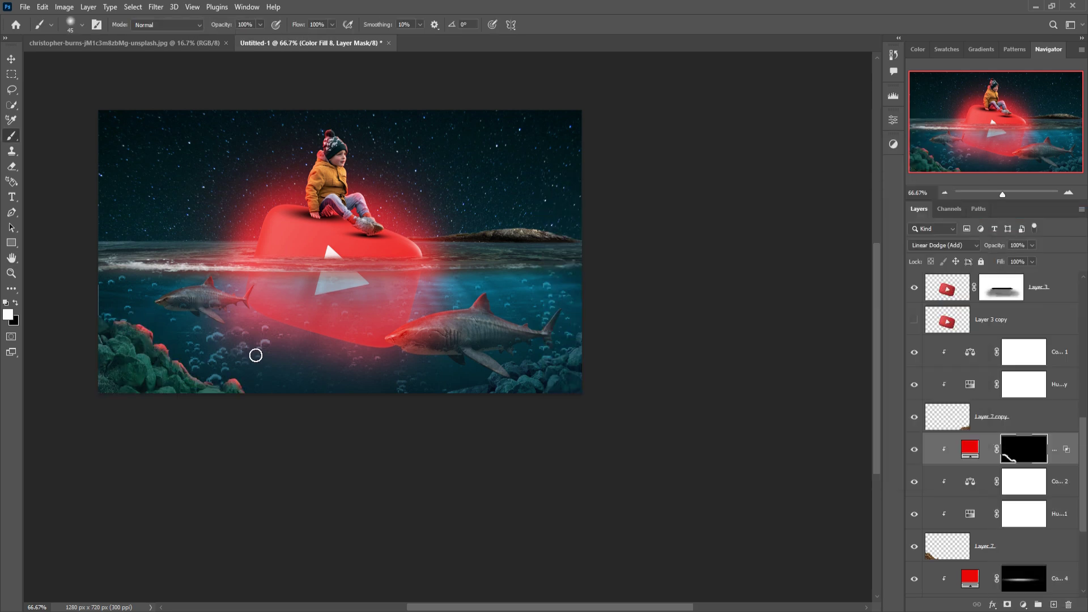
{"action": "right_click", "coordinate": [952, 351]}
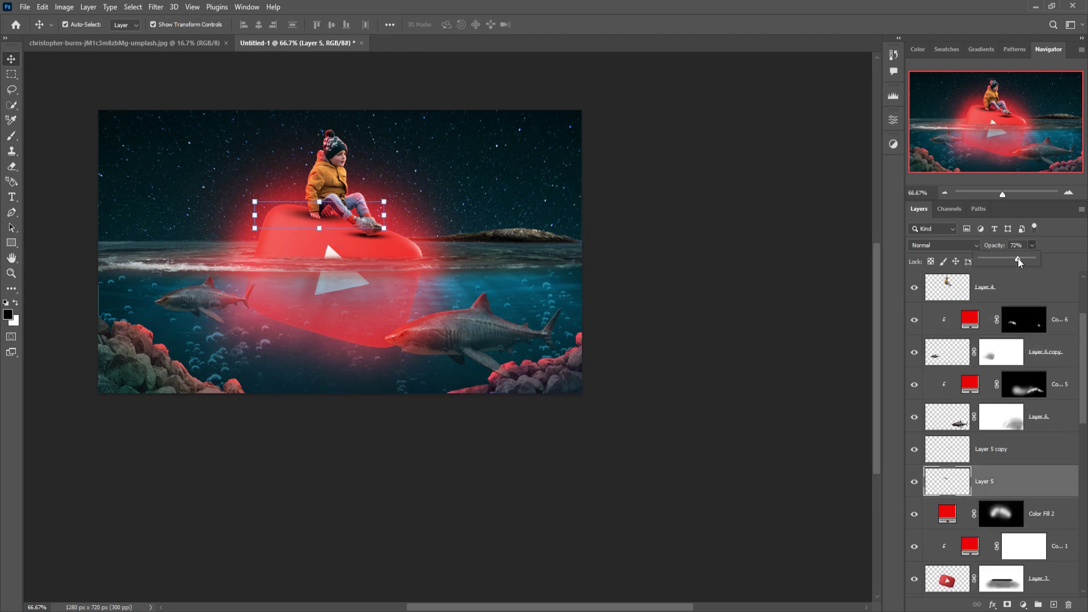
- Stamp all visible layers into a new layer above the top red fill and convert it to a Smart Object
{"action": "left_click_drag", "start_coordinate": [1018, 257], "coordinate": [1015, 256]}
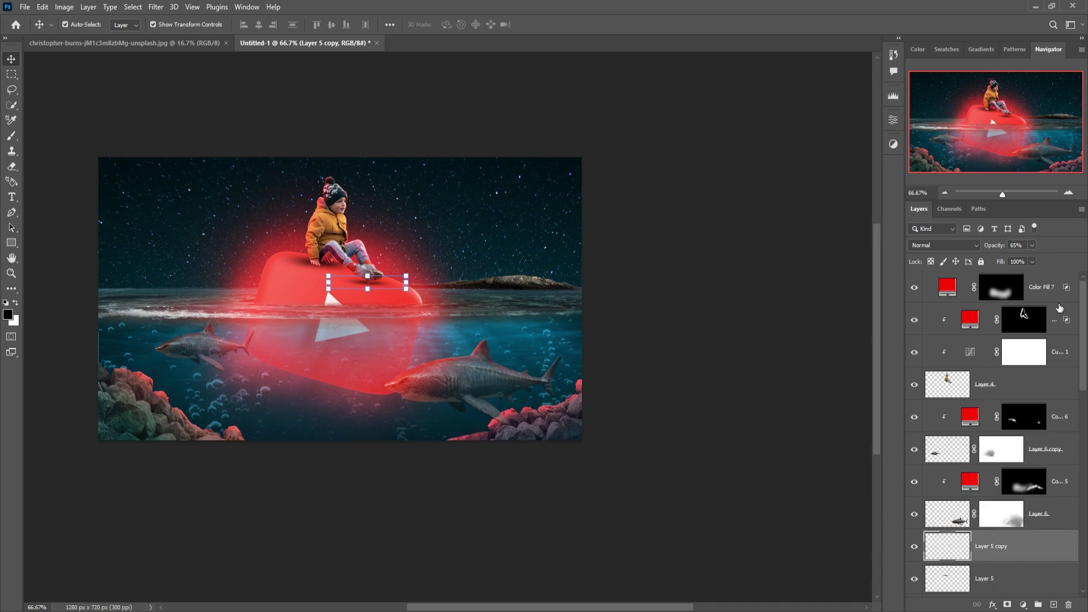
{"action": "left_click", "coordinate": [1051, 295]}
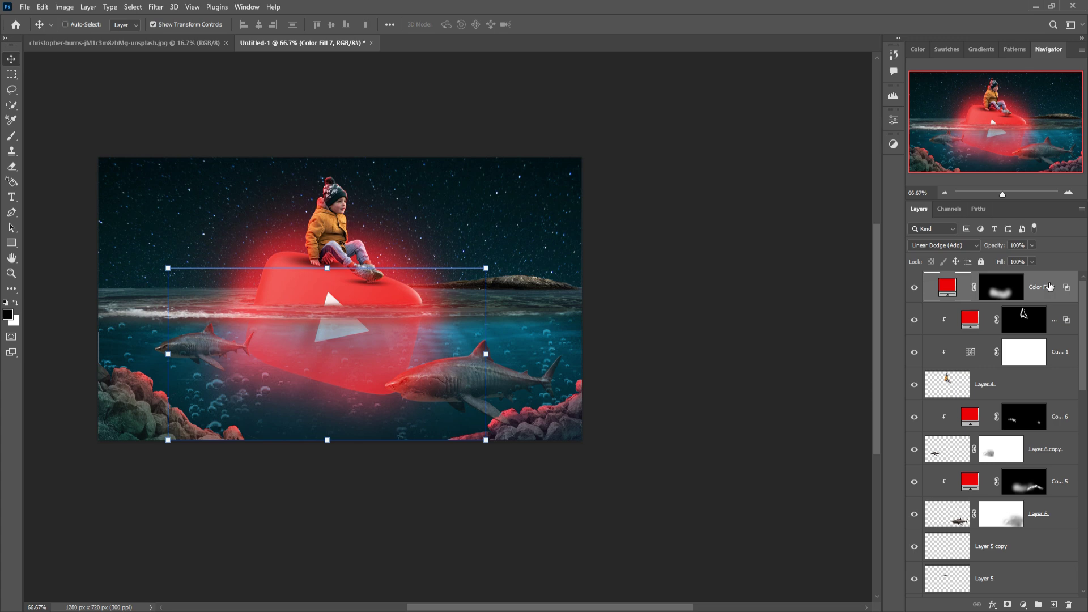
{"action": "key", "text": "ctrl+shift+alt+e"}
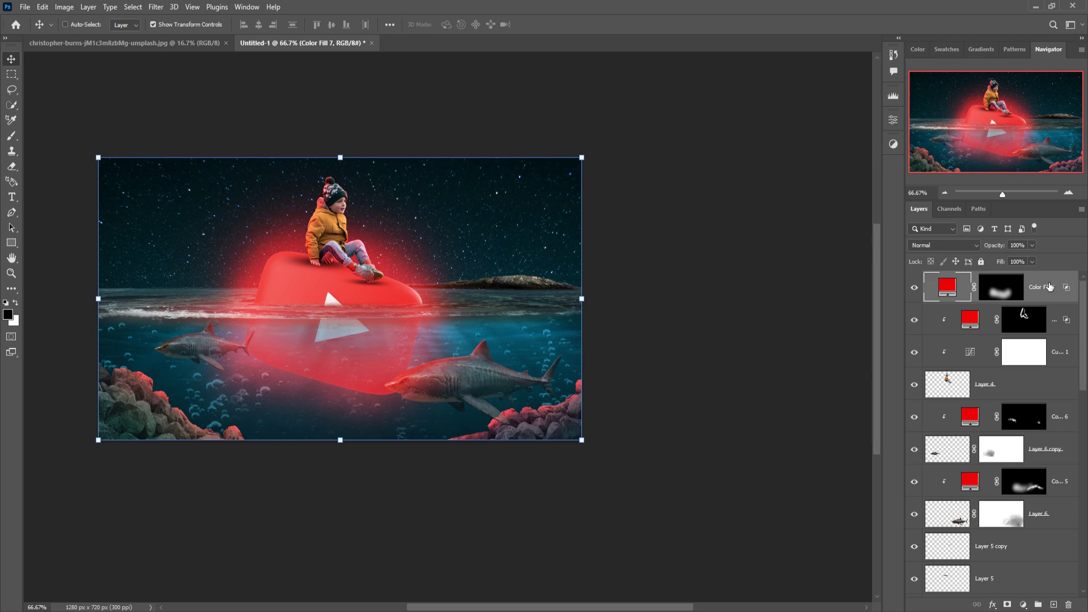
{"action": "right_click", "coordinate": [1046, 286]}
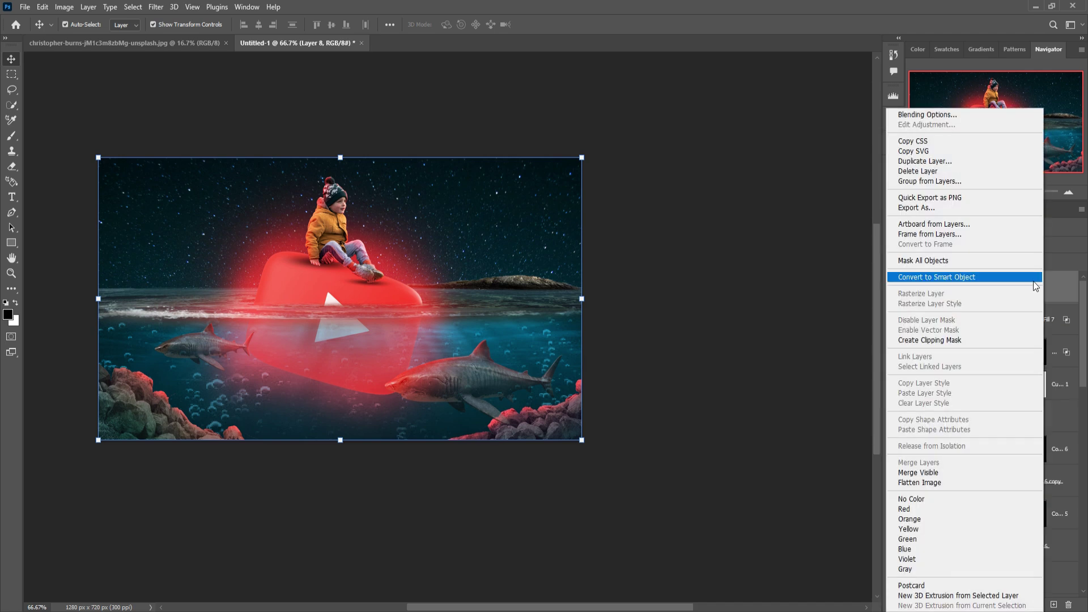
{"action": "left_click", "coordinate": [998, 281]}
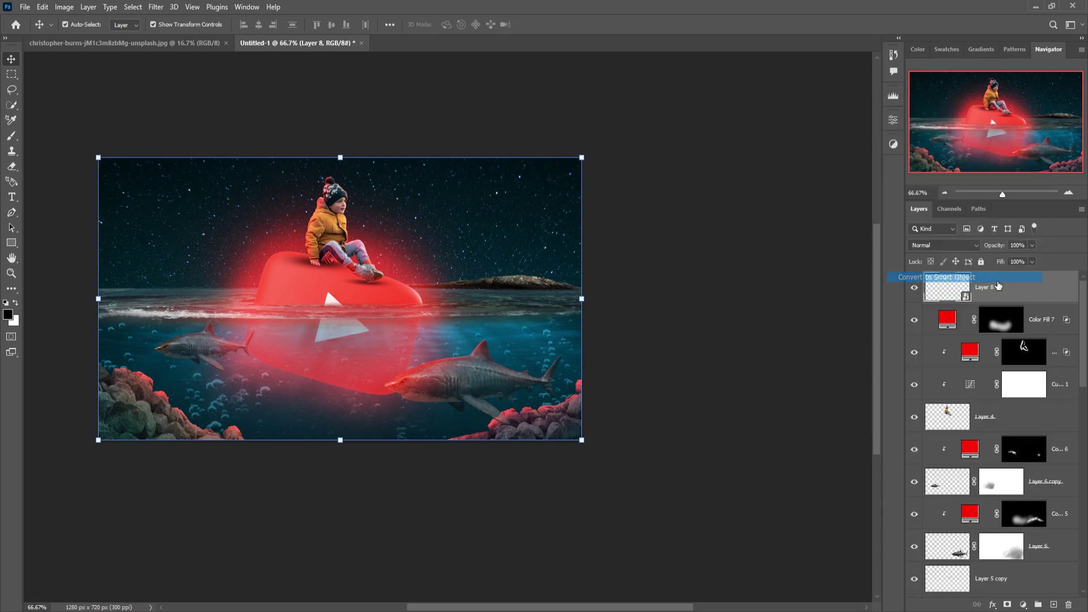
- Start a Camera Raw filter on the merged layer and set Highlights to +9, Shadows to -14 and Blacks to -26
{"action": "left_click", "coordinate": [156, 7]}
{"action": "left_click", "coordinate": [176, 96]}
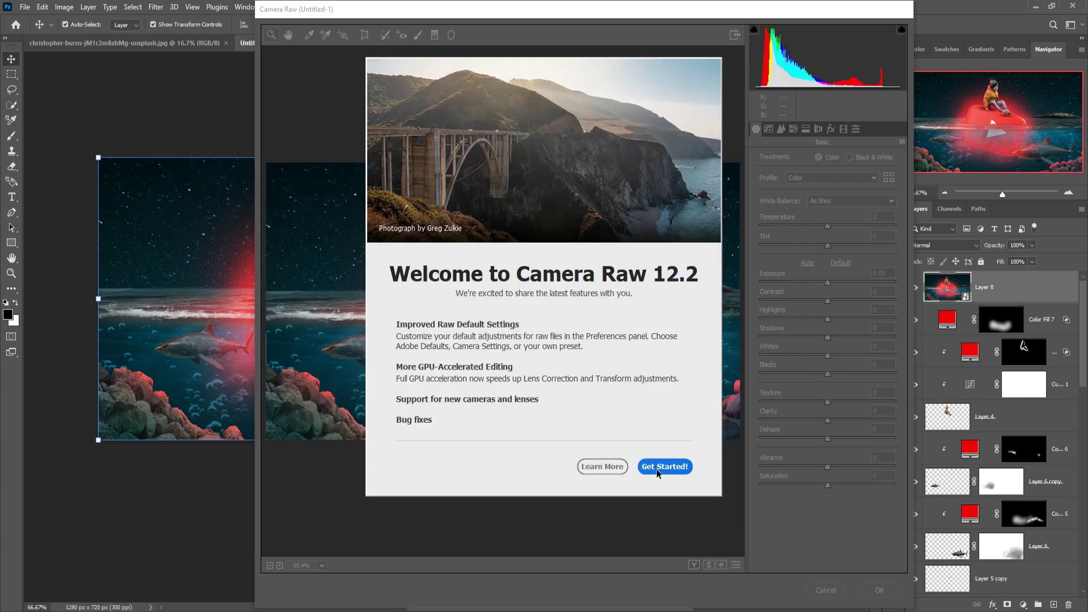
{"action": "left_click", "coordinate": [657, 468]}
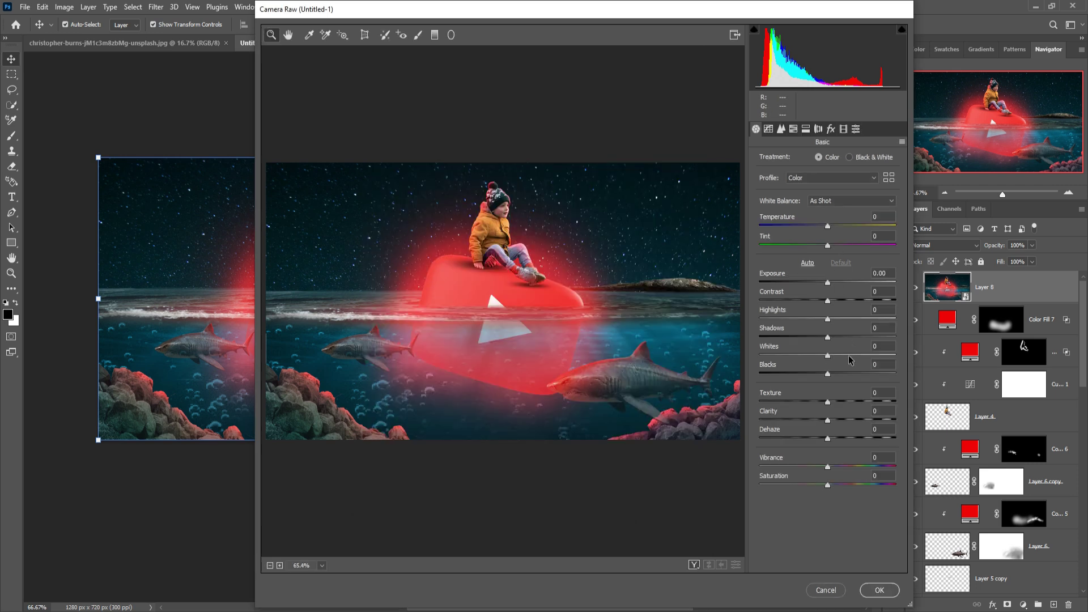
{"action": "left_click", "coordinate": [782, 130]}
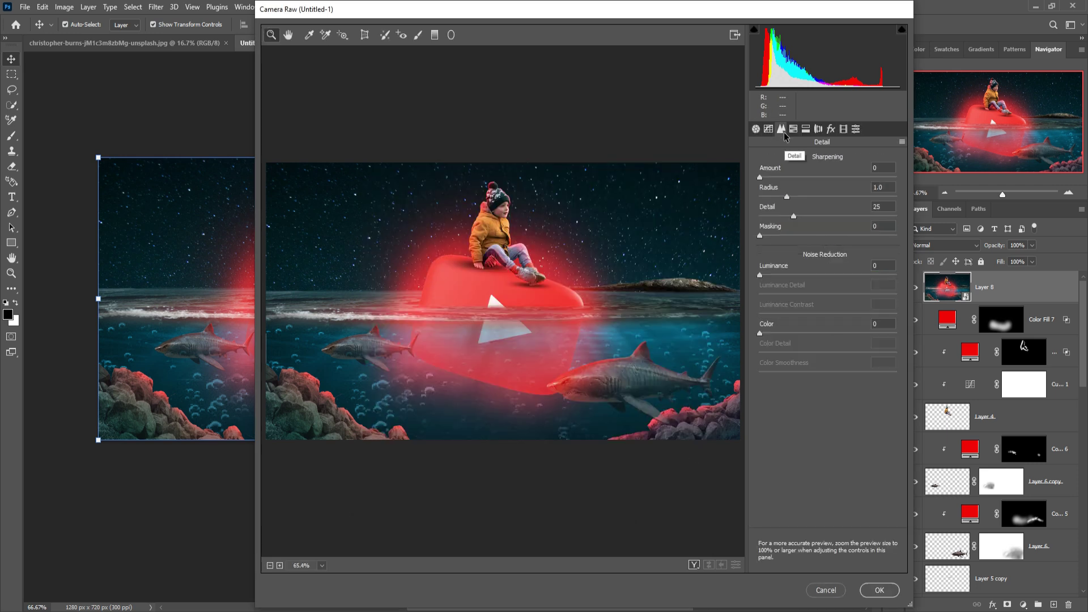
{"action": "left_click", "coordinate": [756, 130]}
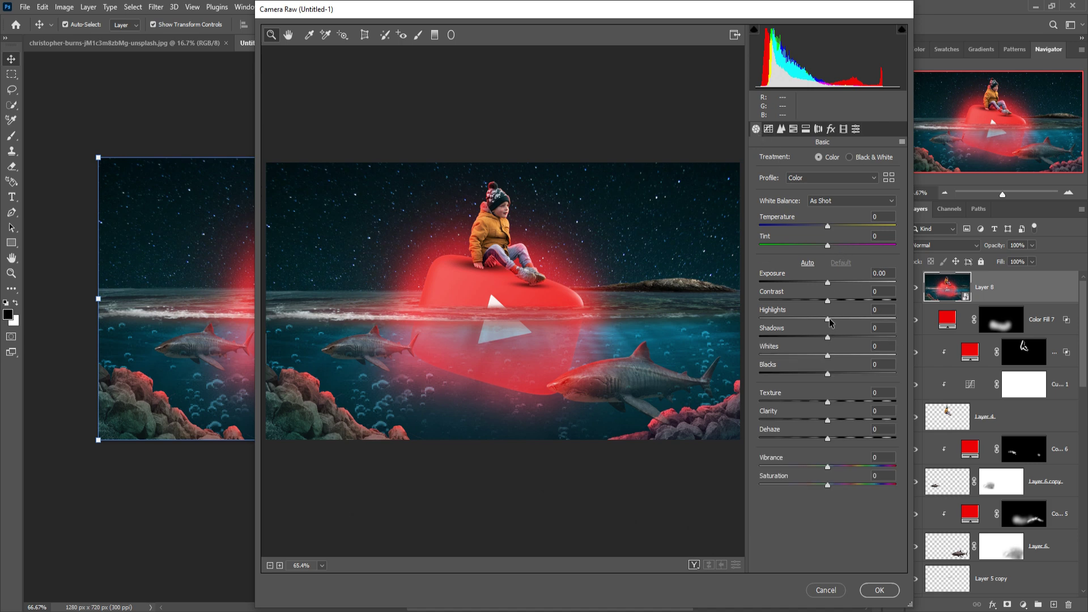
{"action": "left_click_drag", "start_coordinate": [829, 318], "coordinate": [811, 372]}
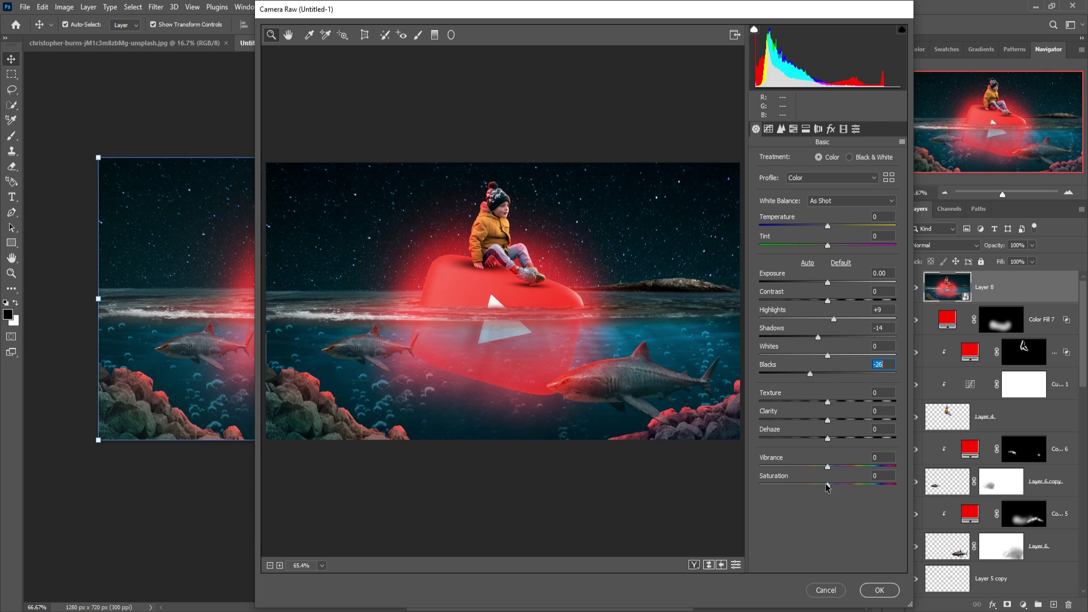
- Set Saturation to +8 and Clarity to +4 in the Camera Raw filter
{"action": "left_click_drag", "start_coordinate": [828, 485], "coordinate": [835, 485]}
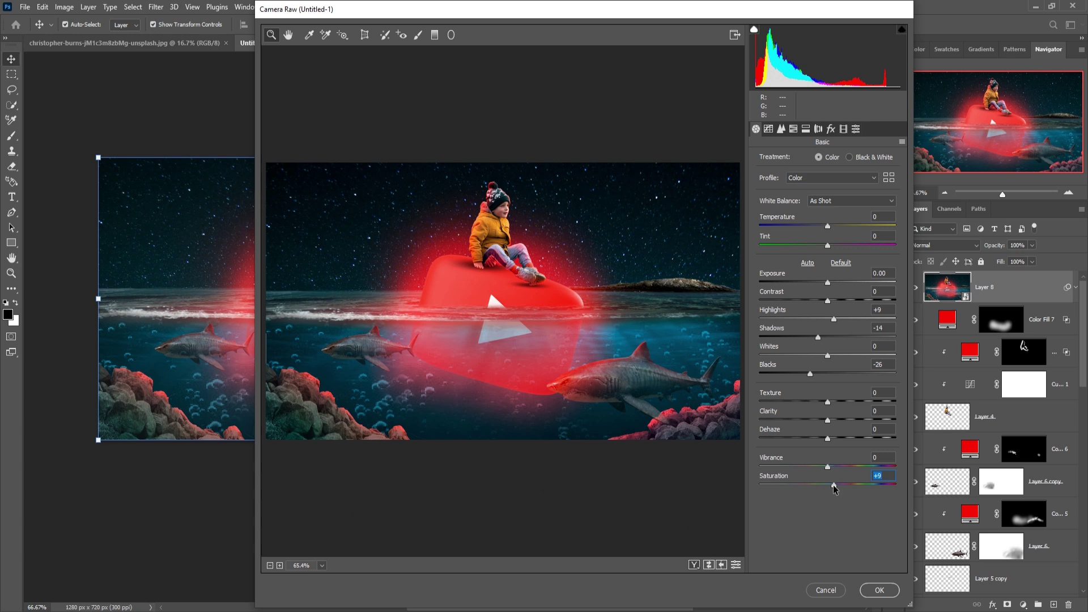
{"action": "left_click", "coordinate": [829, 423]}
{"action": "left_click_drag", "start_coordinate": [832, 420], "coordinate": [830, 423]}
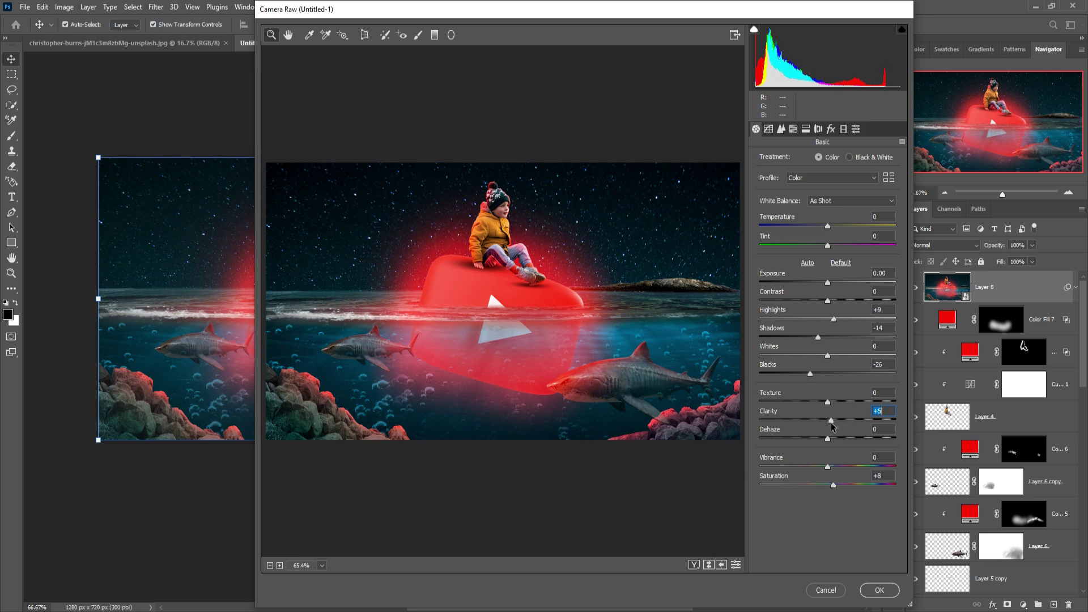
- Set the parametric tone curve to Highlights +7, Lights +5, Darks -8 and Shadows +17, and raise the sharpening amount
{"action": "left_click", "coordinate": [769, 129]}
{"action": "left_click_drag", "start_coordinate": [830, 354], "coordinate": [841, 403]}
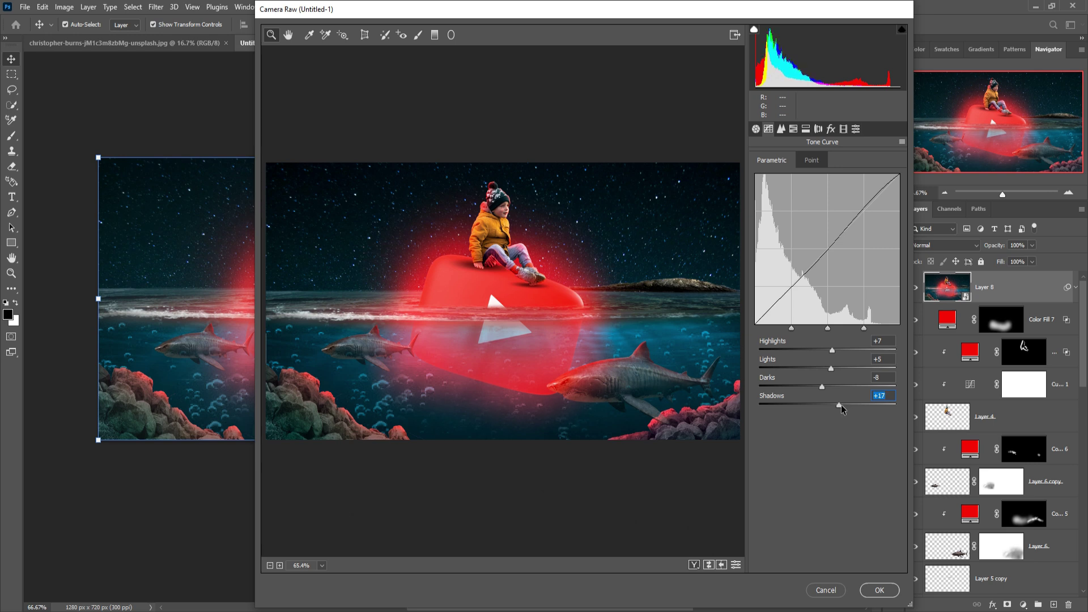
{"action": "left_click", "coordinate": [782, 130]}
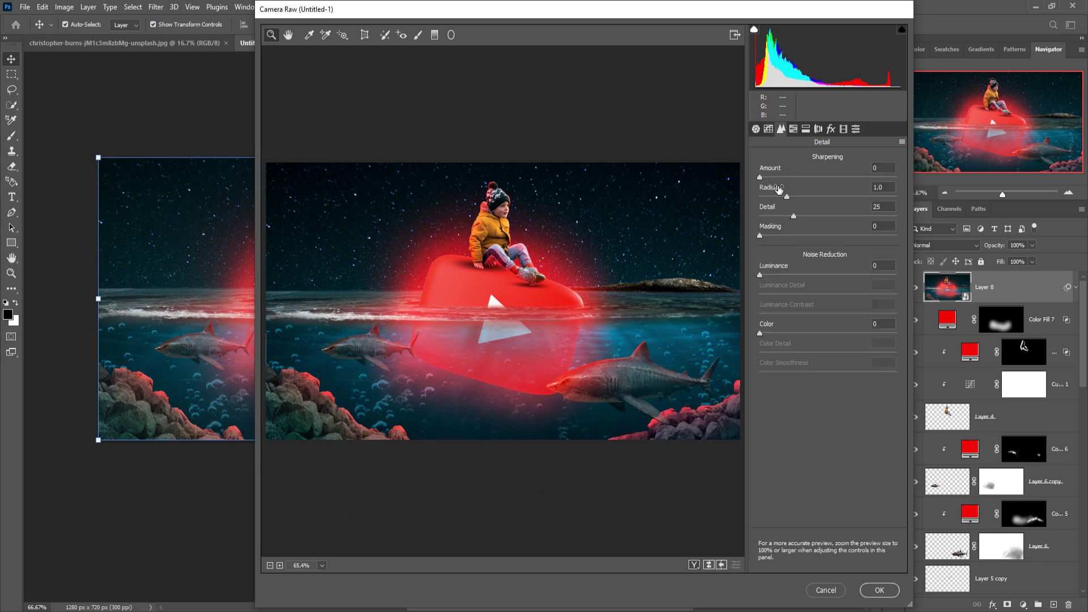
{"action": "left_click_drag", "start_coordinate": [760, 178], "coordinate": [805, 178]}
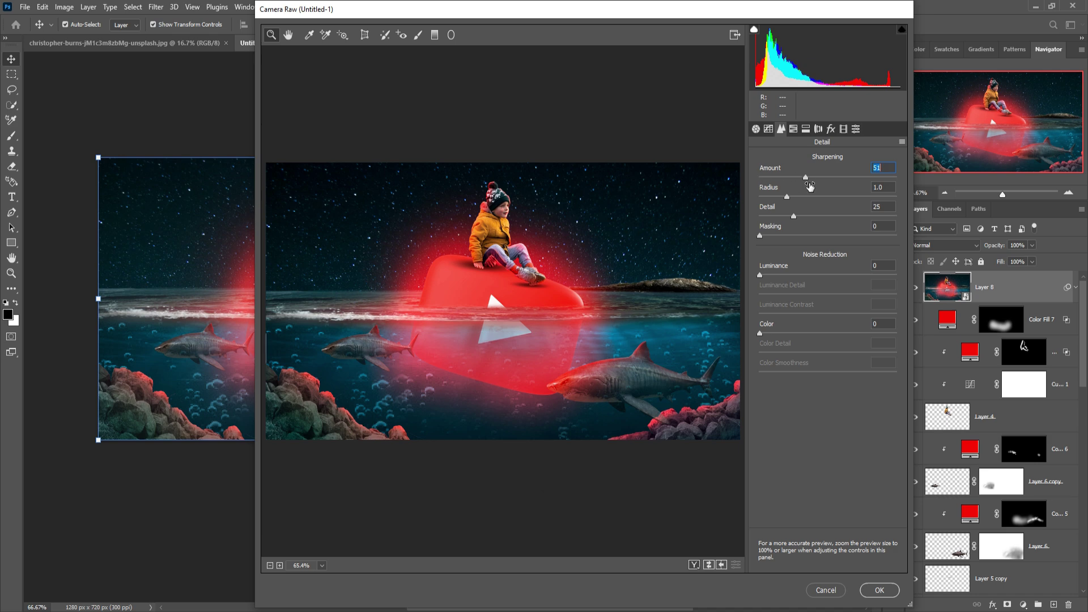
- Split-tone the image with highlights at hue 11, saturation 13 and shadows at hue 195, saturation 13
{"action": "left_click", "coordinate": [805, 128]}
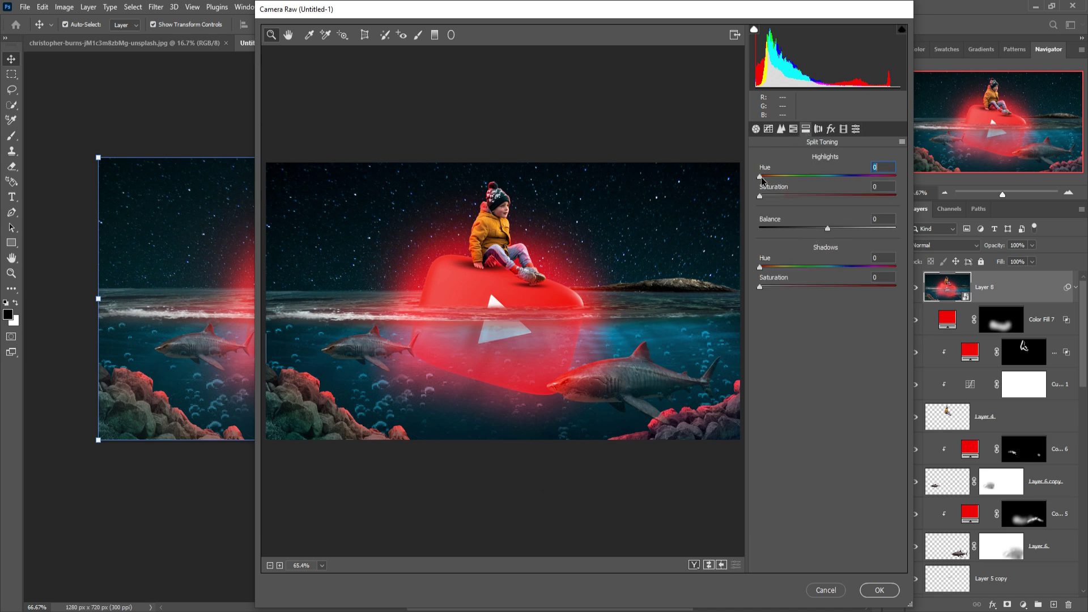
{"action": "left_click_drag", "start_coordinate": [760, 177], "coordinate": [774, 195]}
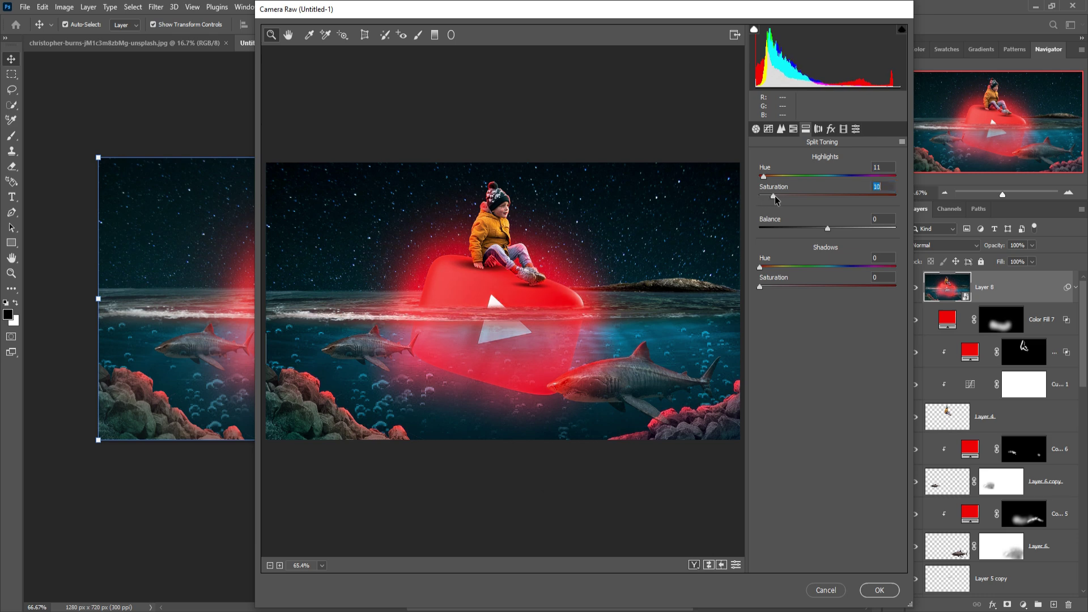
{"action": "left_click_drag", "start_coordinate": [761, 268], "coordinate": [832, 273]}
{"action": "left_click_drag", "start_coordinate": [757, 291], "coordinate": [775, 290]}
{"action": "left_click", "coordinate": [832, 269]}
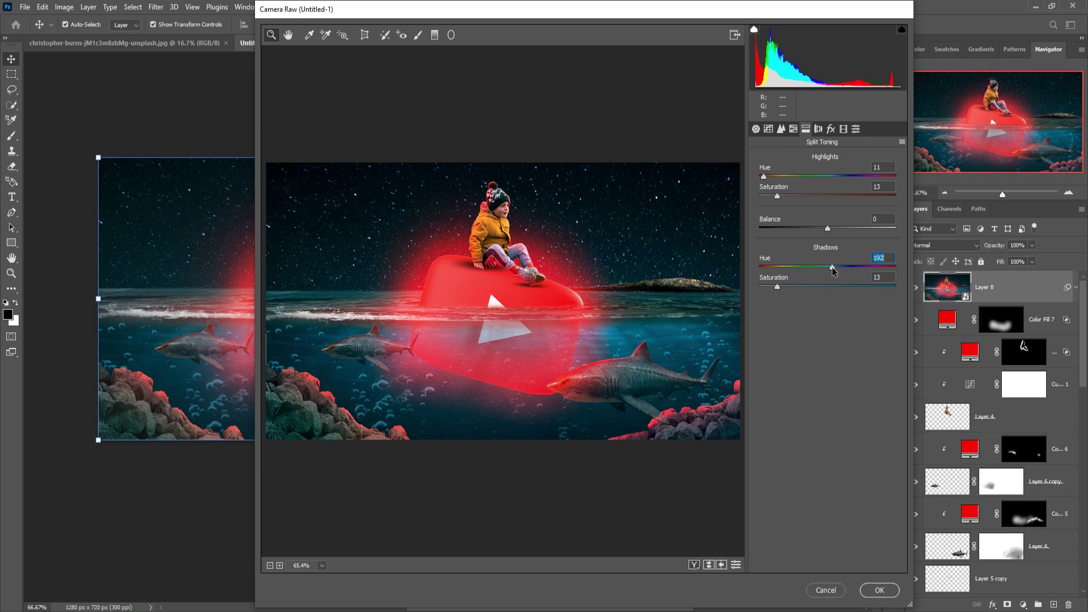
- Add a post-crop vignette with an amount of -17 and apply the Camera Raw filter
{"action": "left_click", "coordinate": [831, 129]}
{"action": "left_click_drag", "start_coordinate": [828, 281], "coordinate": [817, 281]}
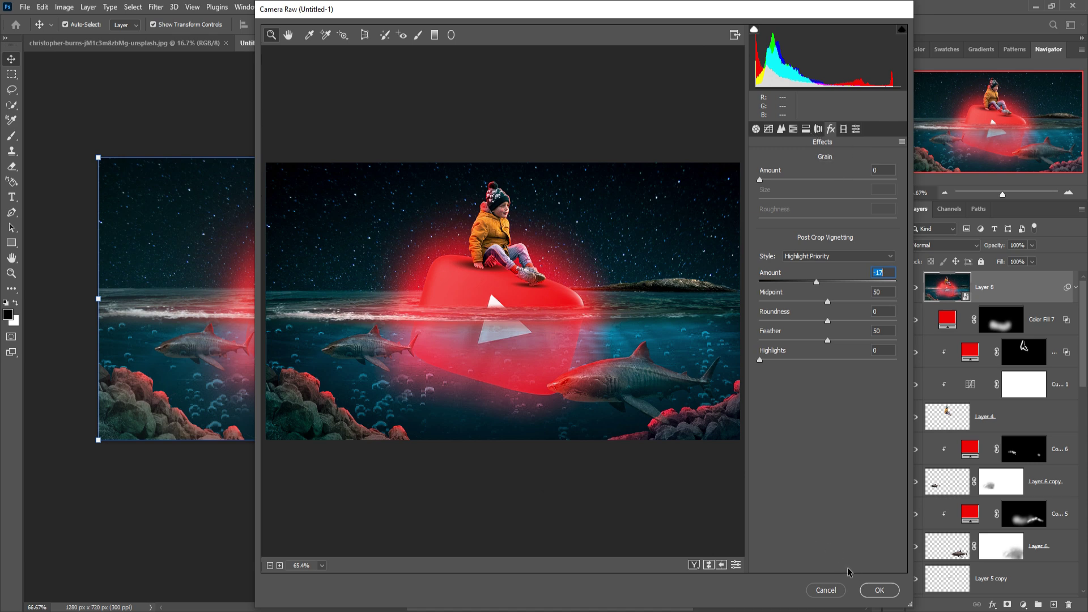
{"action": "left_click", "coordinate": [879, 590]}
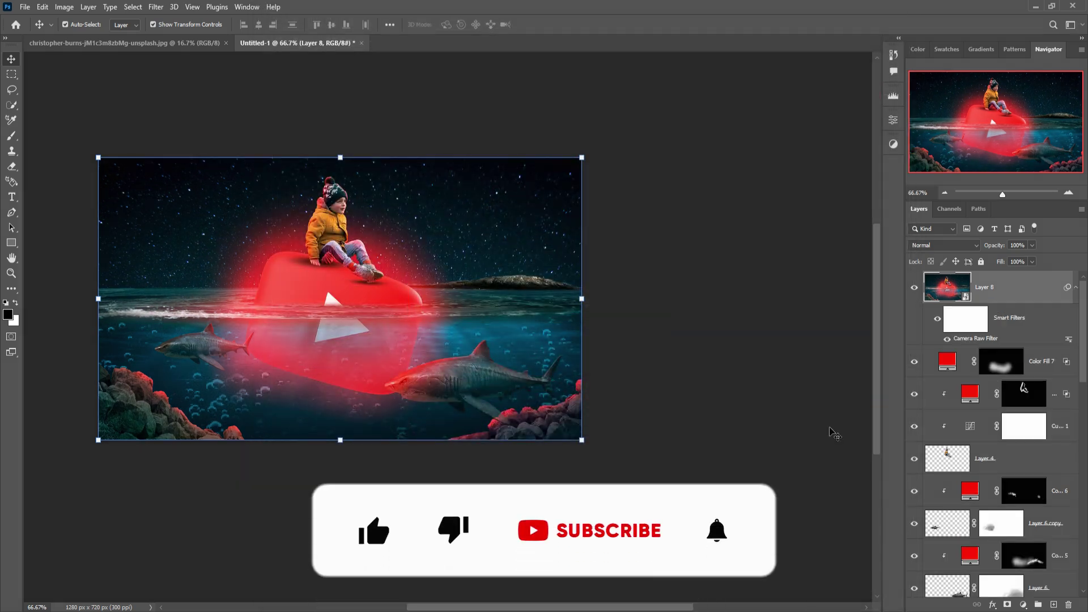